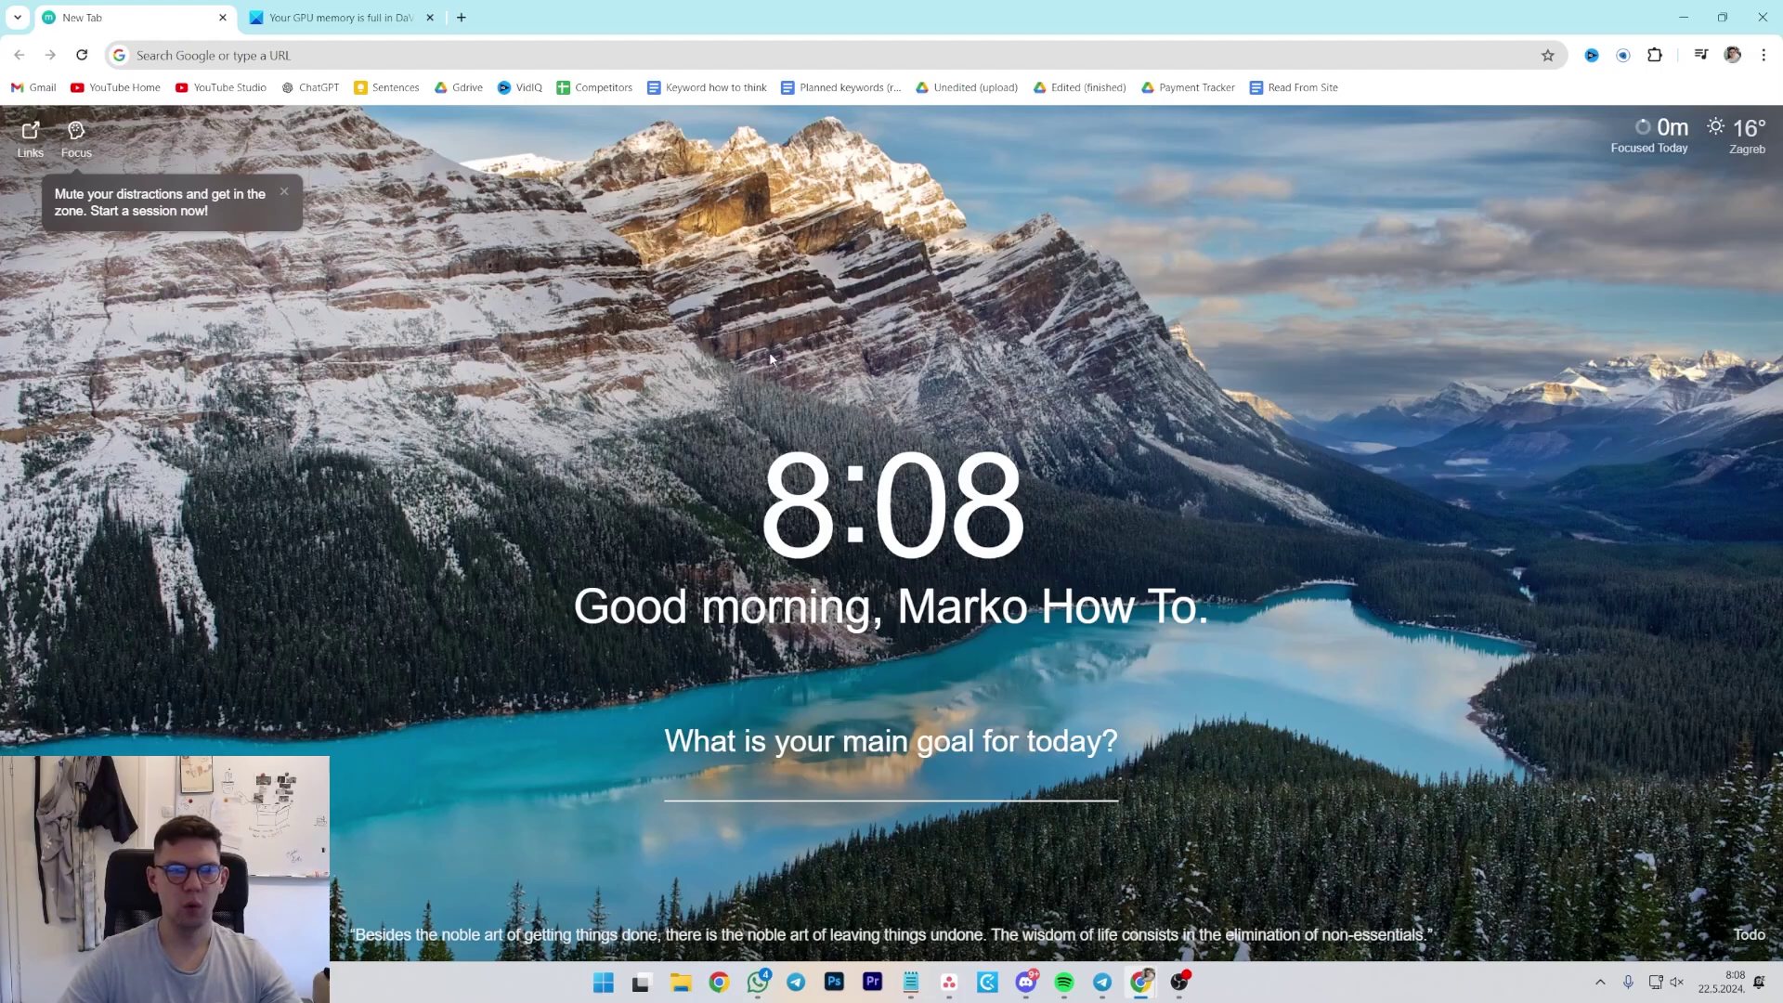
Step: Back in the GPU memory article, highlight its opening sentence, the error explanation and the full-error intro
{"action": "left_click", "coordinate": [301, 18]}
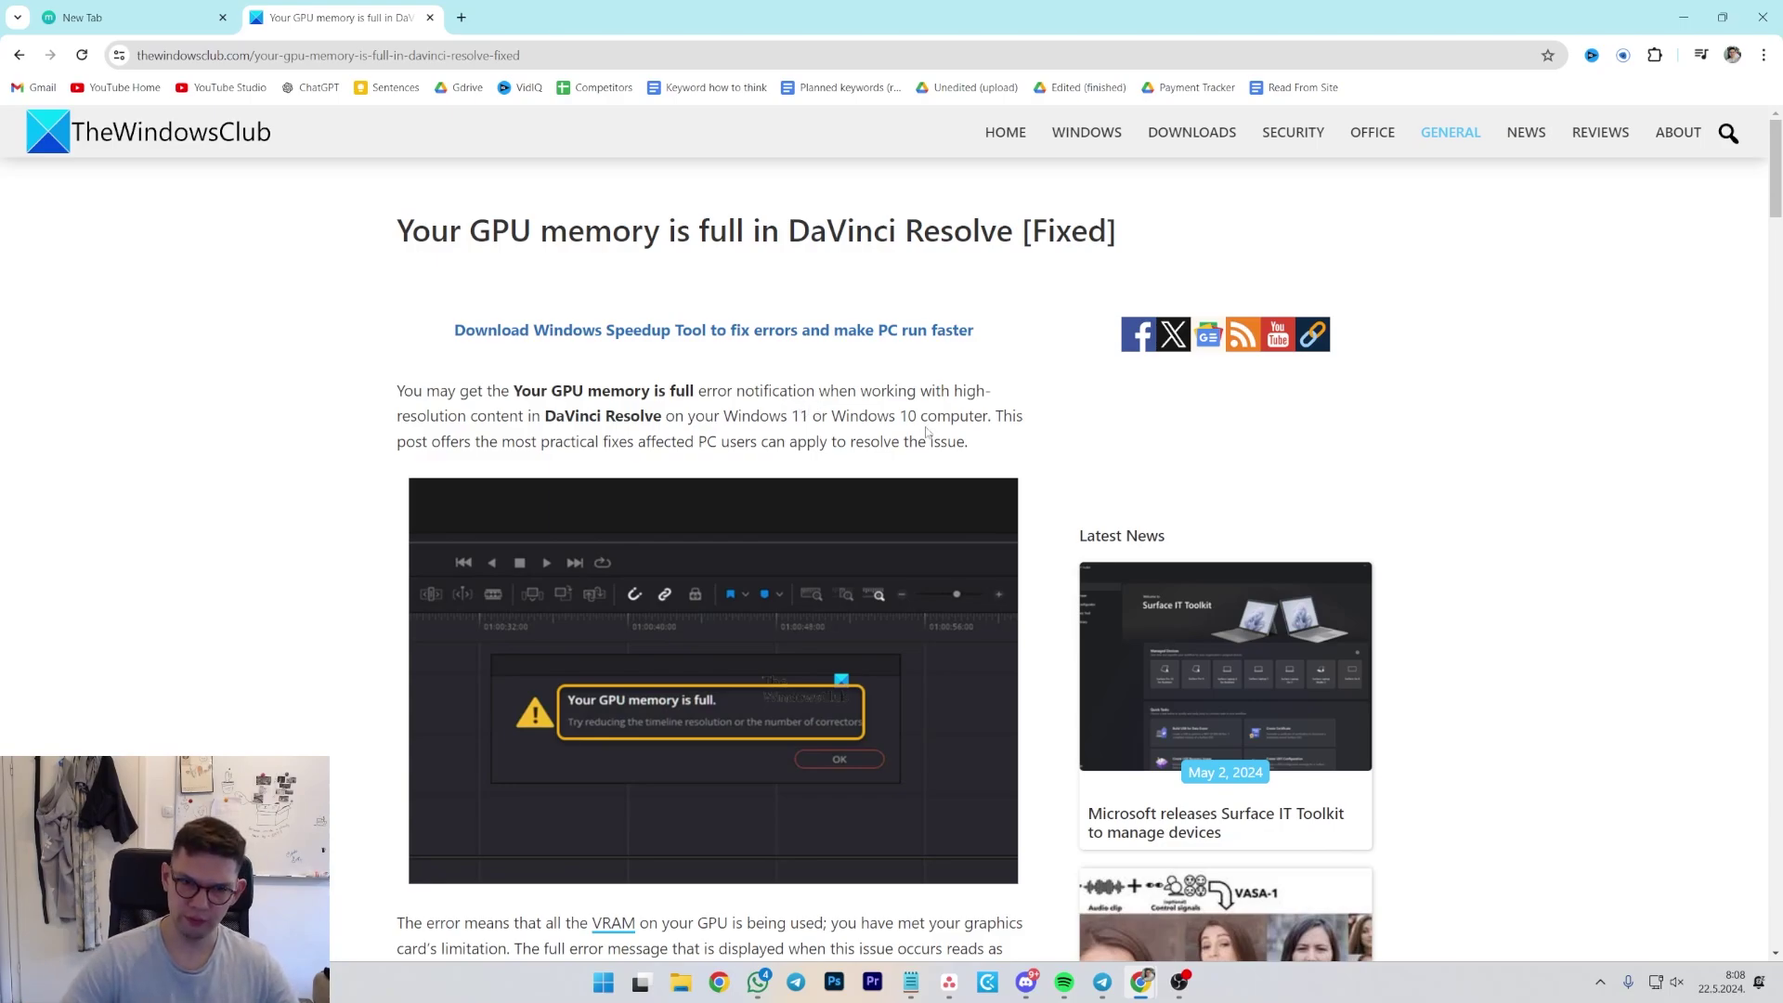
{"action": "left_click_drag", "start_coordinate": [902, 420], "coordinate": [962, 421]}
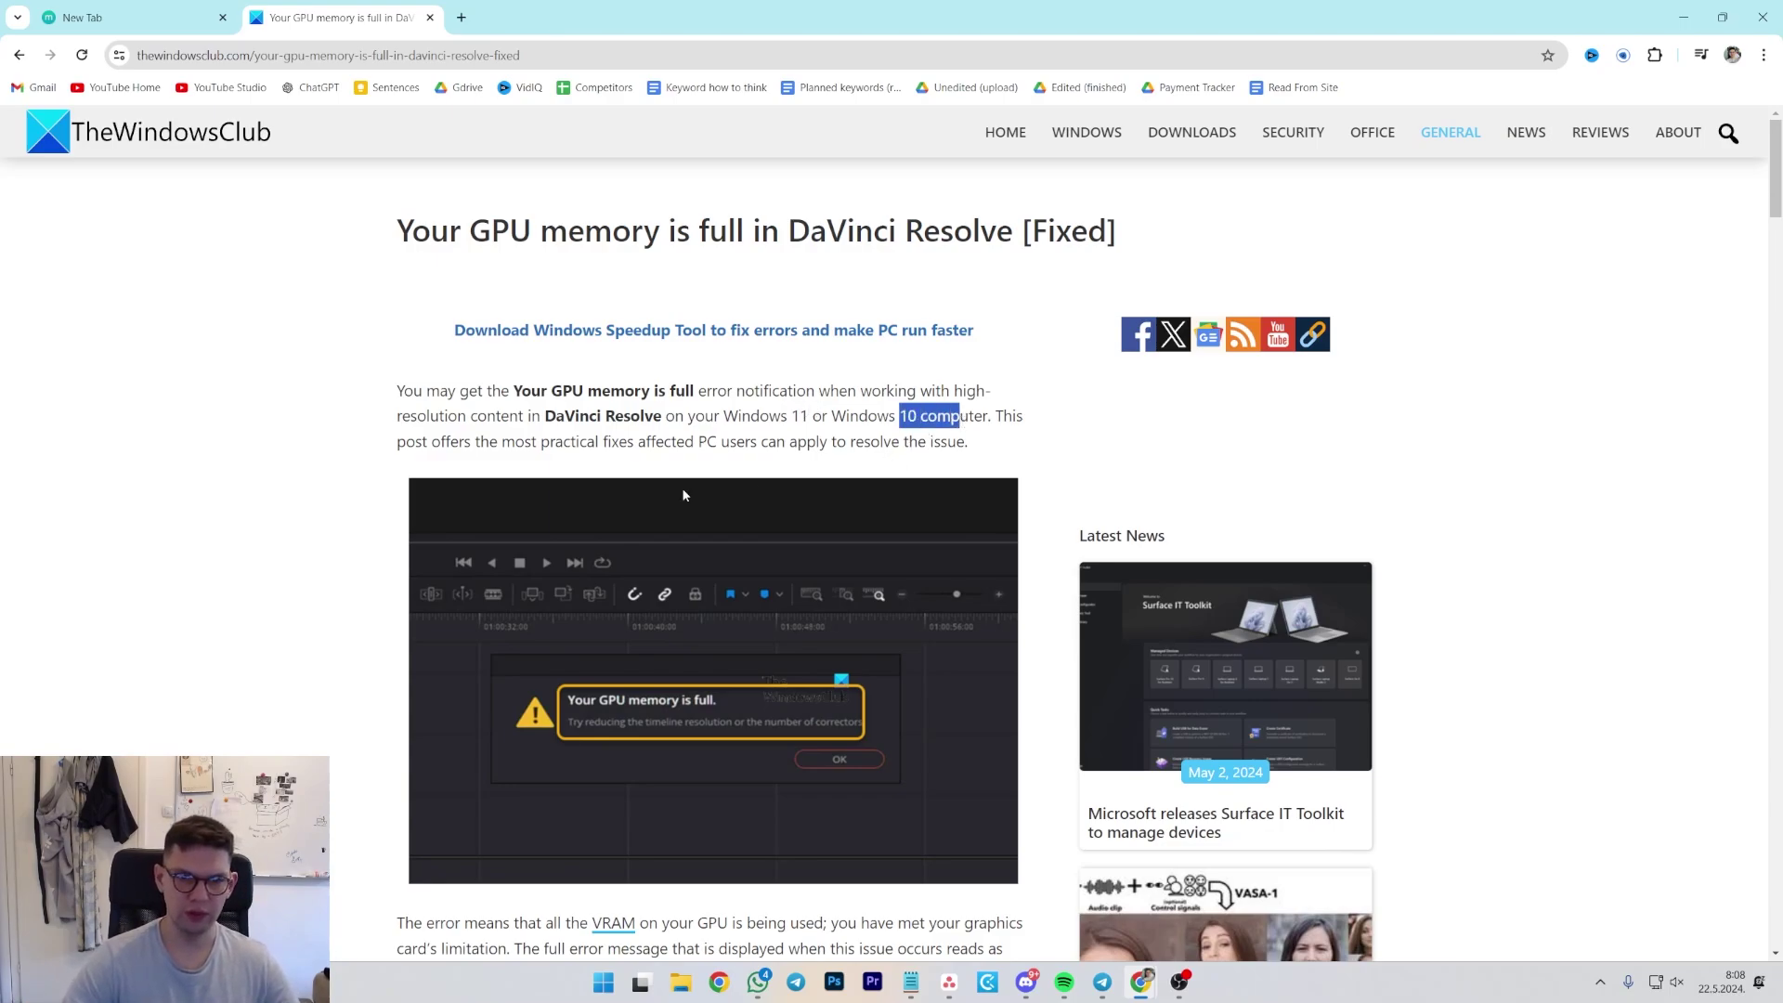
{"action": "scroll", "coordinate": [572, 494], "scroll_direction": "down", "scroll_amount": 5}
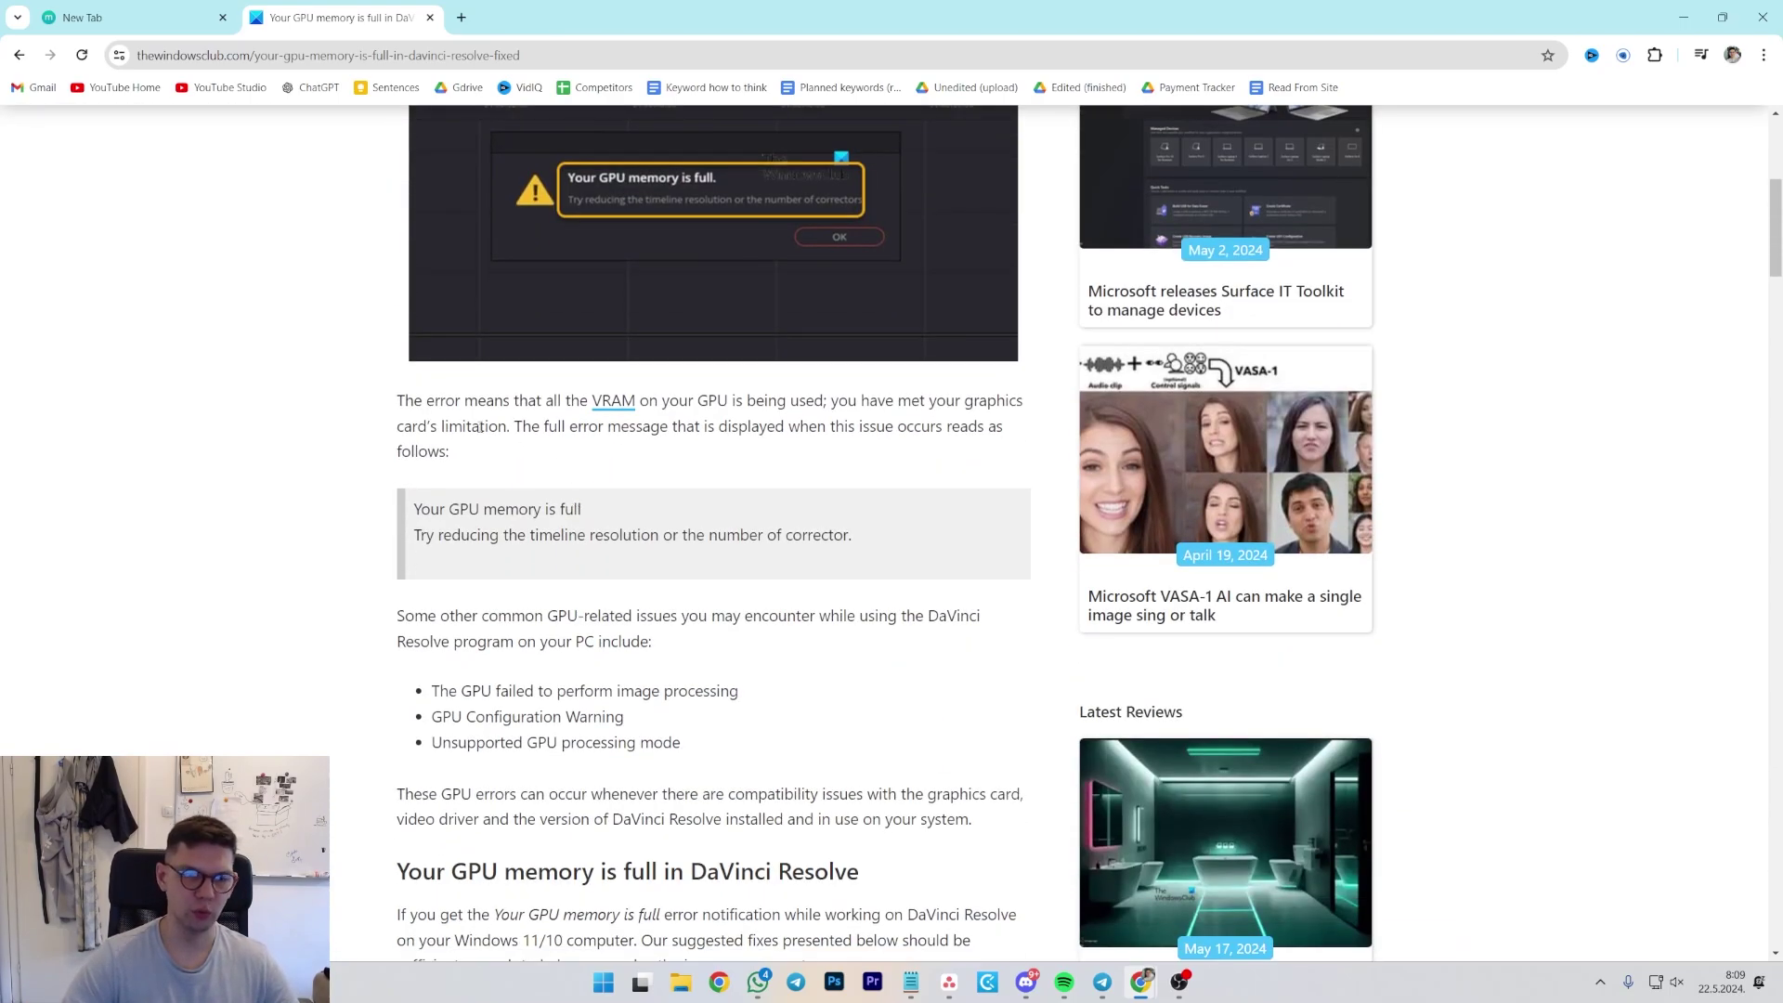
{"action": "left_click_drag", "start_coordinate": [380, 408], "coordinate": [509, 465]}
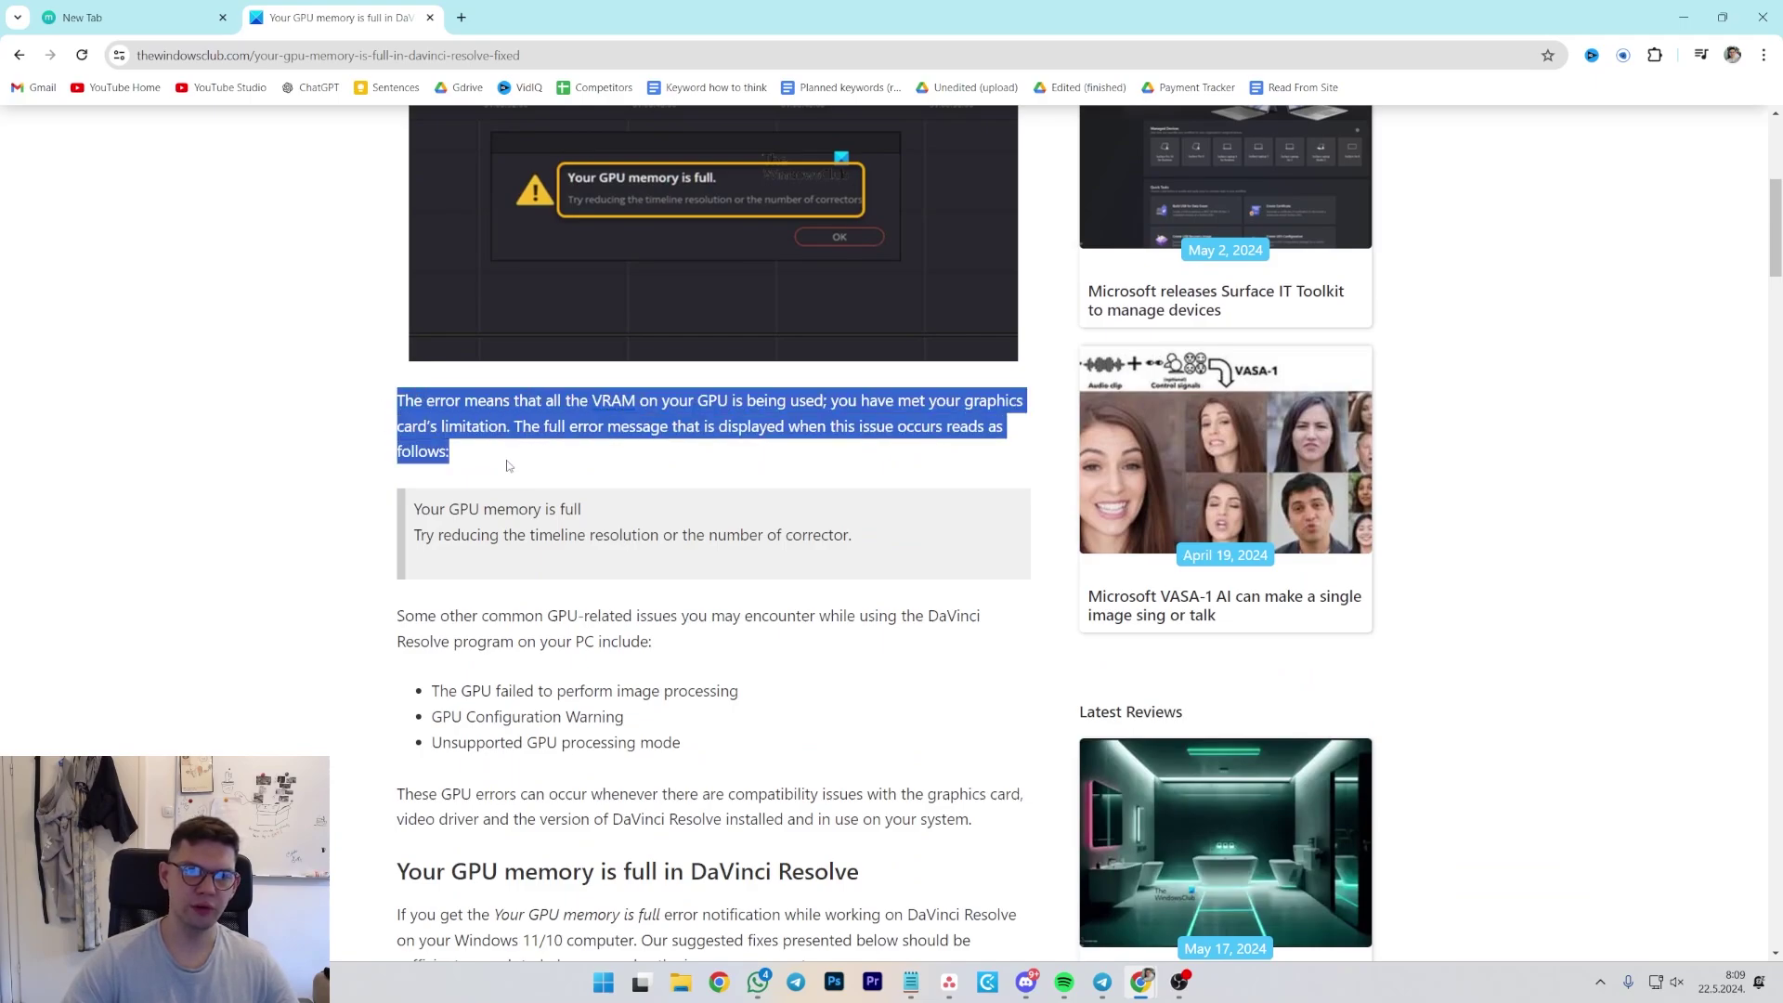
{"action": "left_click", "coordinate": [508, 465]}
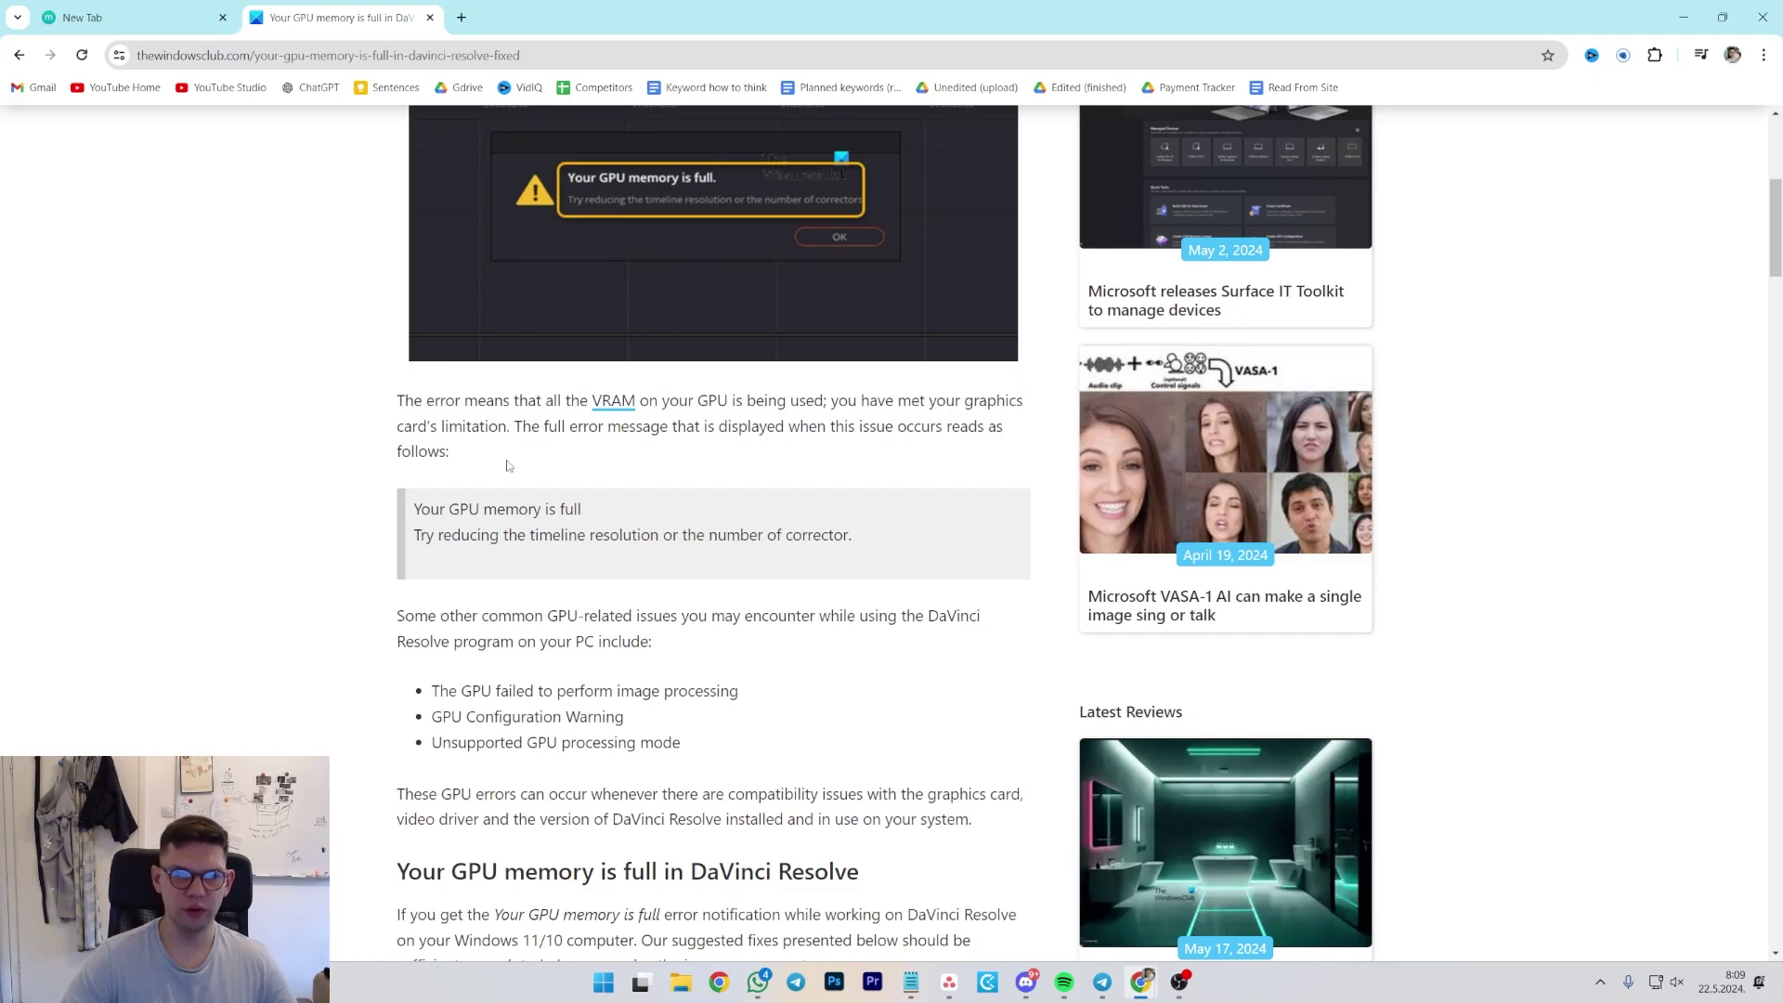
{"action": "left_click_drag", "start_coordinate": [515, 427], "coordinate": [538, 449]}
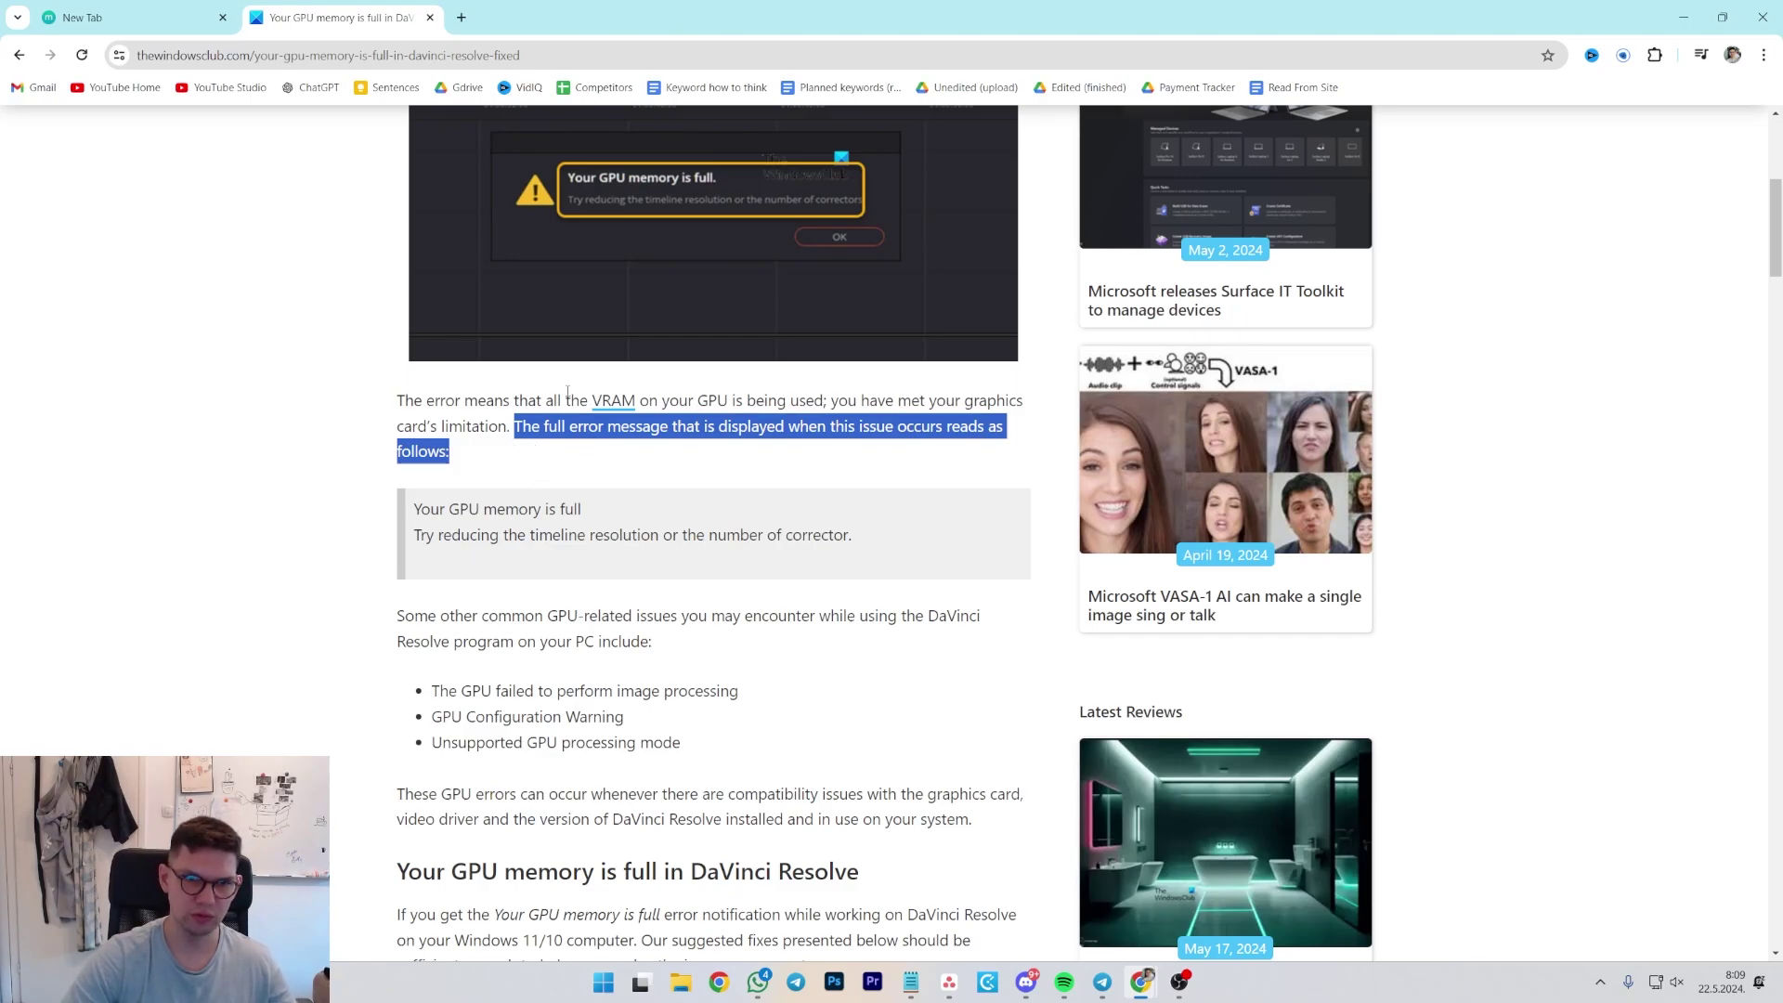
Step: Scroll down to the Initial checklist and highlight its opening words
{"action": "scroll", "coordinate": [307, 522], "scroll_direction": "down", "scroll_amount": 6}
{"action": "left_click", "coordinate": [294, 522]}
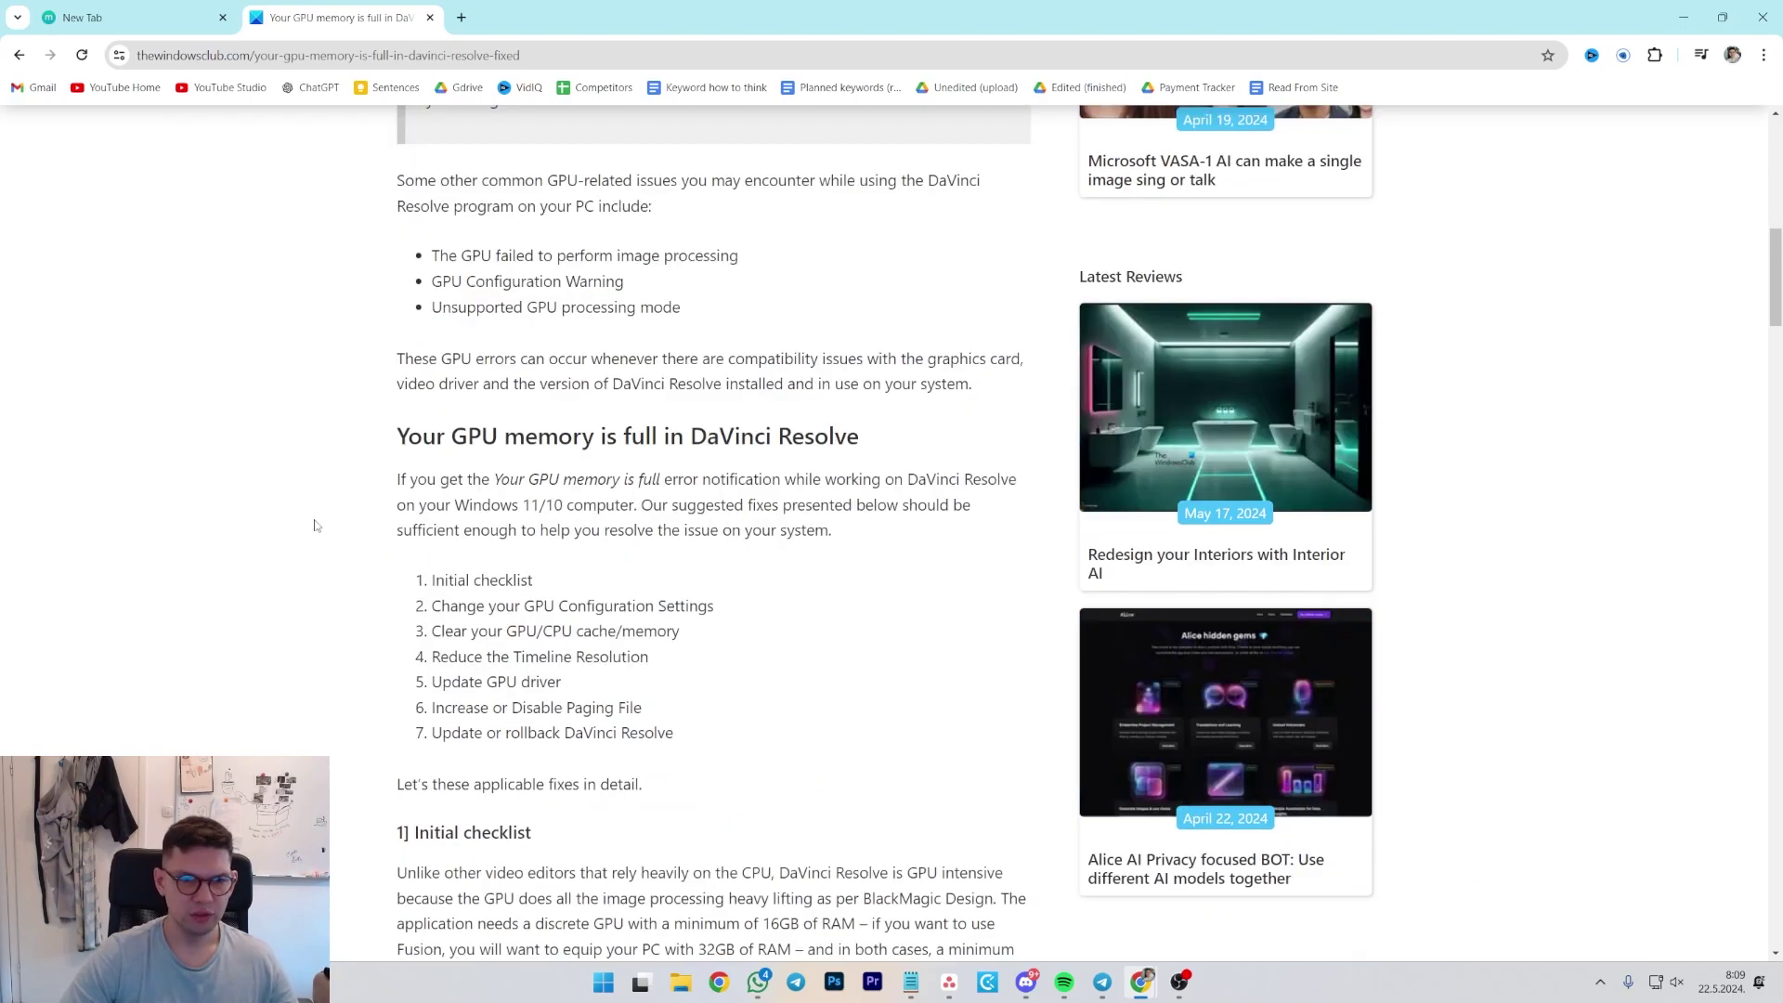
{"action": "scroll", "coordinate": [315, 525], "scroll_direction": "down", "scroll_amount": 1}
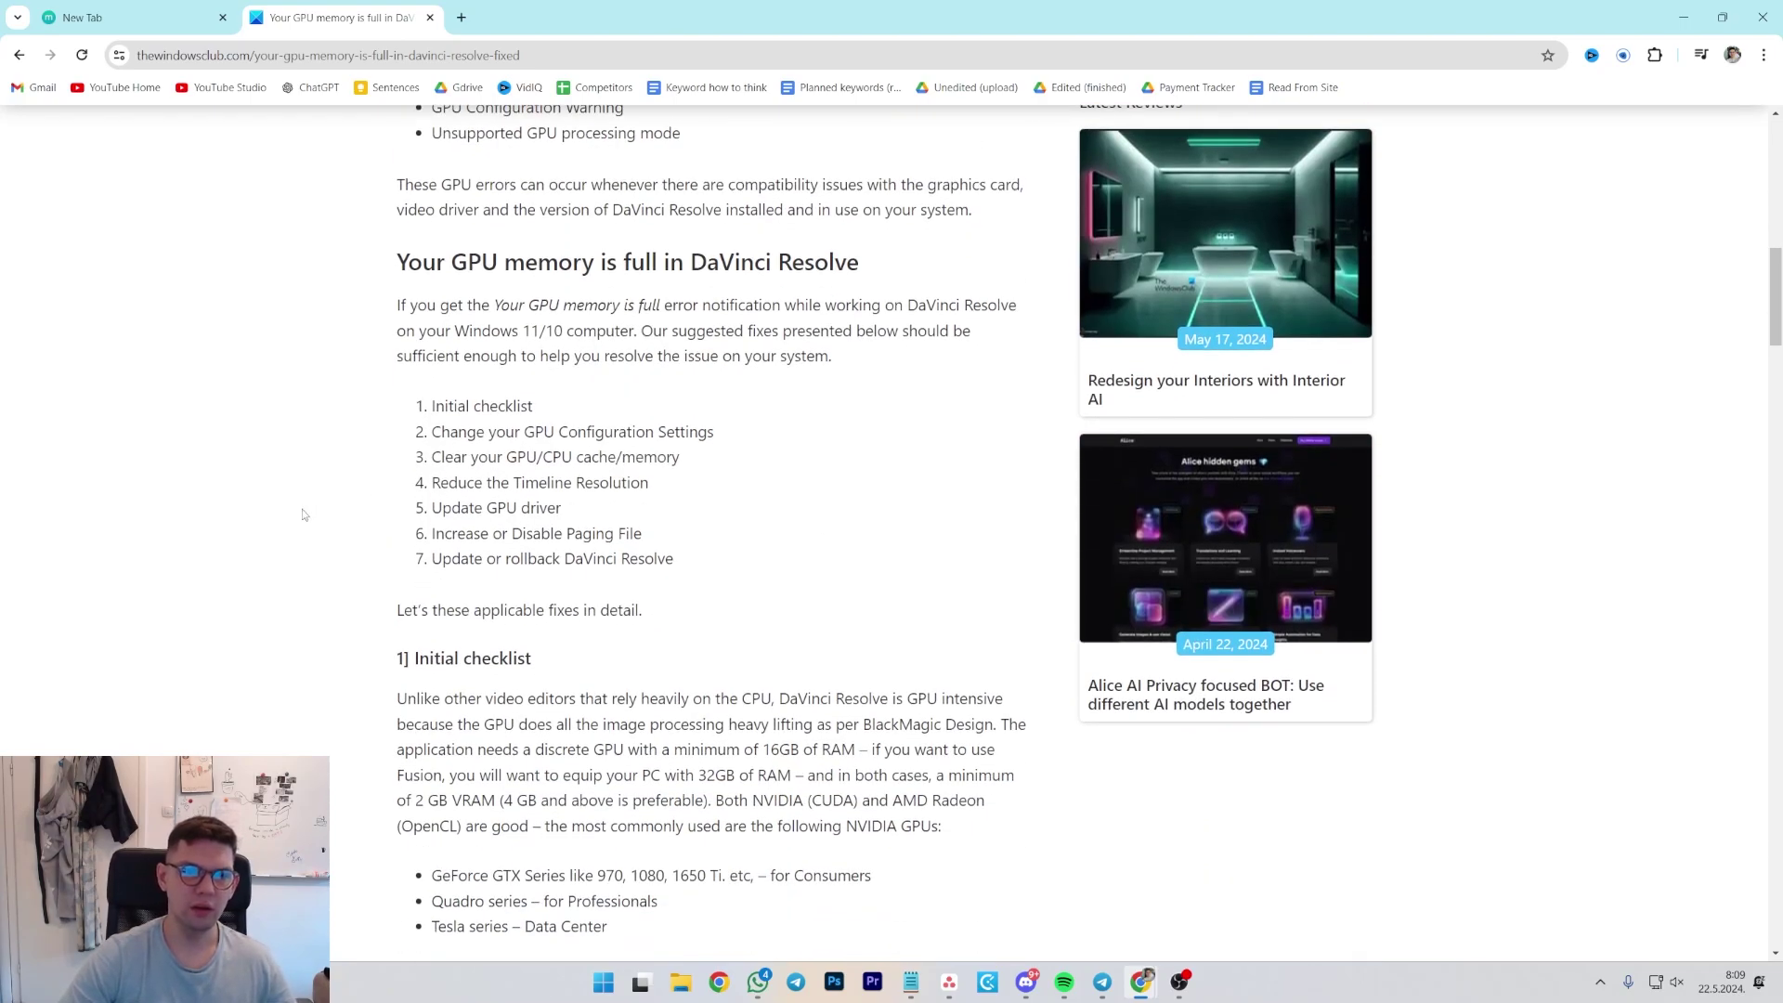
{"action": "scroll", "coordinate": [302, 514], "scroll_direction": "down", "scroll_amount": 3}
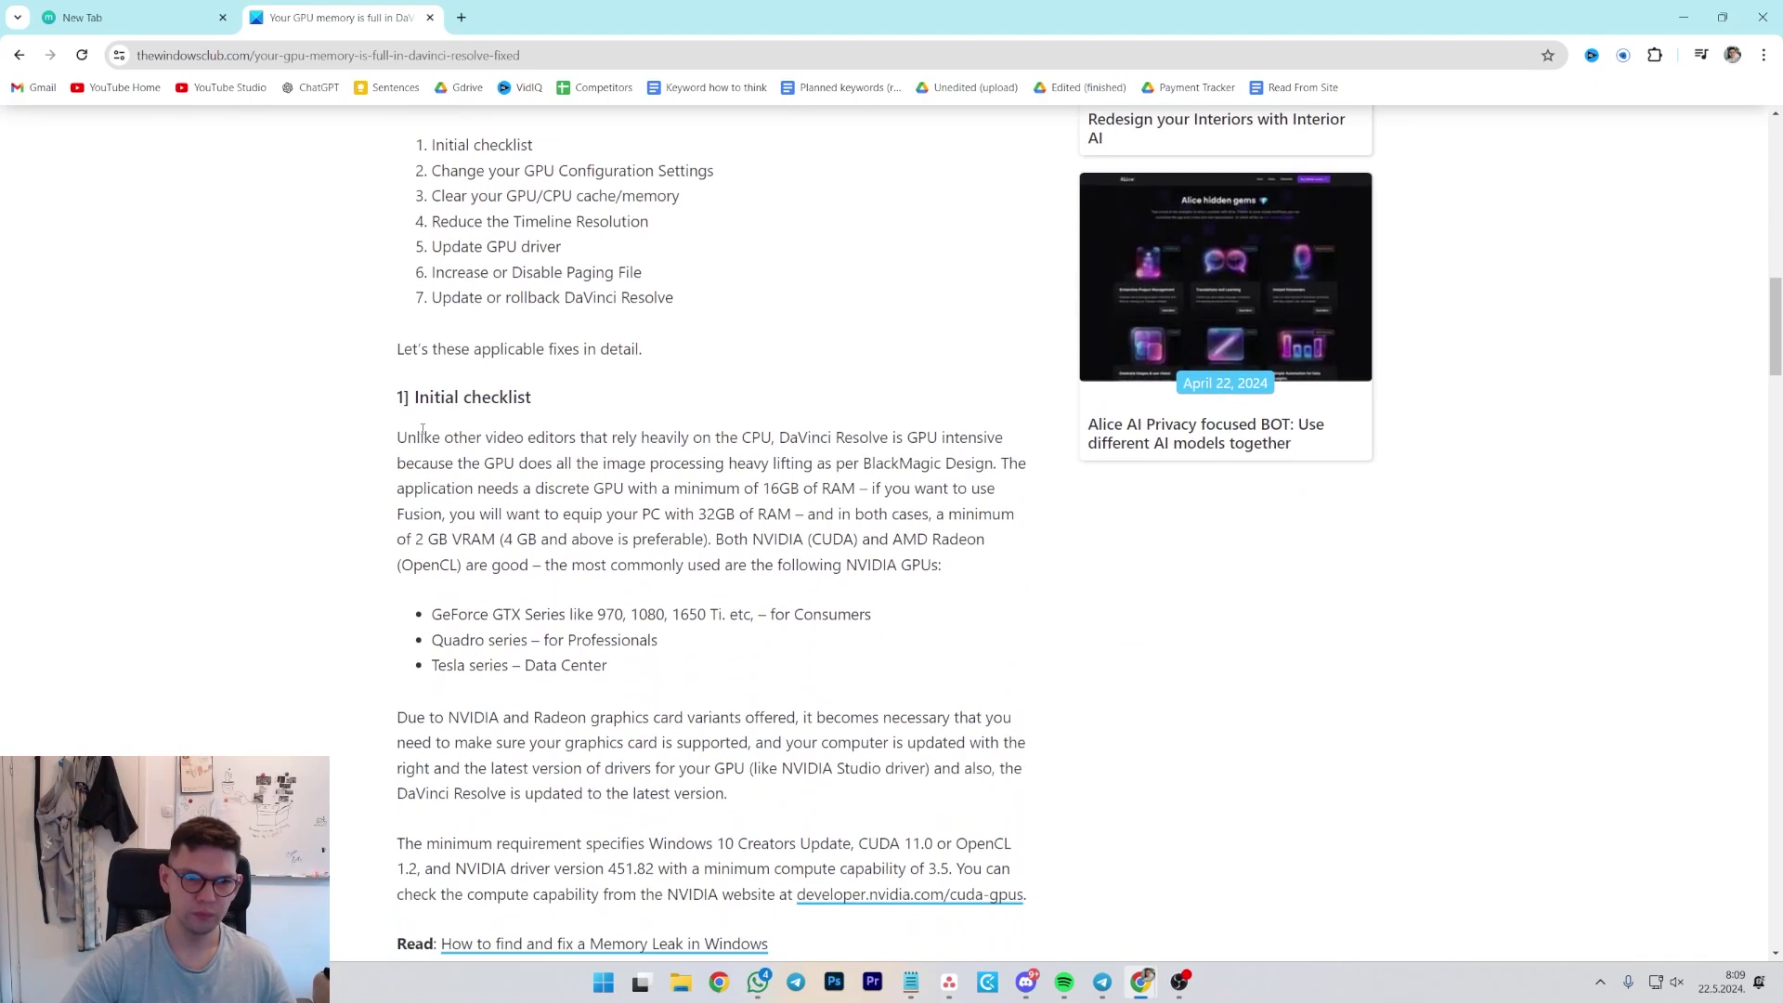
{"action": "left_click_drag", "start_coordinate": [415, 437], "coordinate": [643, 429]}
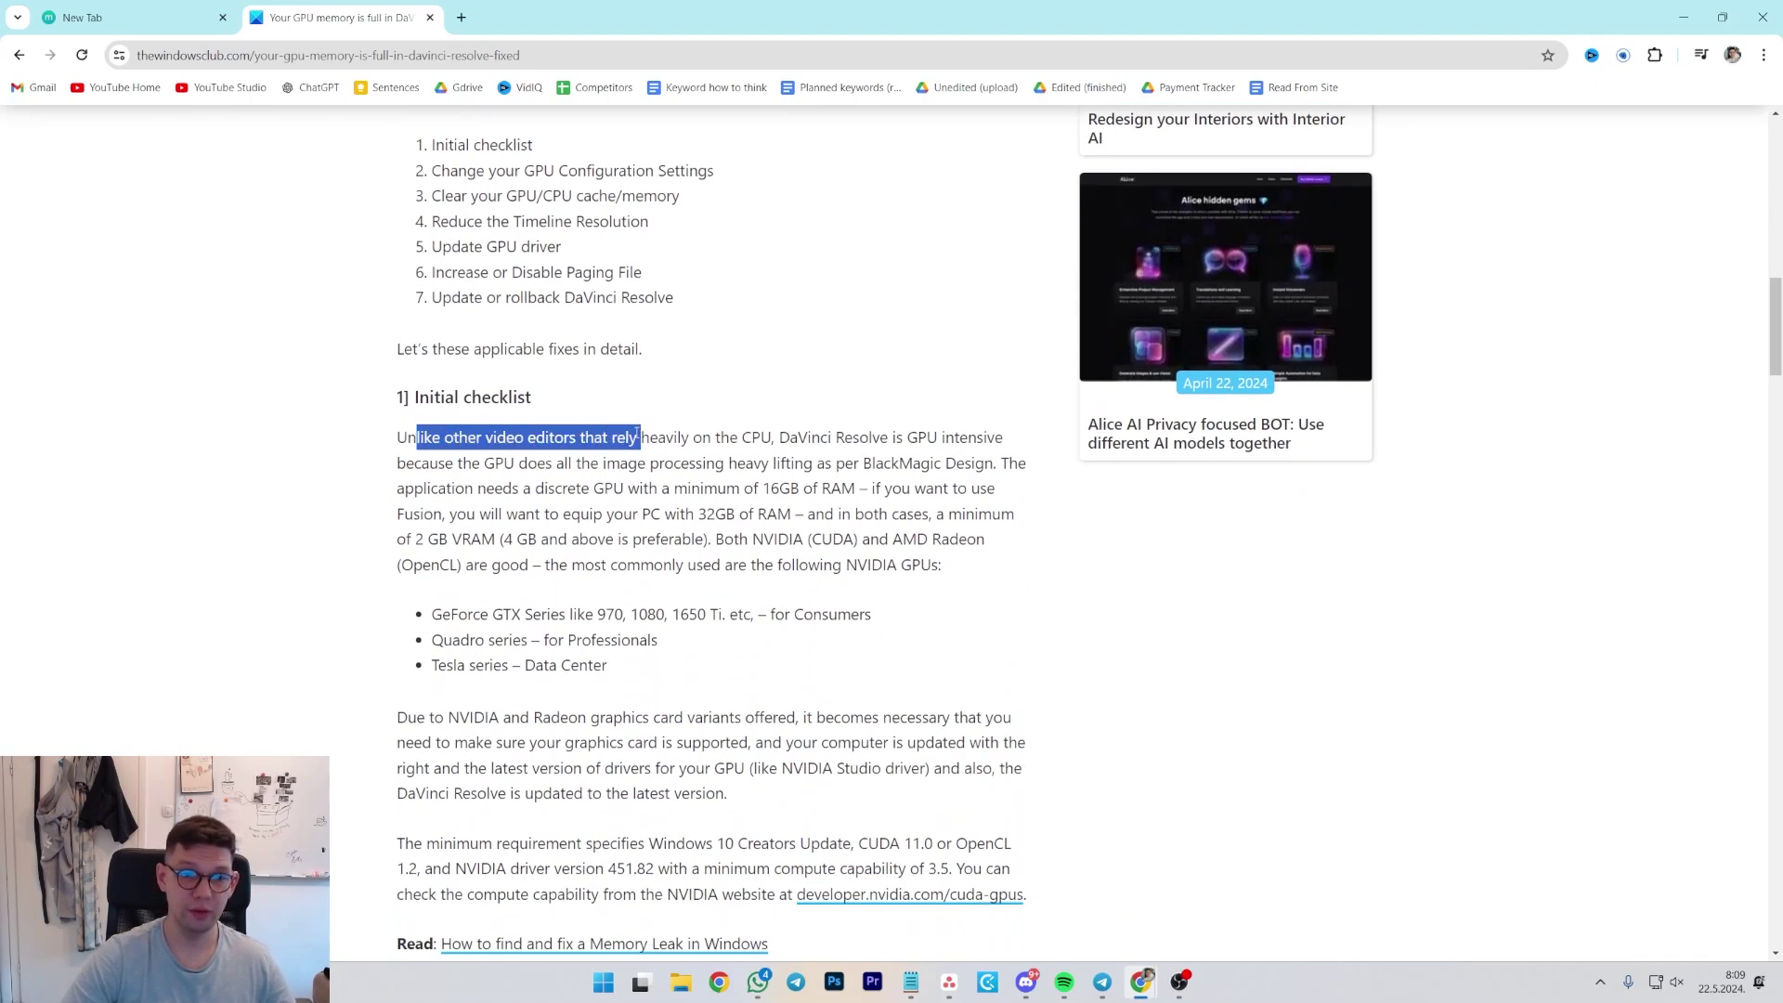
{"action": "left_click", "coordinate": [637, 434]}
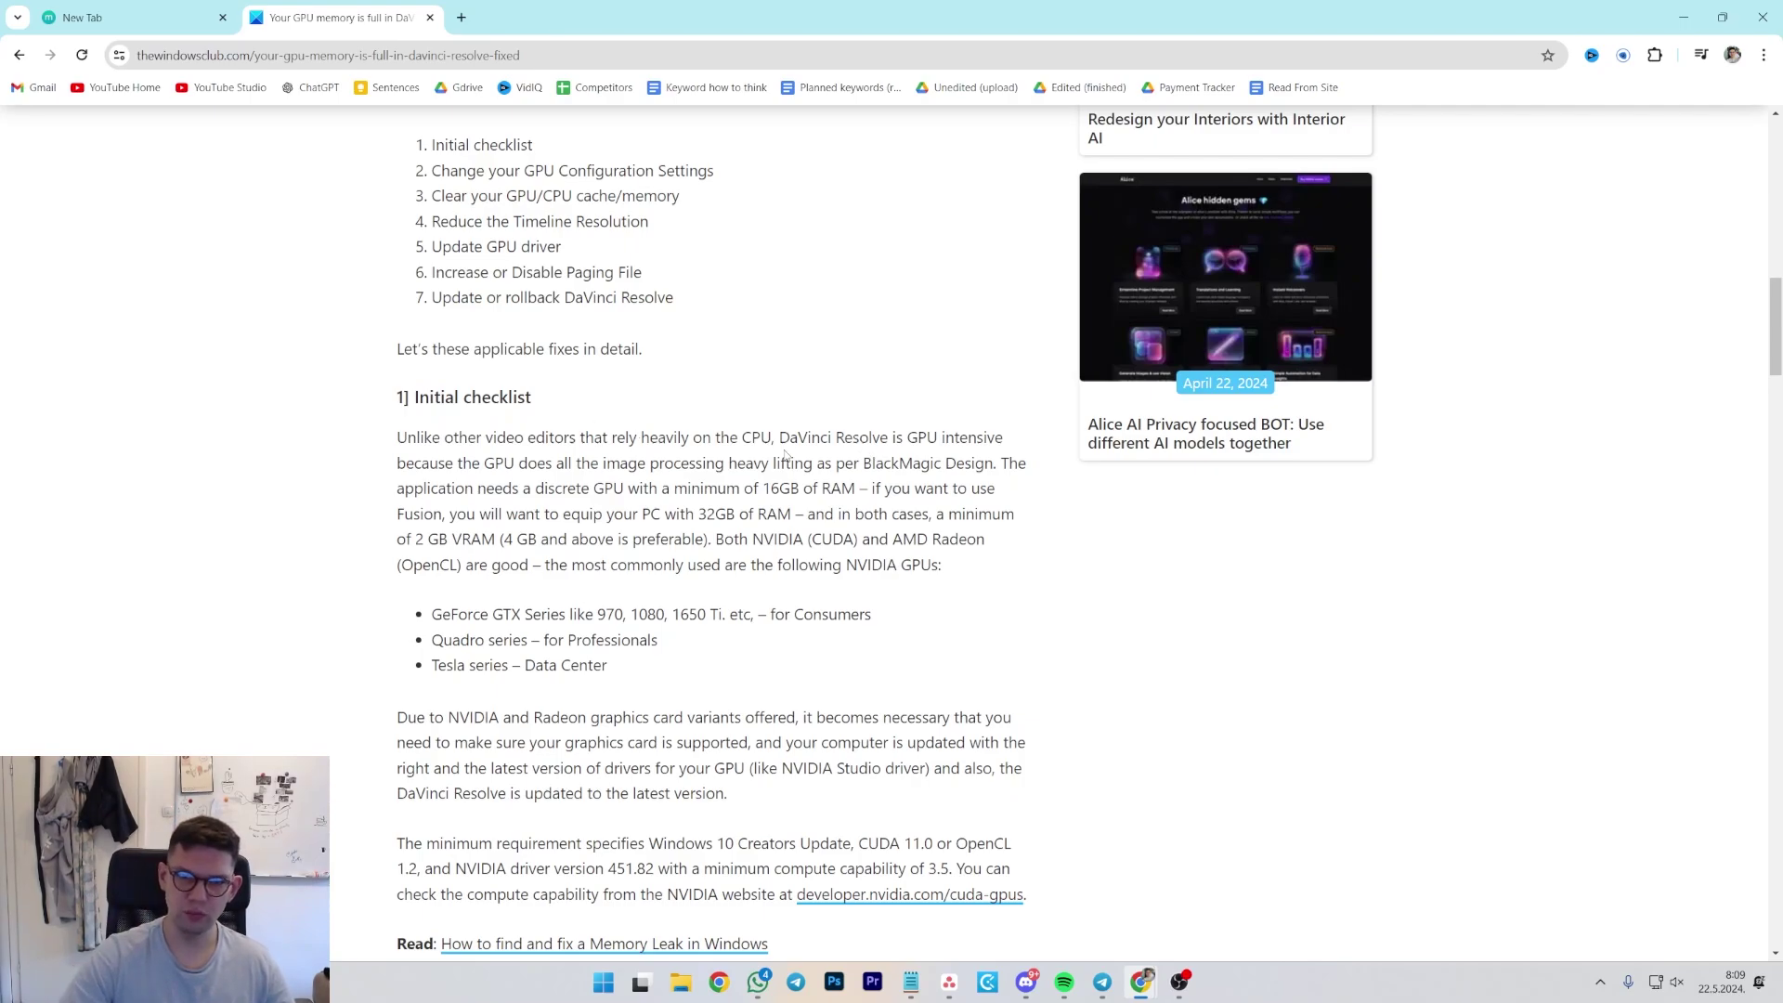
Step: Highlight the checklist's GPU heavy-lifting line, discrete GPU with 16GB RAM, and recommended VRAM
{"action": "left_click_drag", "start_coordinate": [472, 462], "coordinate": [993, 469]}
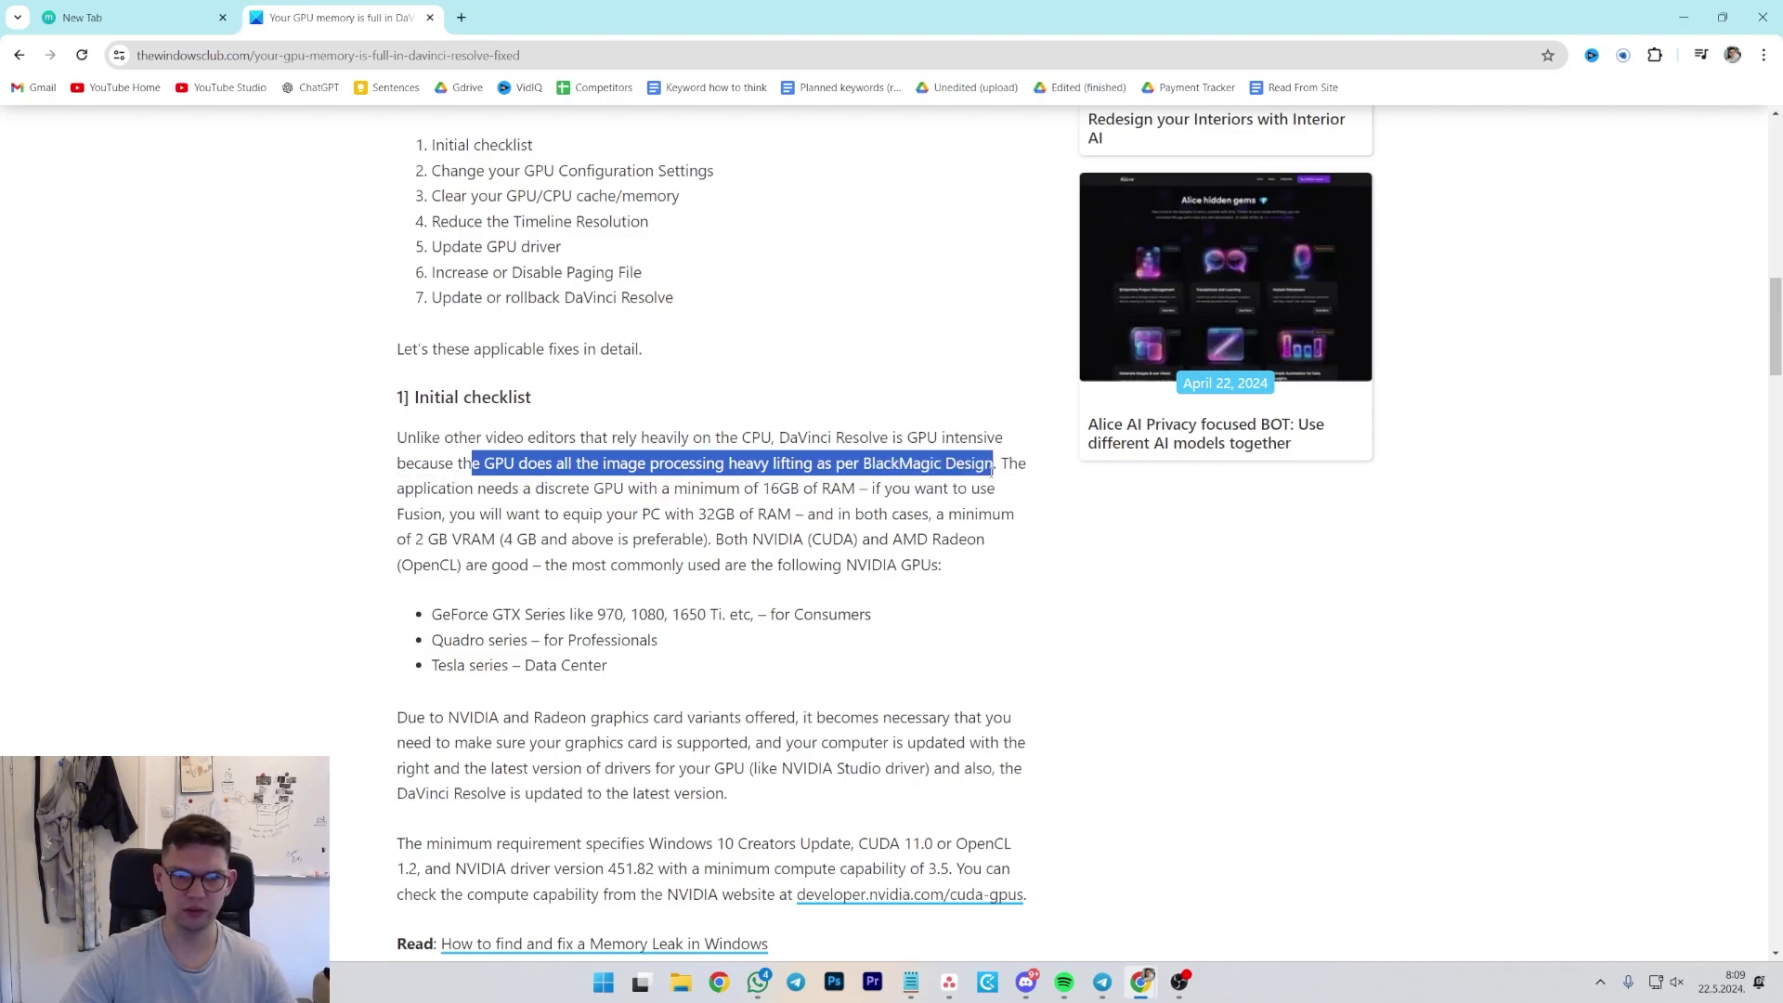
{"action": "left_click_drag", "start_coordinate": [529, 492], "coordinate": [855, 492]}
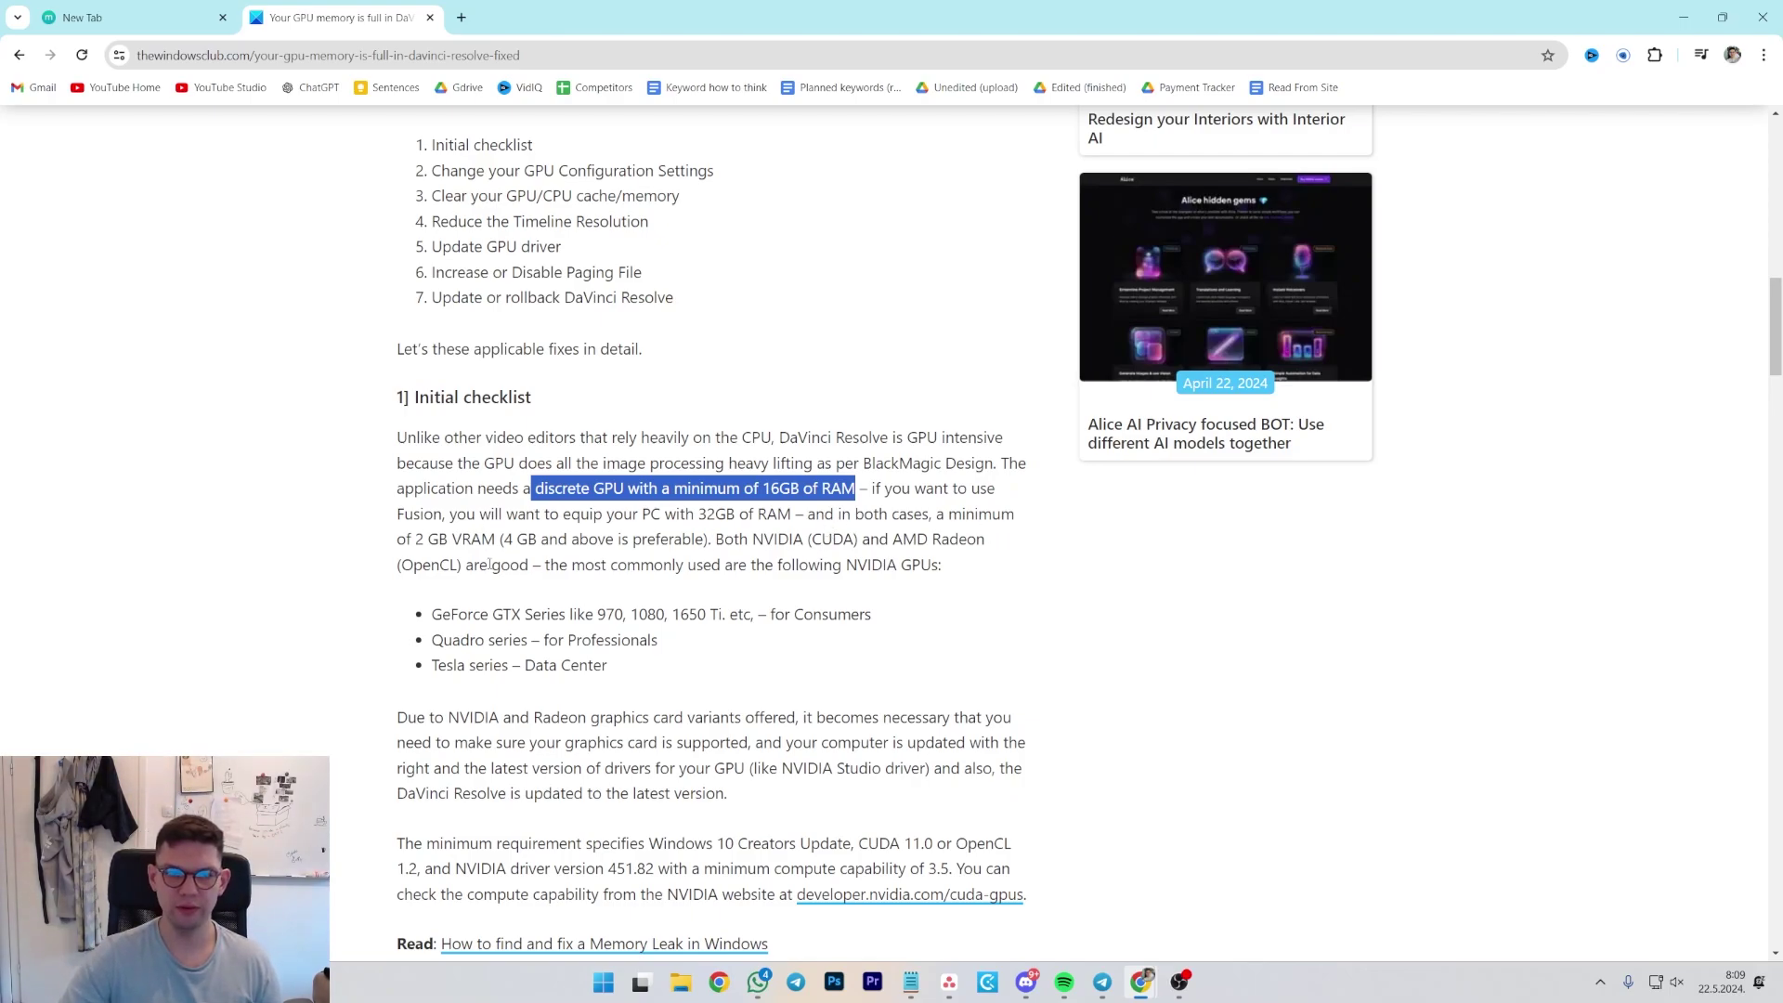
{"action": "left_click_drag", "start_coordinate": [398, 543], "coordinate": [655, 541]}
Step: Scroll past the checklist to section 2, 'Change your GPU Configuration Settings'
{"action": "scroll", "coordinate": [686, 584], "scroll_direction": "down", "scroll_amount": 1}
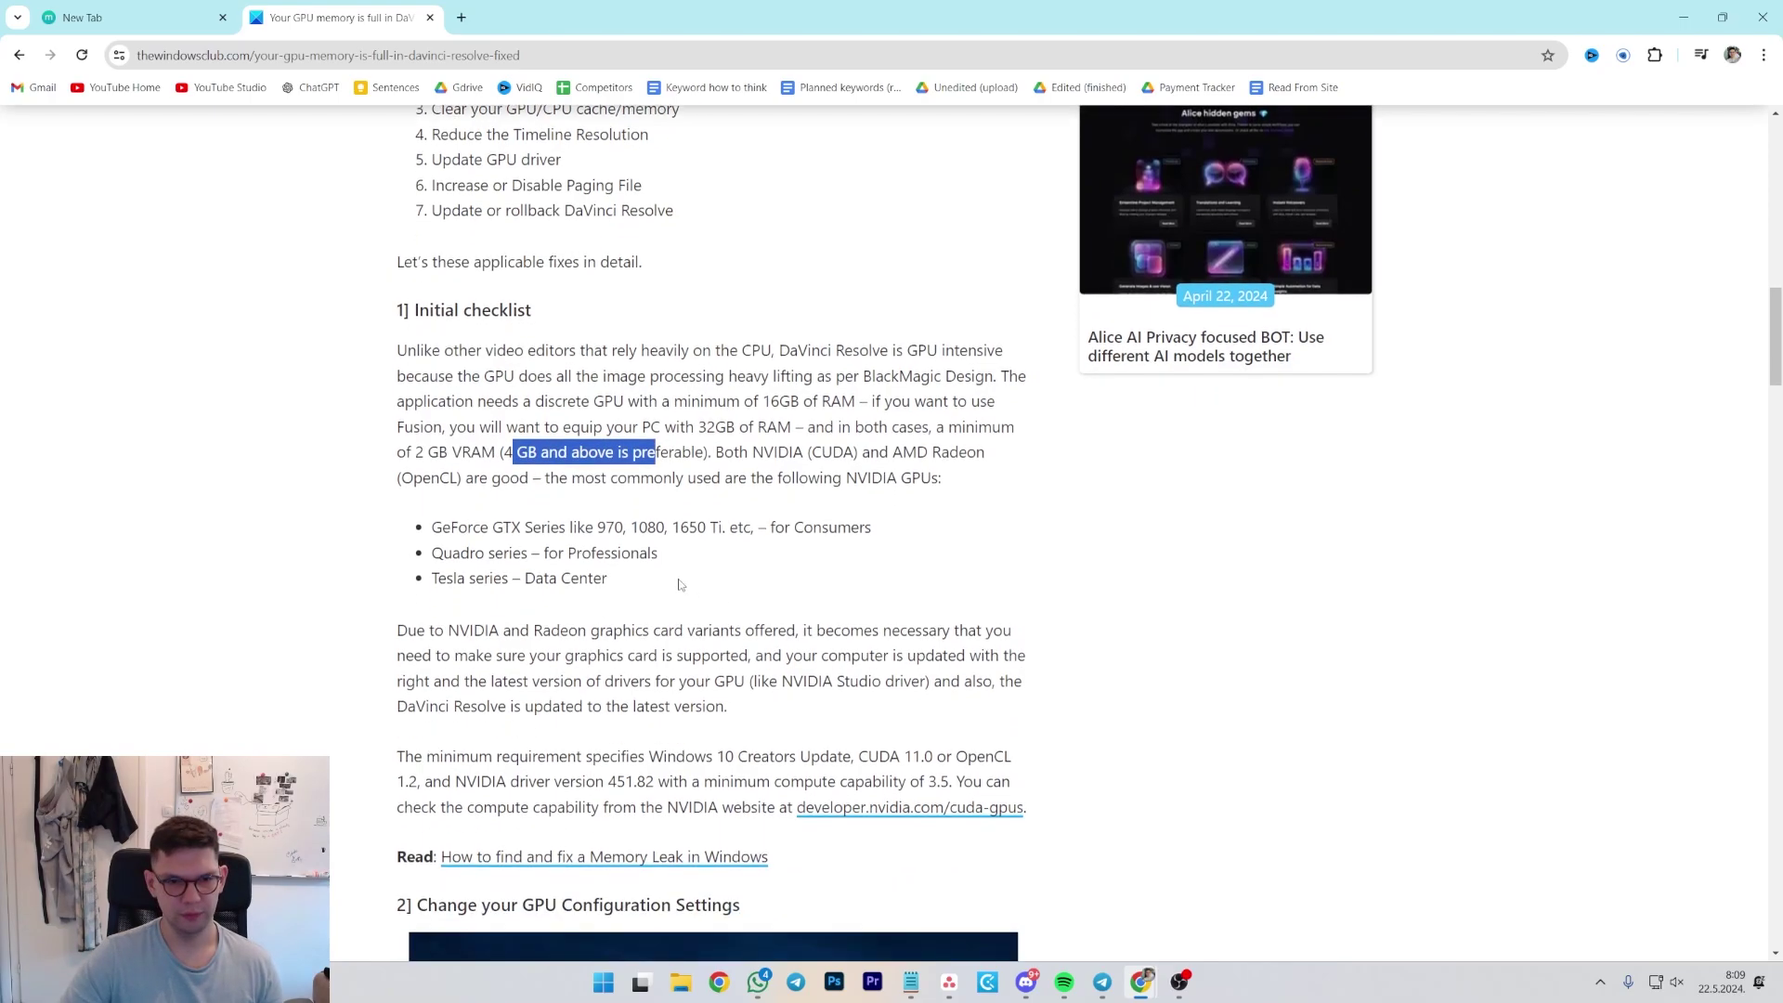
{"action": "left_click_drag", "start_coordinate": [430, 527], "coordinate": [618, 552]}
{"action": "left_click", "coordinate": [752, 577]}
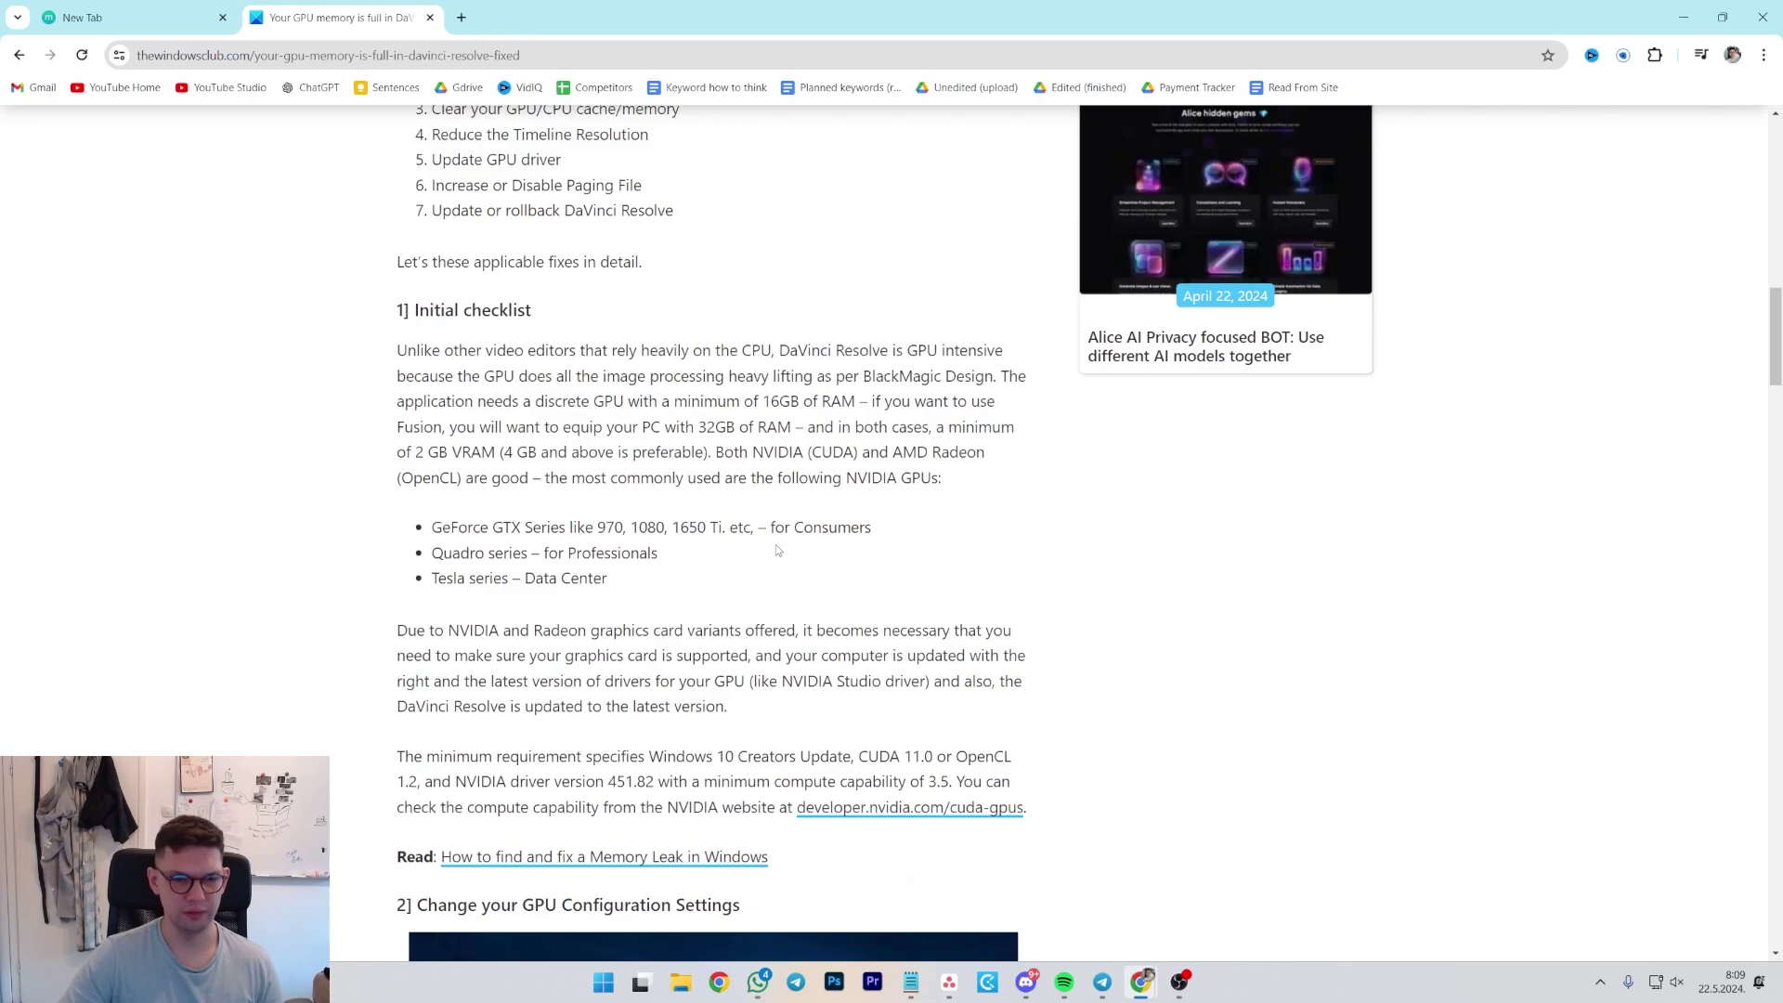
{"action": "scroll", "coordinate": [1016, 689], "scroll_direction": "down", "scroll_amount": 7}
{"action": "scroll", "coordinate": [1016, 689], "scroll_direction": "up", "scroll_amount": 5}
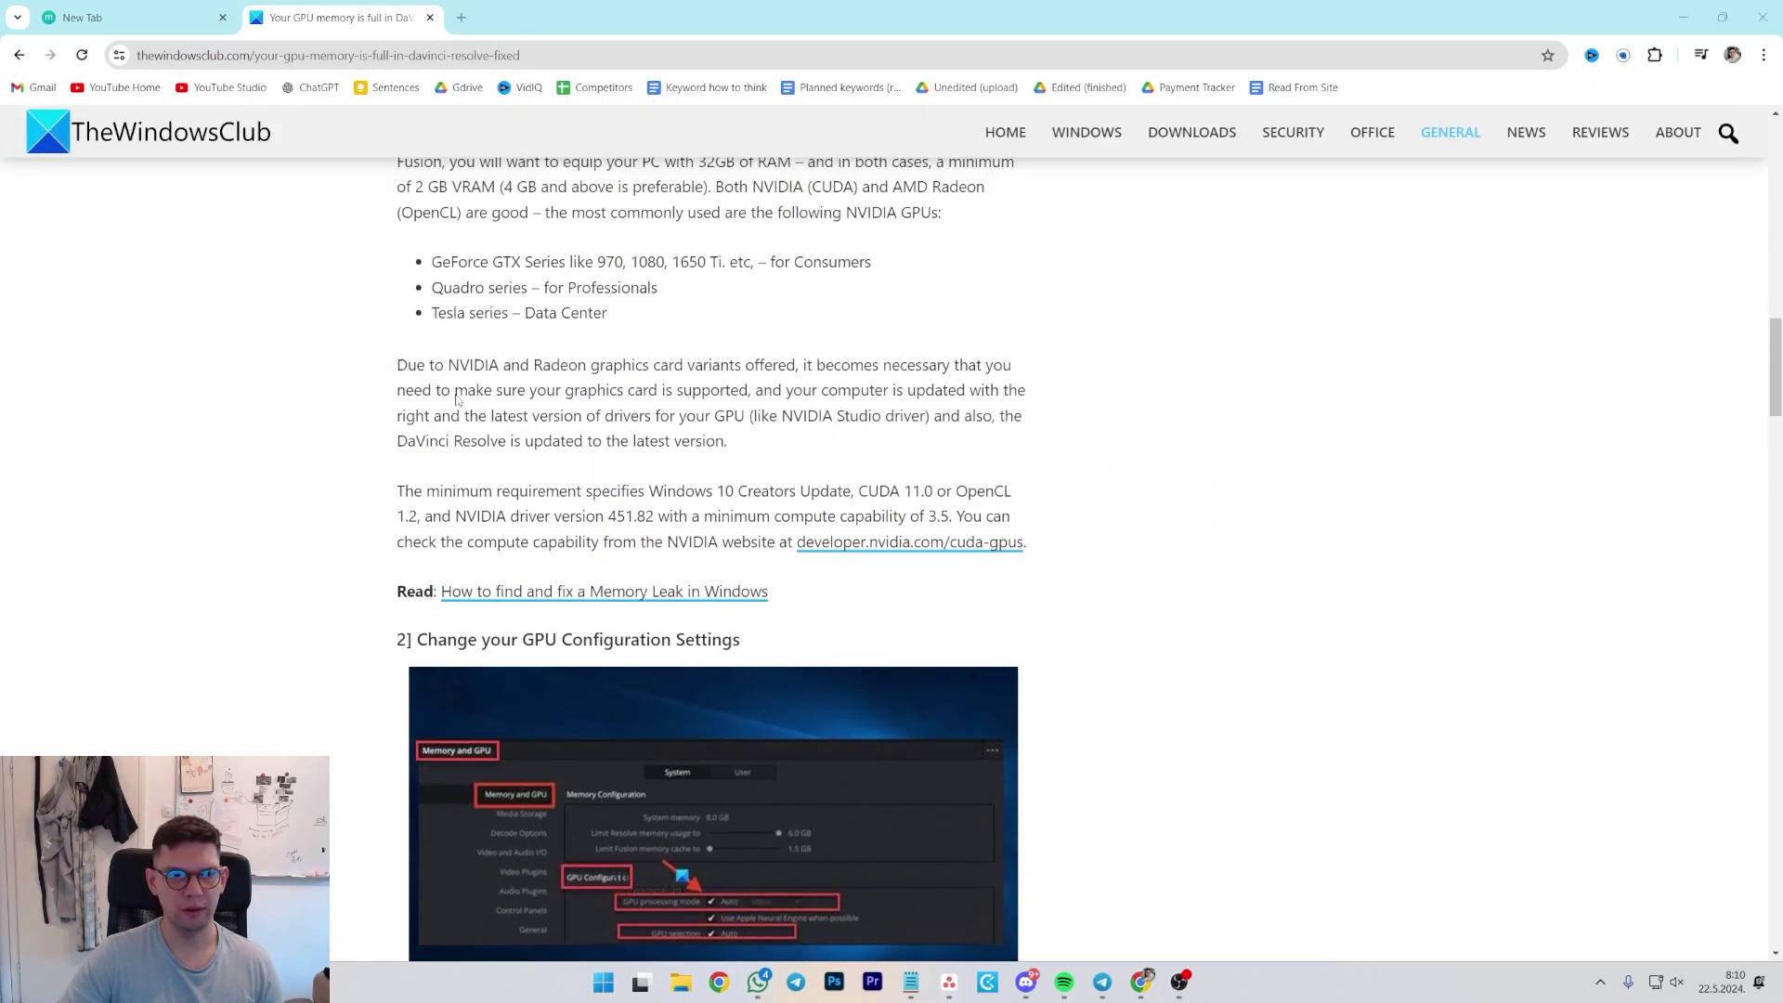
{"action": "scroll", "coordinate": [603, 373], "scroll_direction": "down", "scroll_amount": 2}
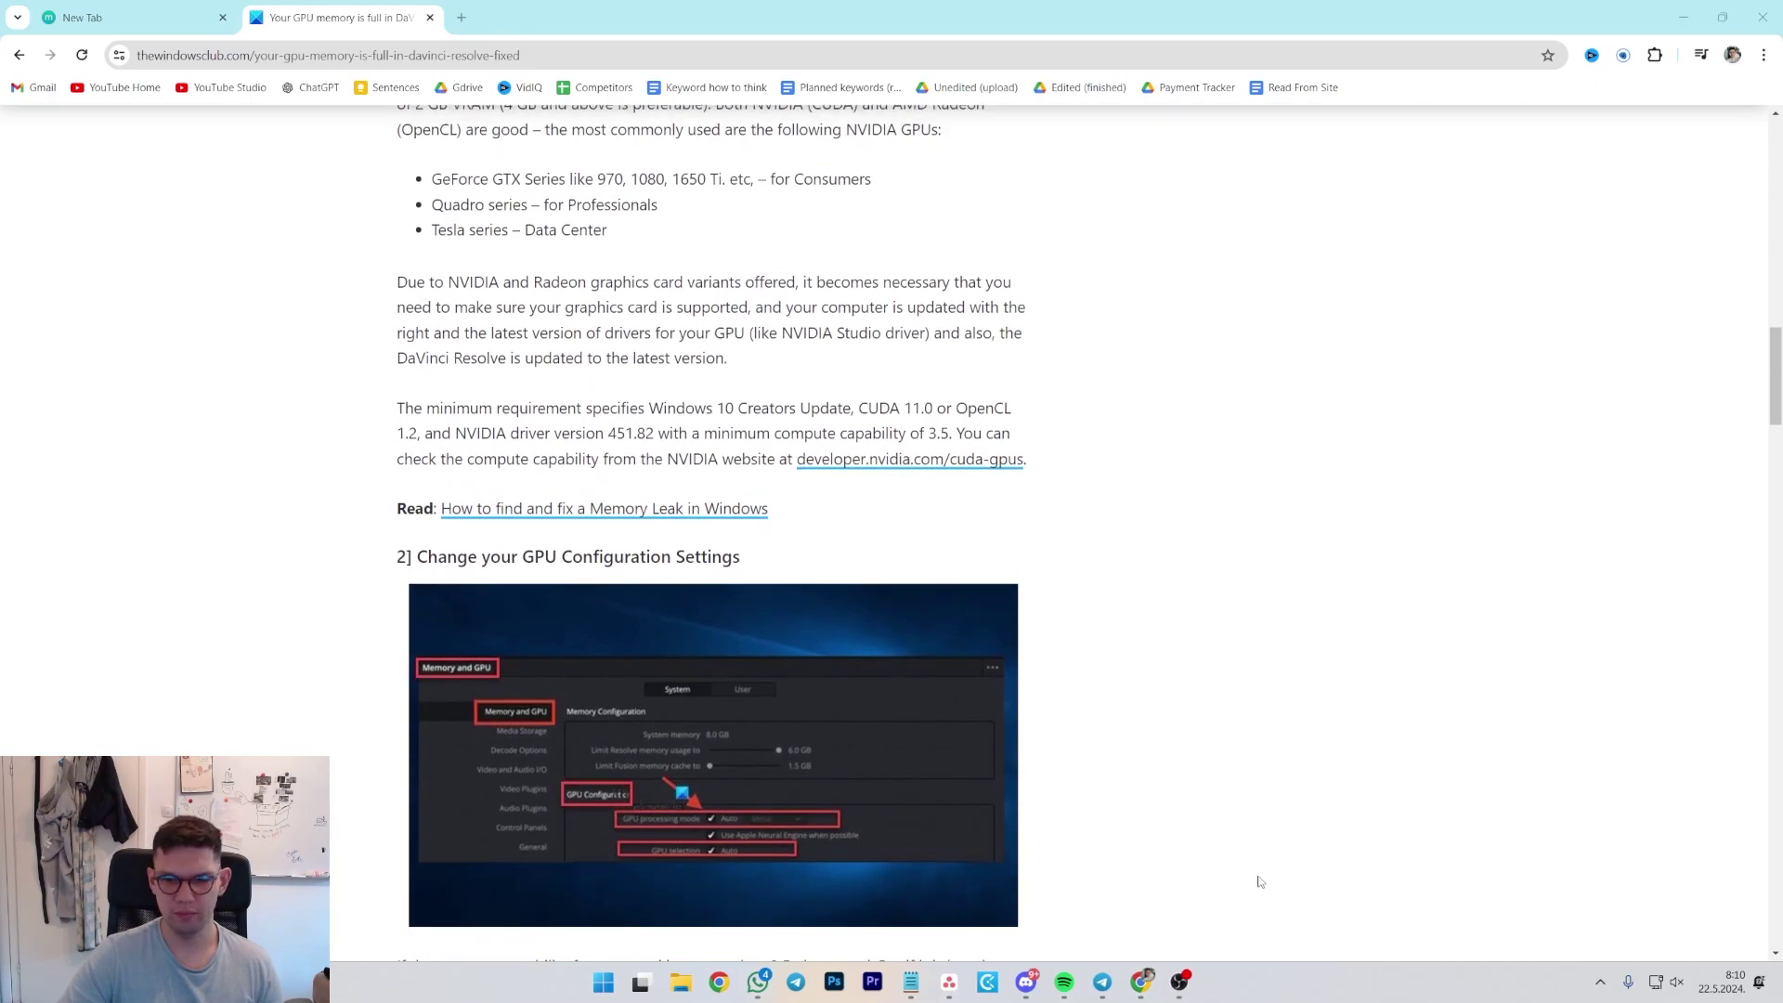
Step: Open Task Manager's Performance view: RTX 2060 uses about 2.3 of 6.0 GB dedicated memory
{"action": "right_click", "coordinate": [1337, 989]}
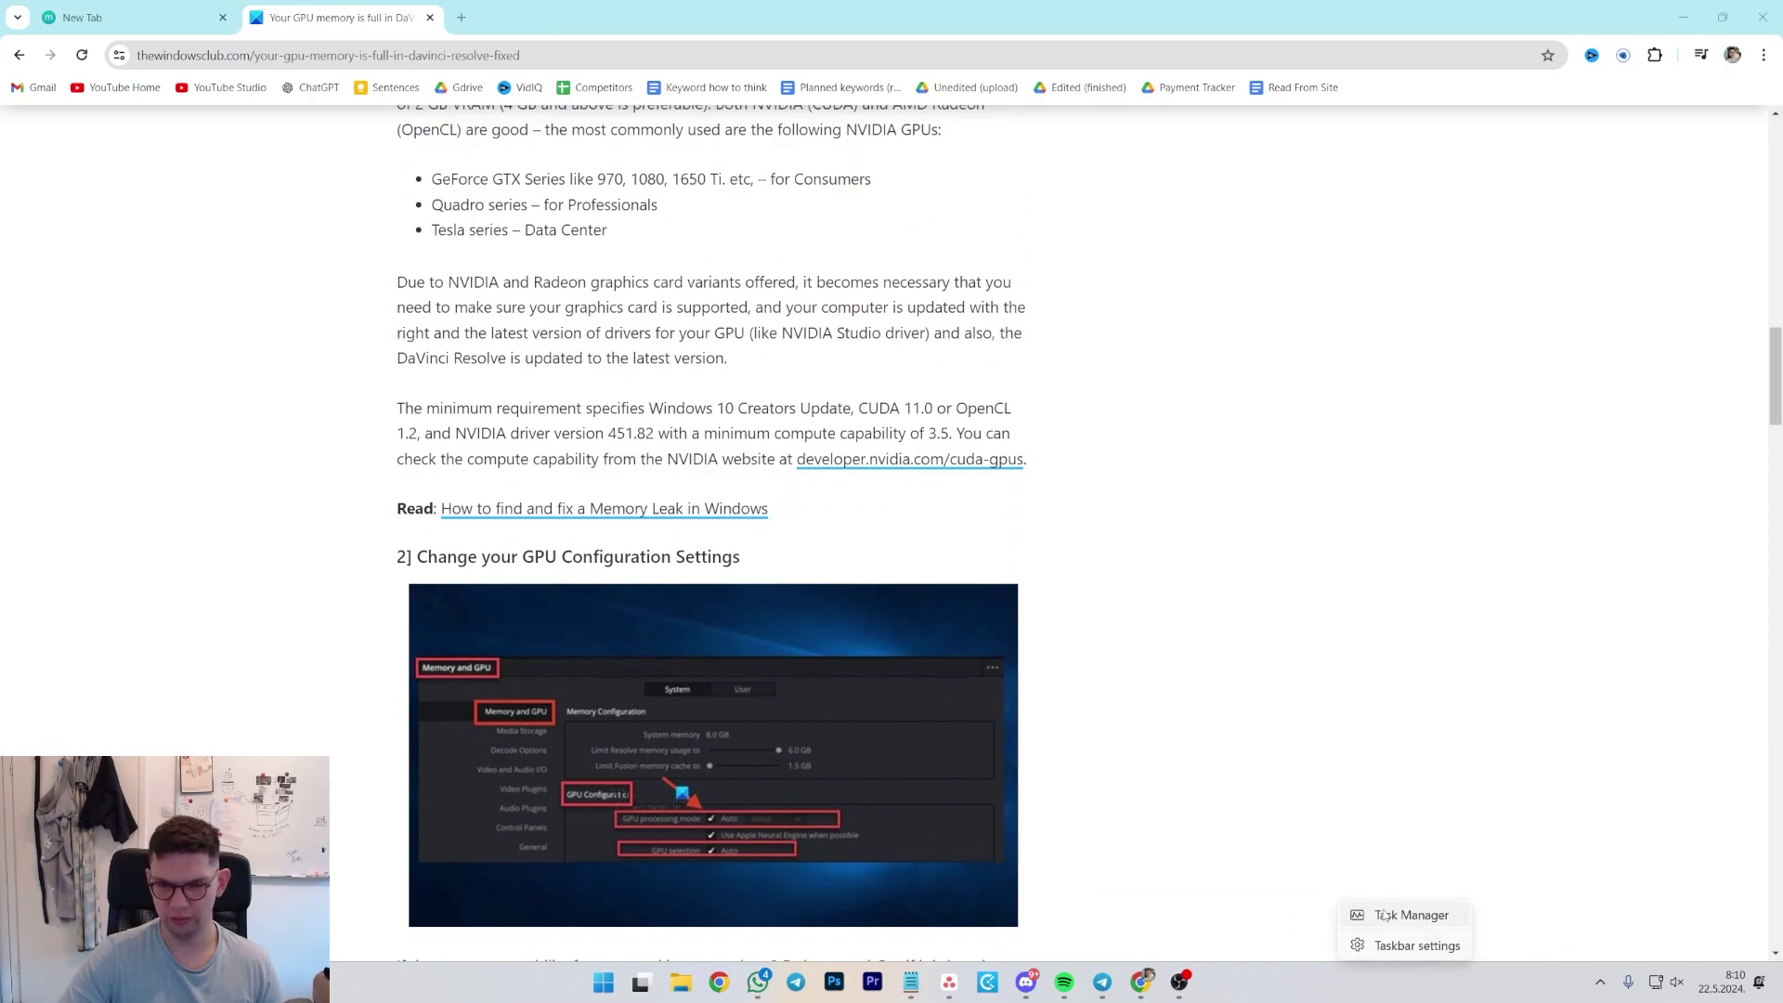
{"action": "left_click", "coordinate": [1411, 915]}
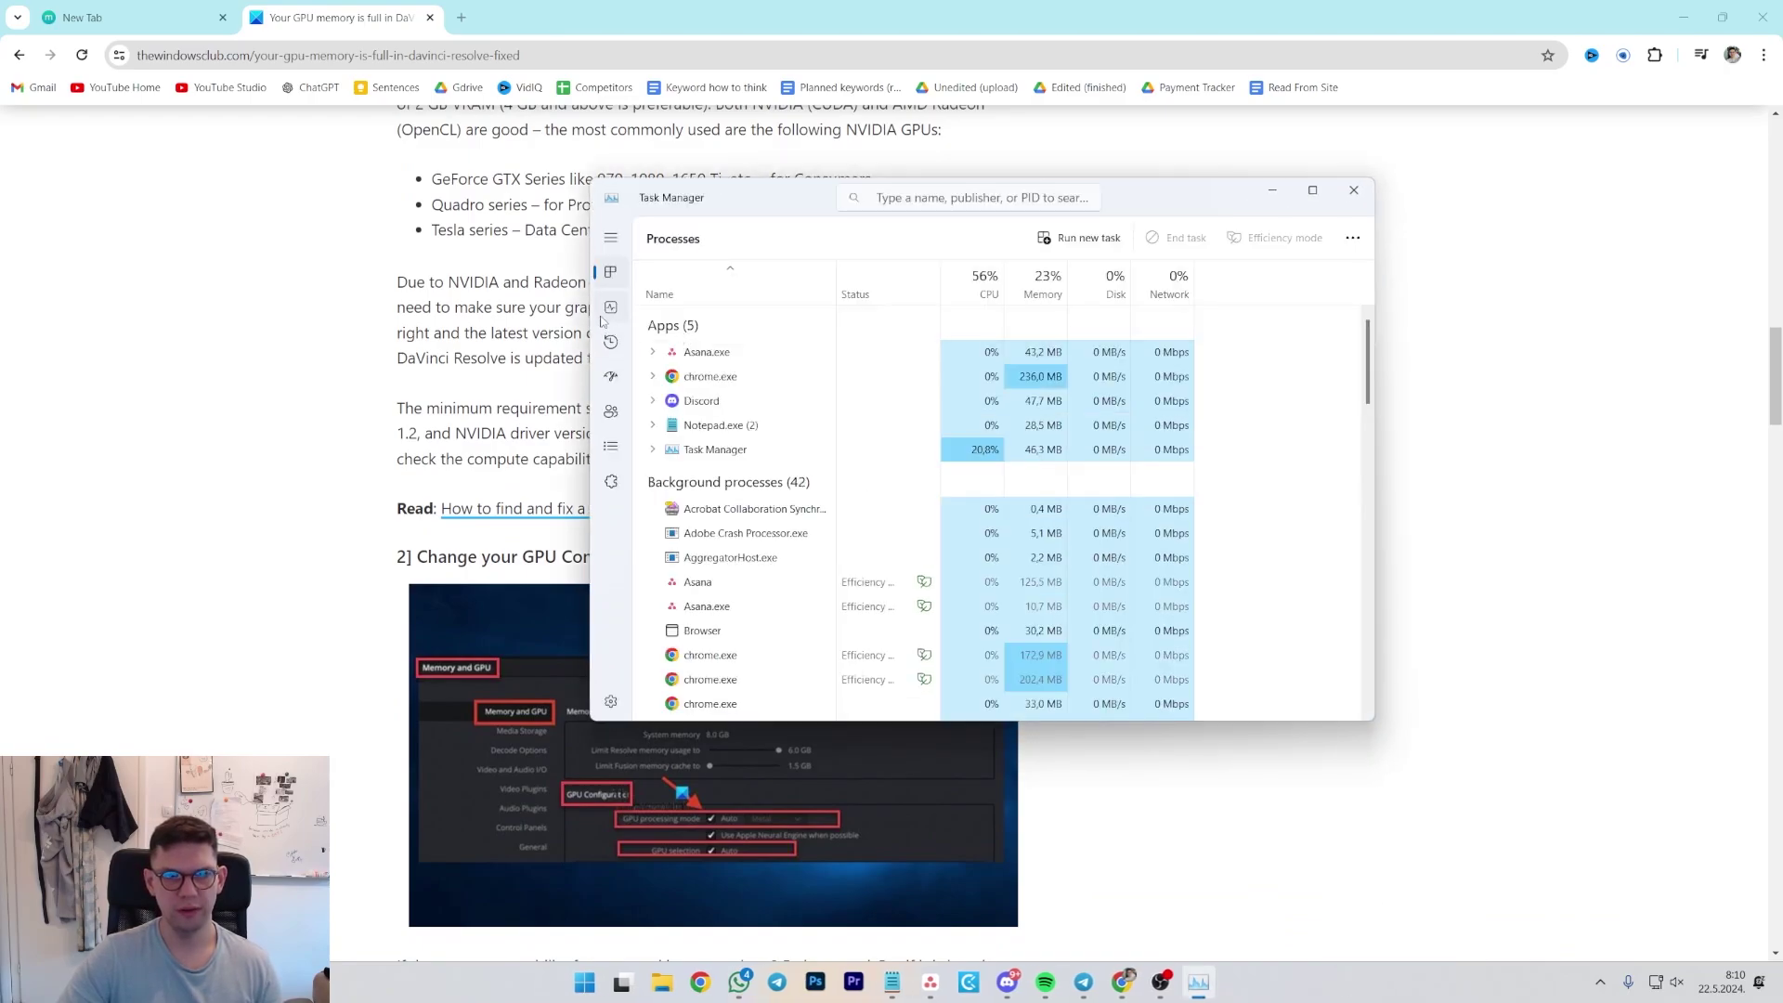
{"action": "left_click", "coordinate": [611, 306]}
{"action": "left_click", "coordinate": [612, 238]}
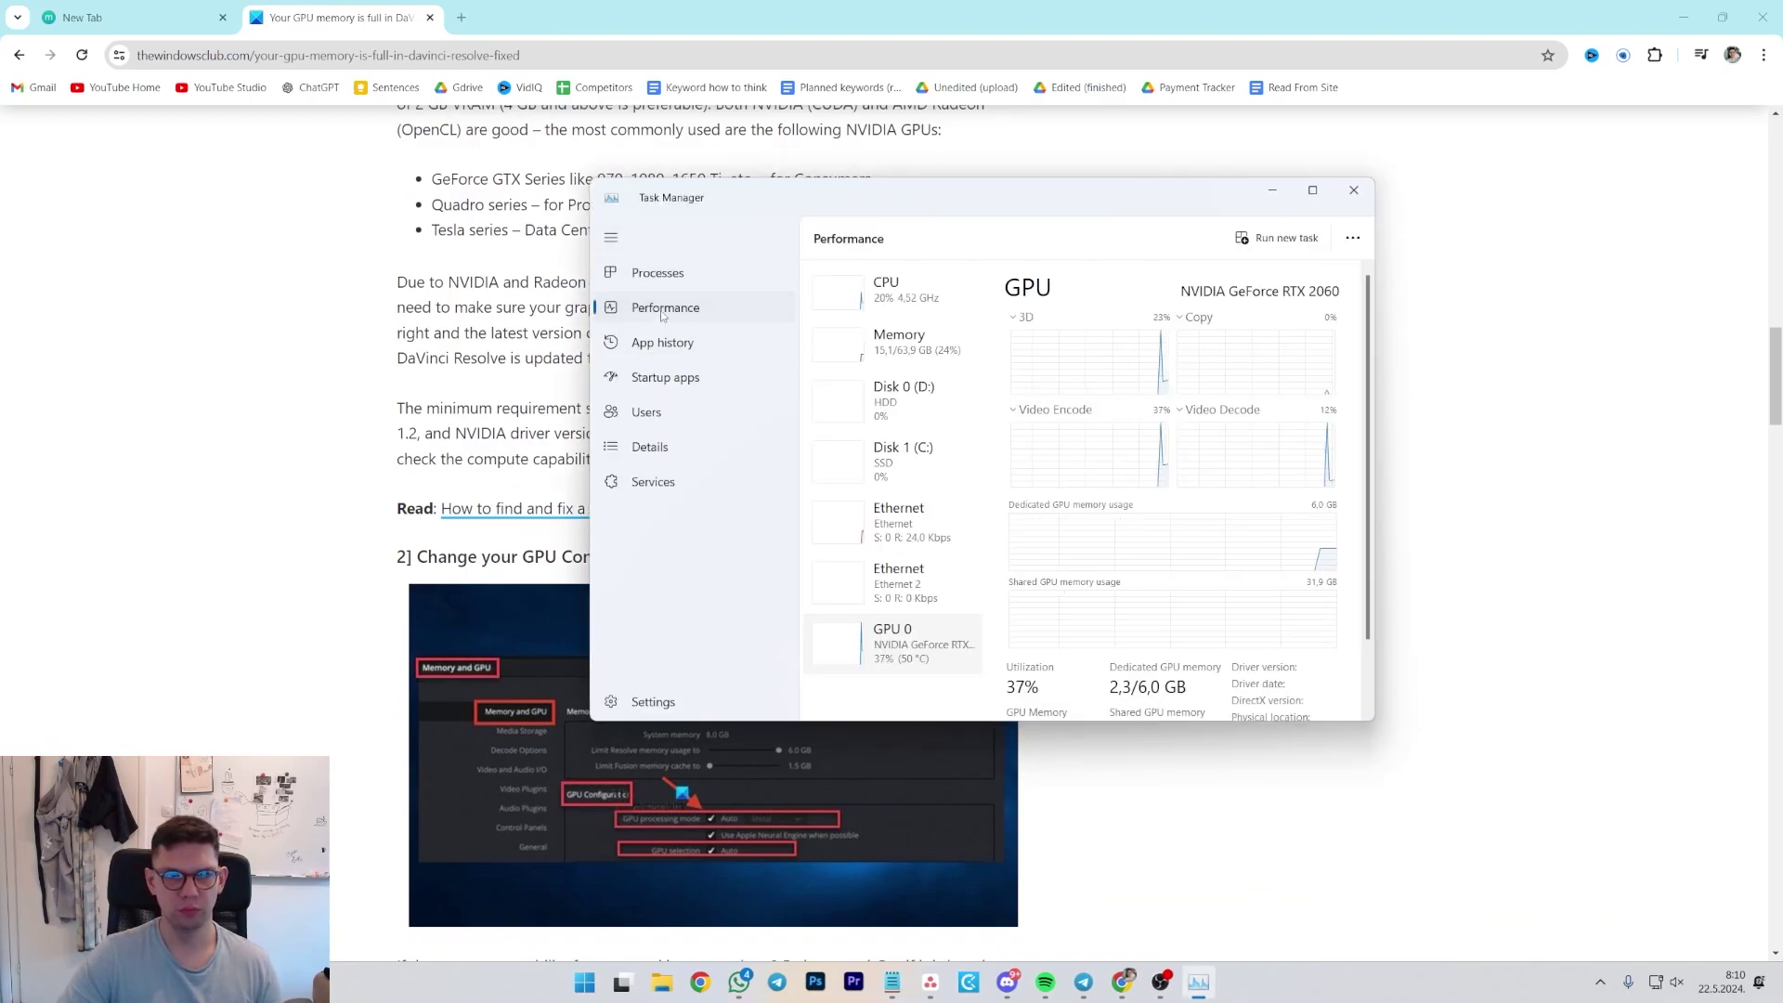
{"action": "left_click", "coordinate": [612, 239]}
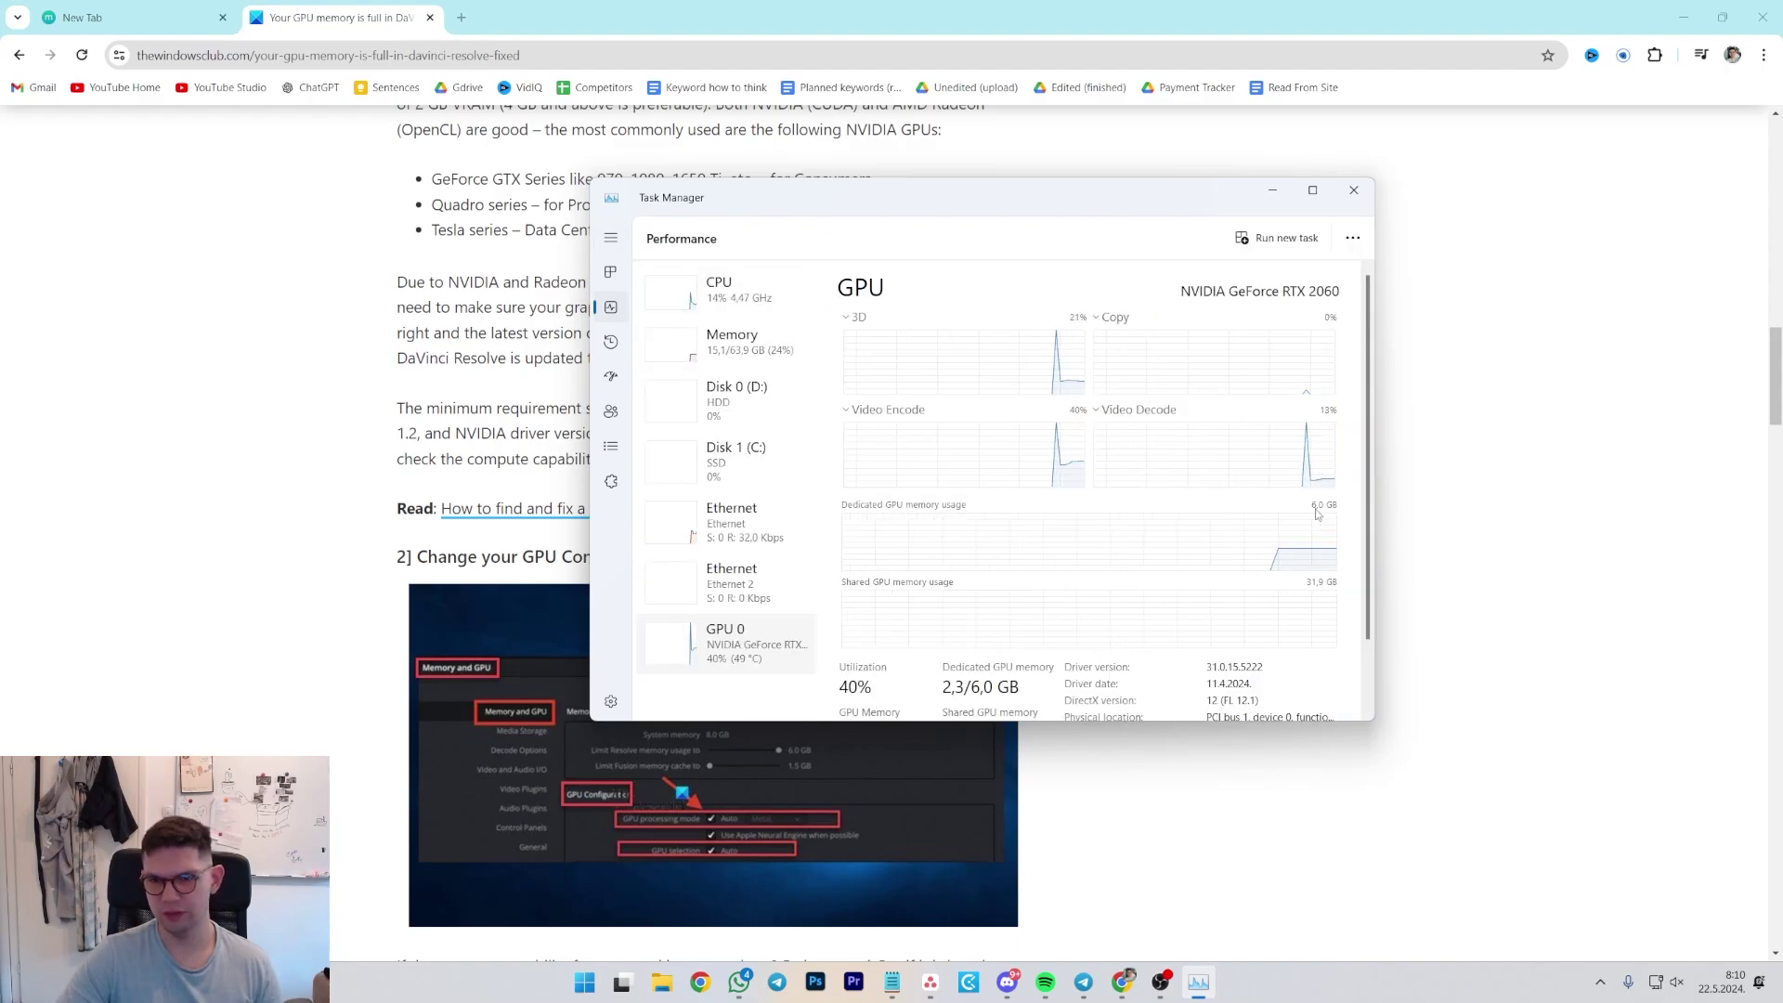
Step: Return to the article and highlight the settings path to Memory and GPU
{"action": "left_click", "coordinate": [535, 341]}
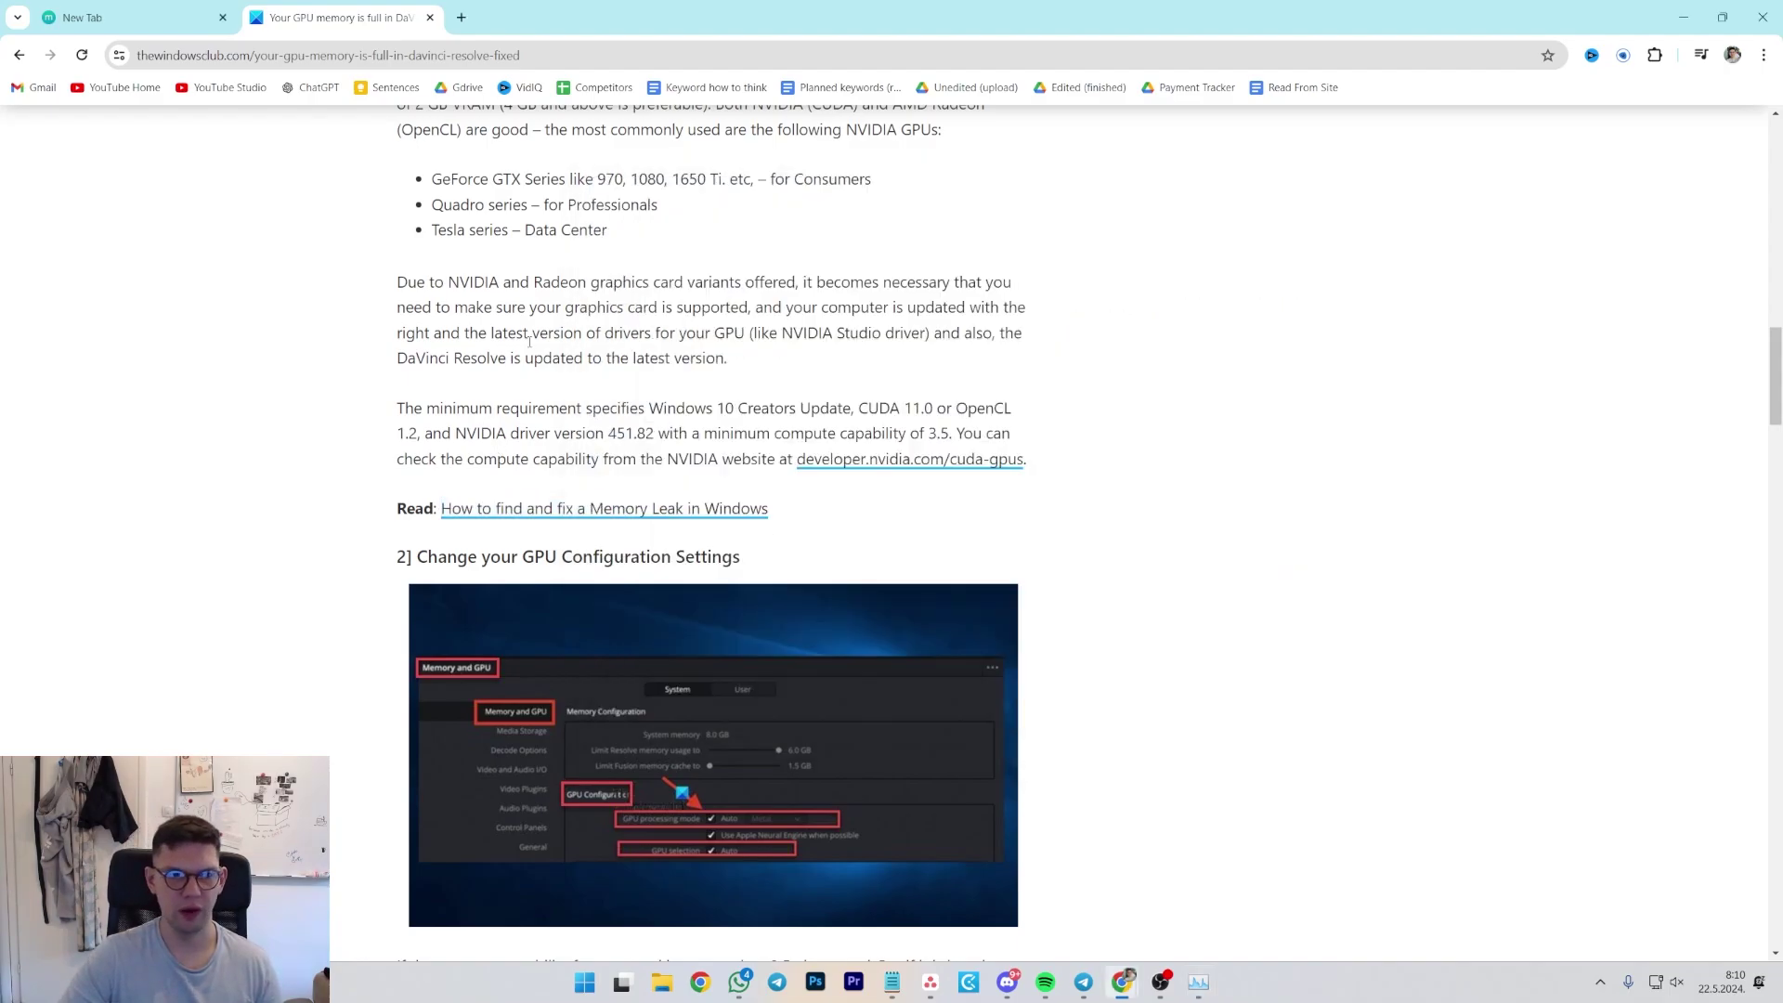
{"action": "scroll", "coordinate": [562, 406], "scroll_direction": "up", "scroll_amount": 1}
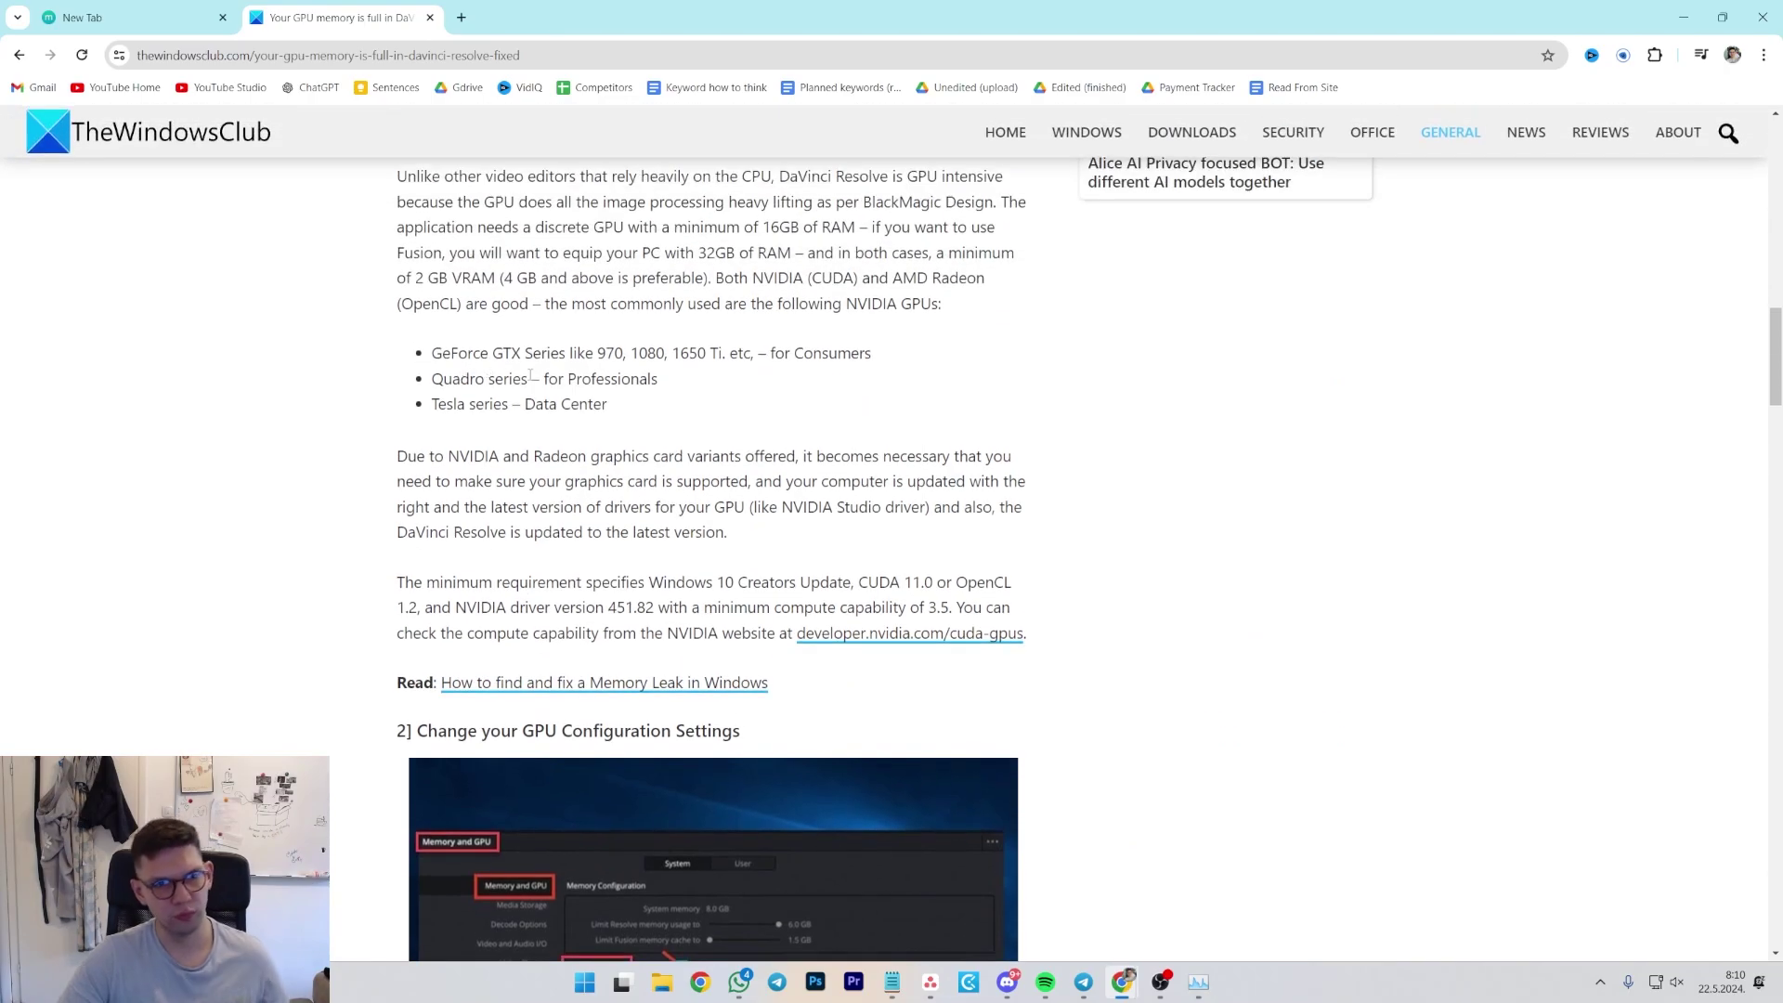
{"action": "key", "text": "alt+Tab"}
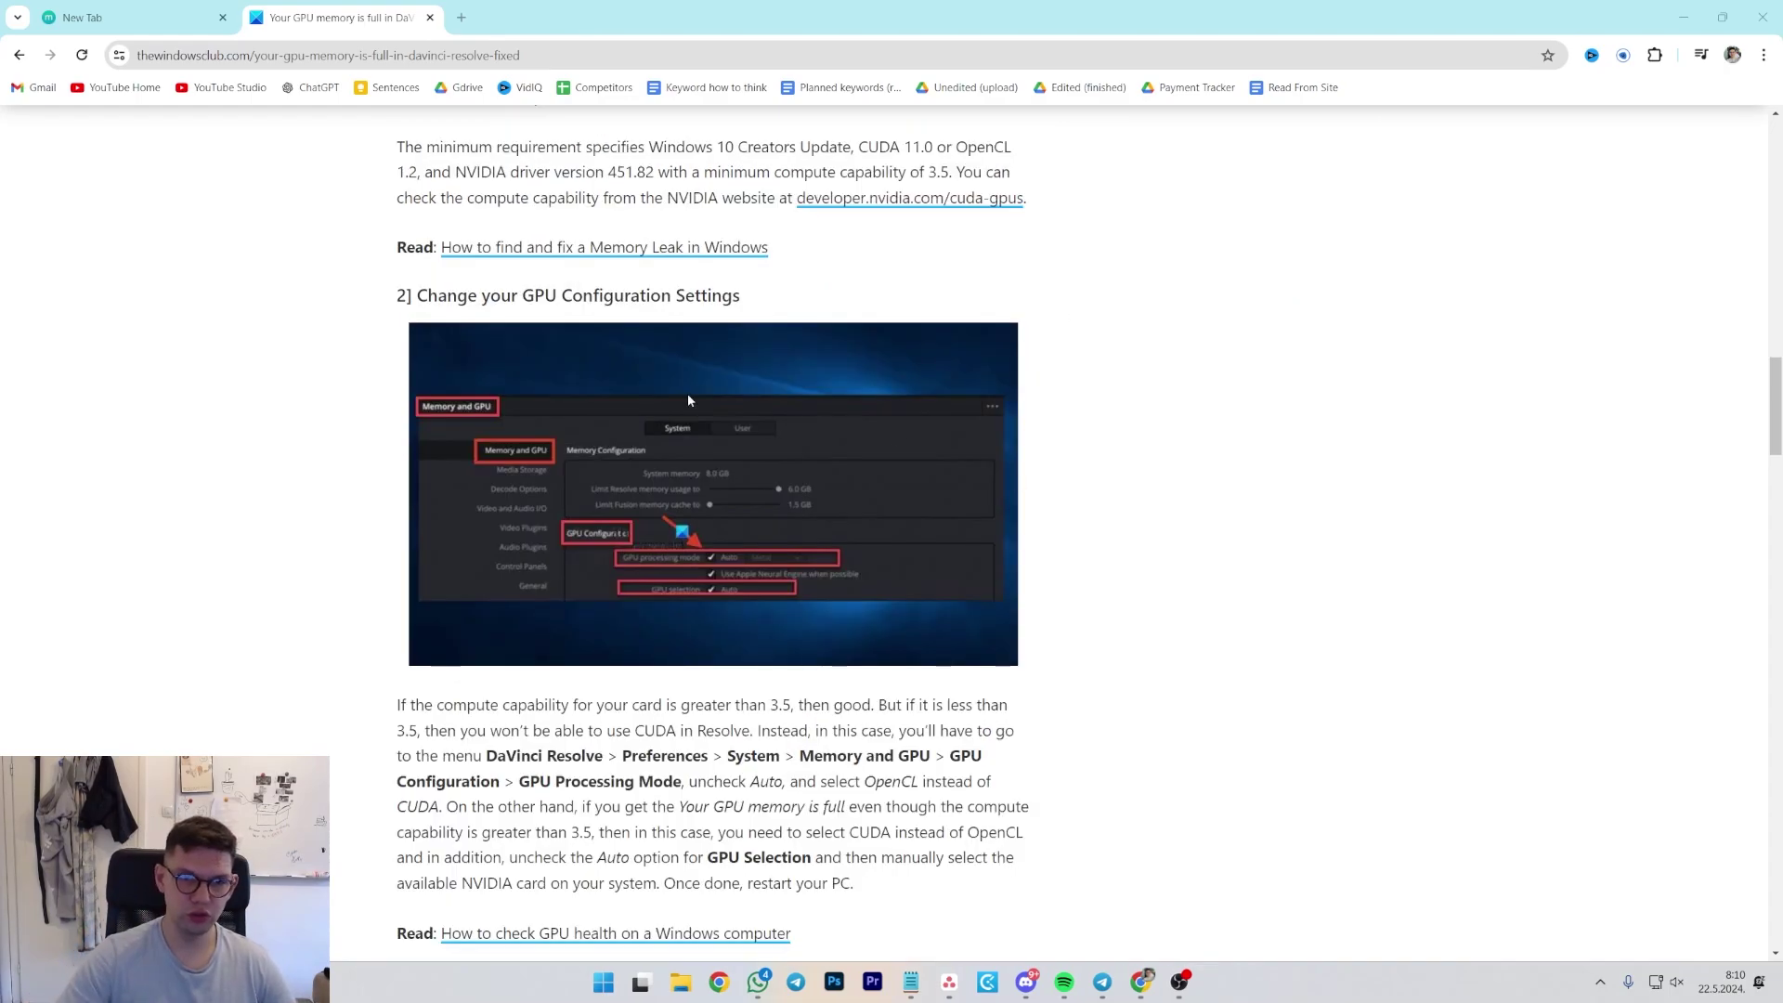
{"action": "scroll", "coordinate": [682, 418], "scroll_direction": "down", "scroll_amount": 2}
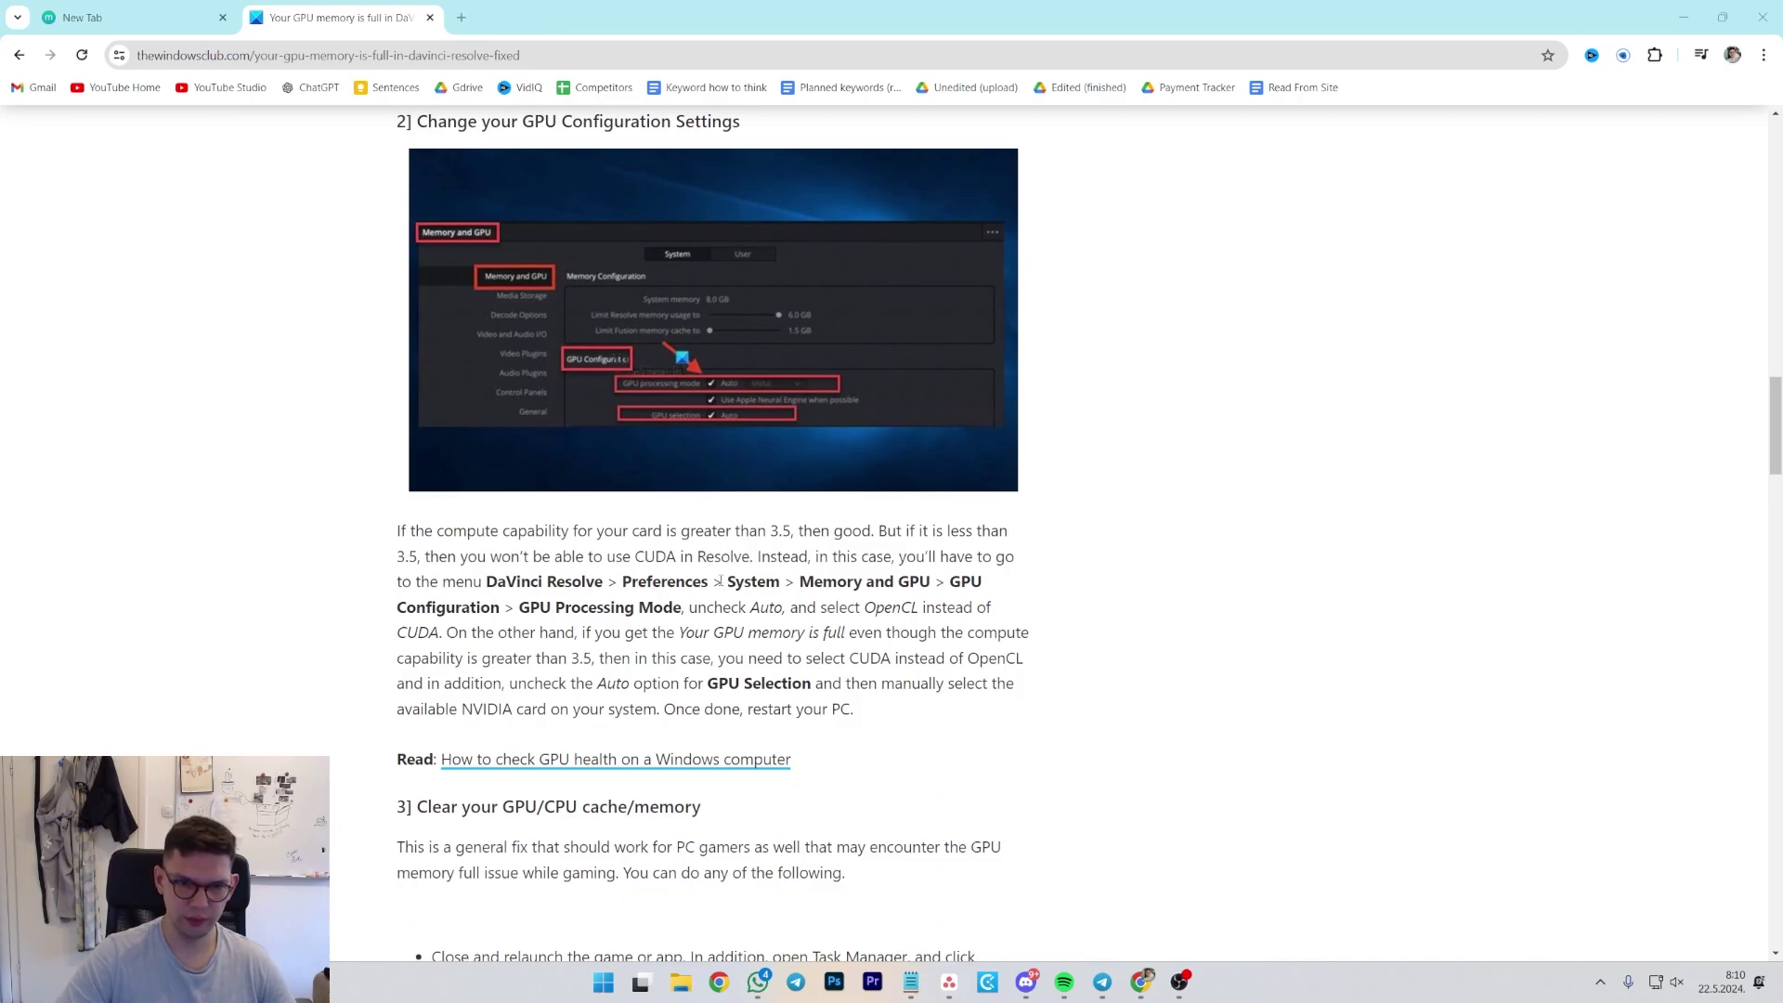
{"action": "left_click_drag", "start_coordinate": [623, 583], "coordinate": [683, 610]}
{"action": "left_click", "coordinate": [692, 608]}
Step: Highlight the CUDA/OpenCL mode advice, the 3.5 compute capability threshold, and unchecking Auto GPU Selection
{"action": "scroll", "coordinate": [692, 608], "scroll_direction": "down", "scroll_amount": 1}
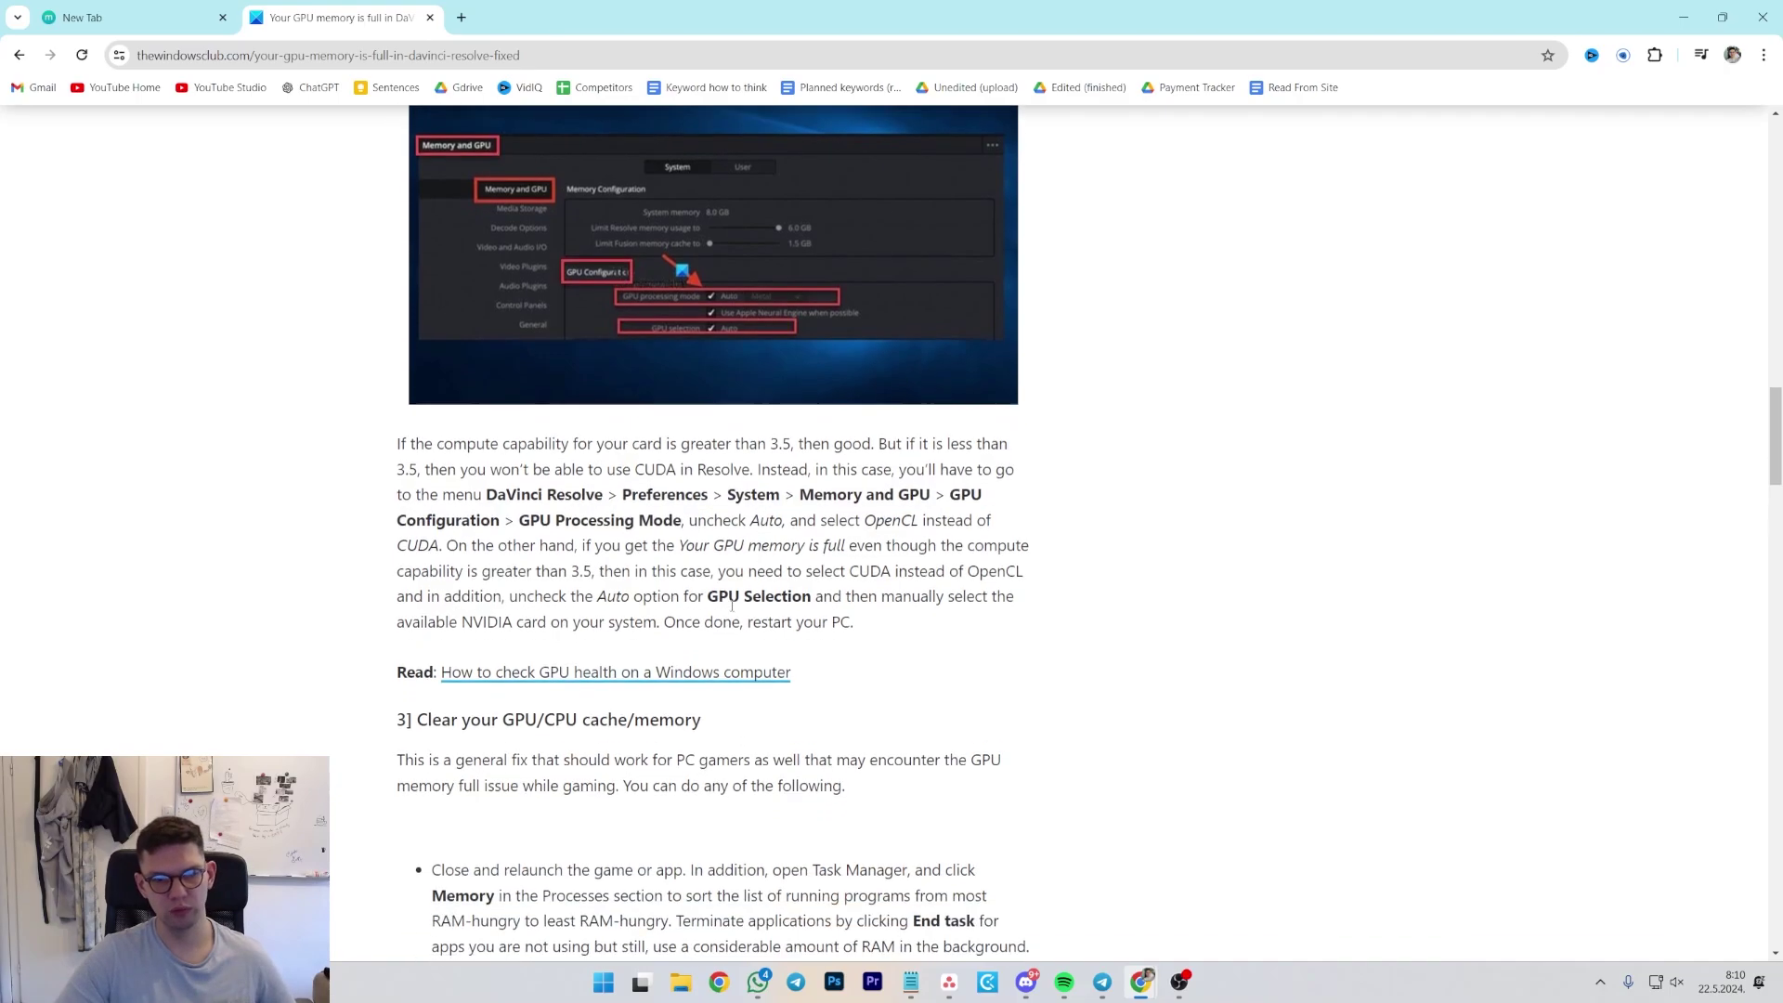
{"action": "left_click_drag", "start_coordinate": [688, 520], "coordinate": [918, 521]}
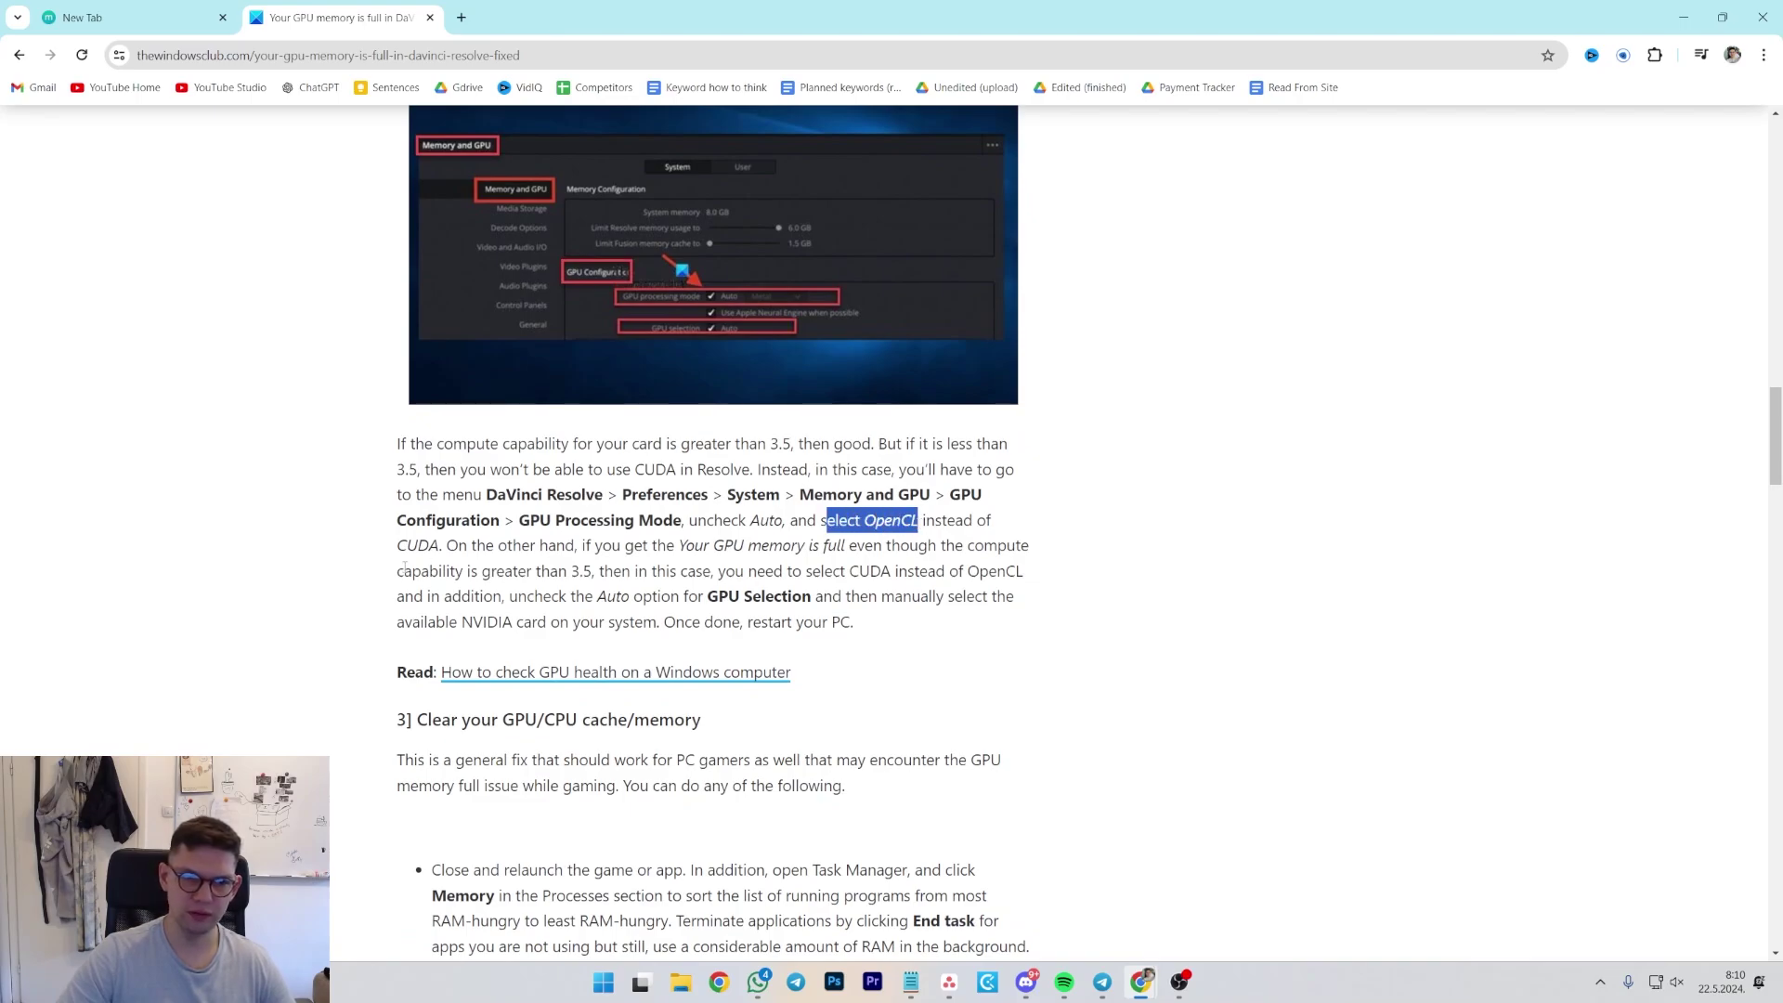
{"action": "left_click_drag", "start_coordinate": [397, 546], "coordinate": [429, 546]}
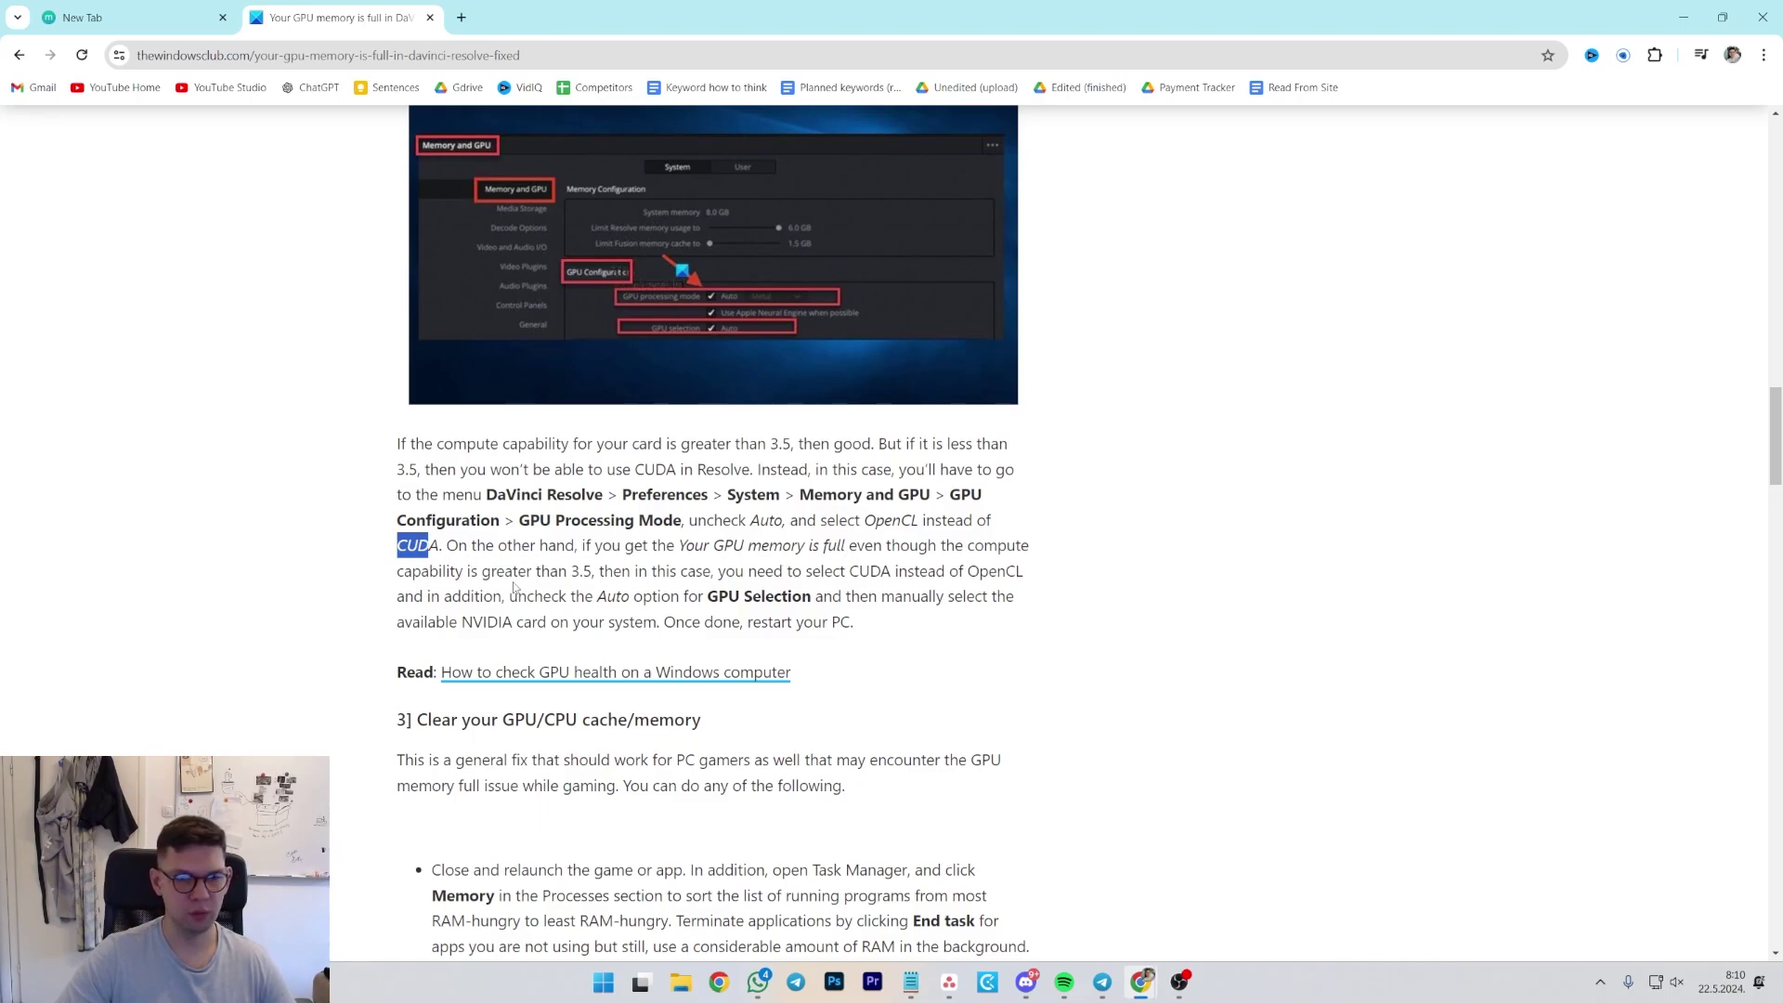
{"action": "left_click_drag", "start_coordinate": [566, 576], "coordinate": [593, 574]}
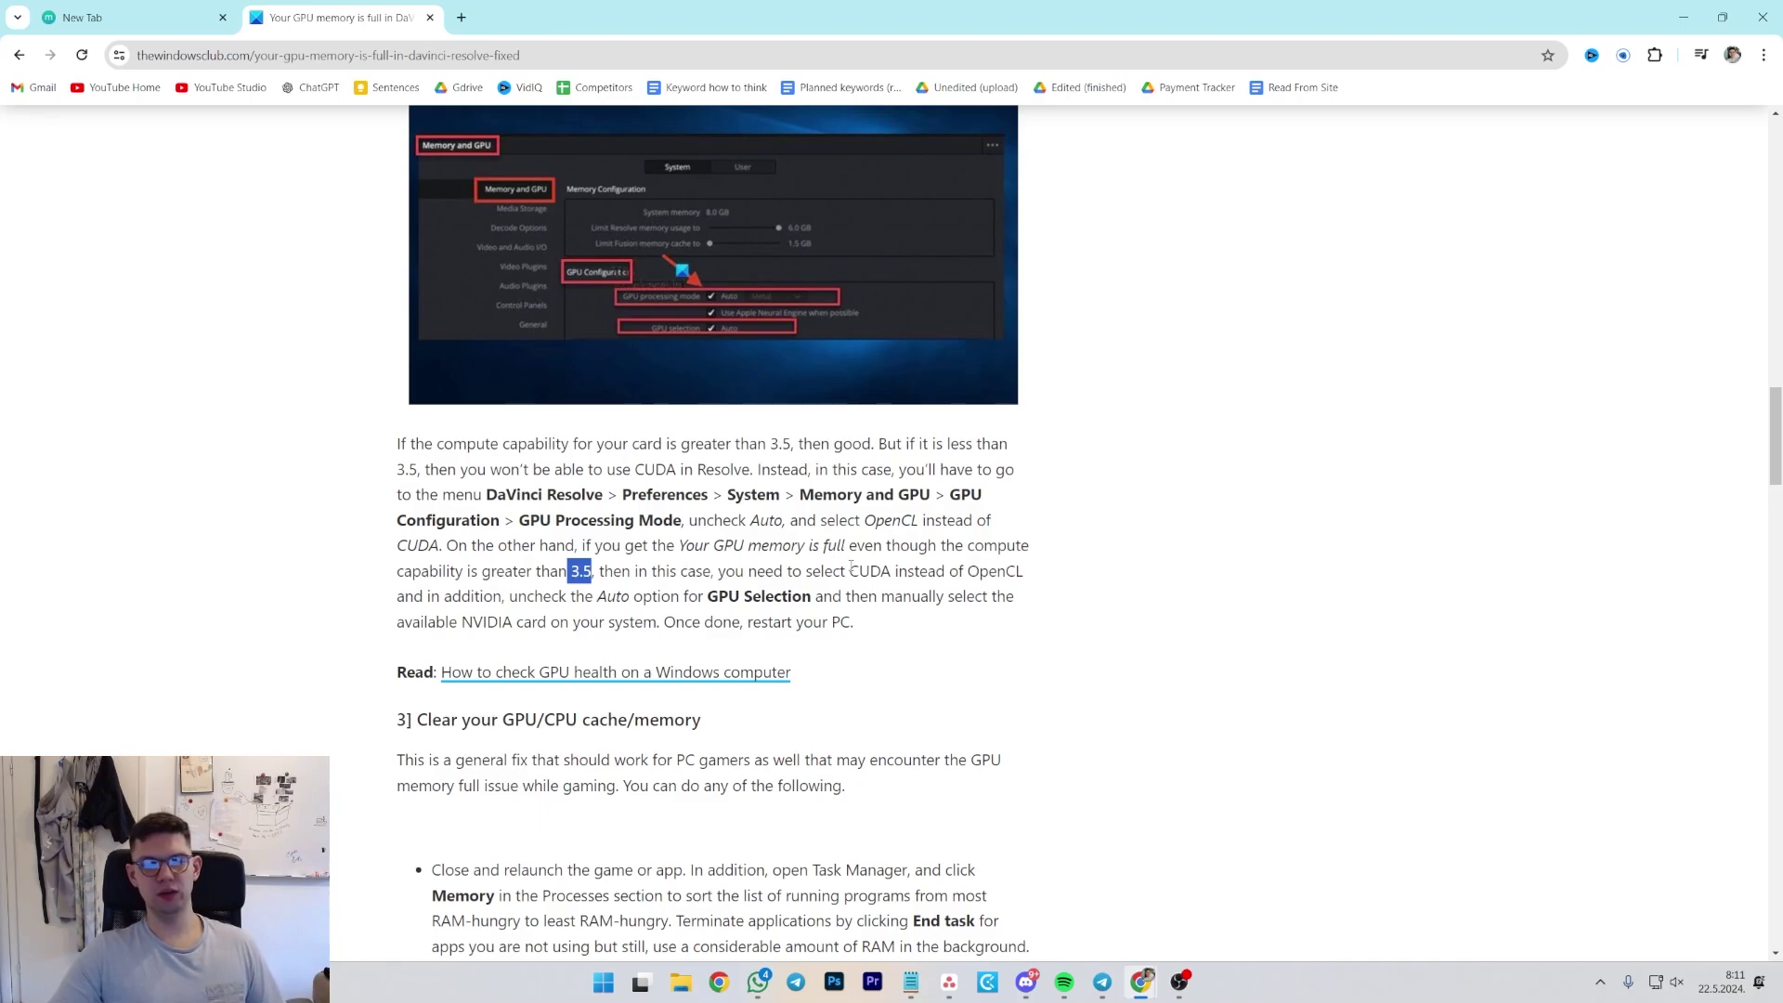
{"action": "left_click_drag", "start_coordinate": [850, 570], "coordinate": [1053, 573]}
{"action": "left_click", "coordinate": [464, 596]}
{"action": "left_click_drag", "start_coordinate": [502, 595], "coordinate": [1029, 622]}
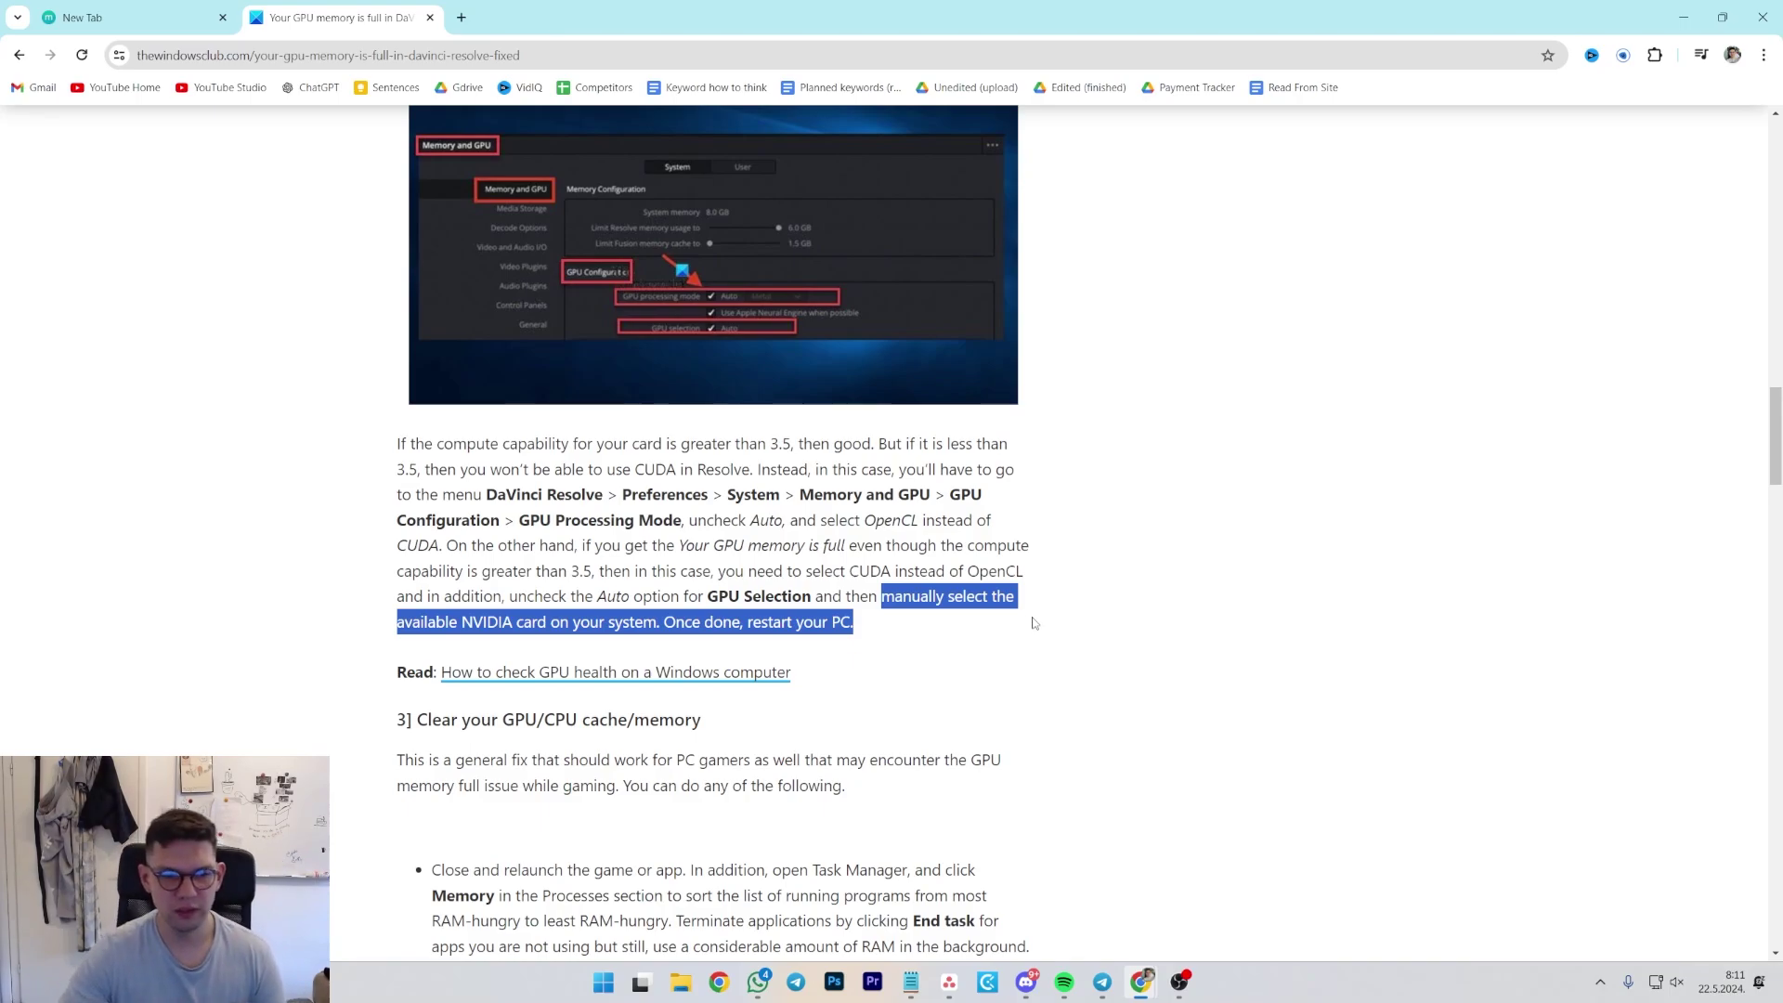
{"action": "scroll", "coordinate": [1029, 622], "scroll_direction": "down", "scroll_amount": 2}
Step: Highlight the 'Clear your GPU/CPU cache/memory' heading, its intro paragraph and the first tip
{"action": "scroll", "coordinate": [1114, 628], "scroll_direction": "down", "scroll_amount": 1}
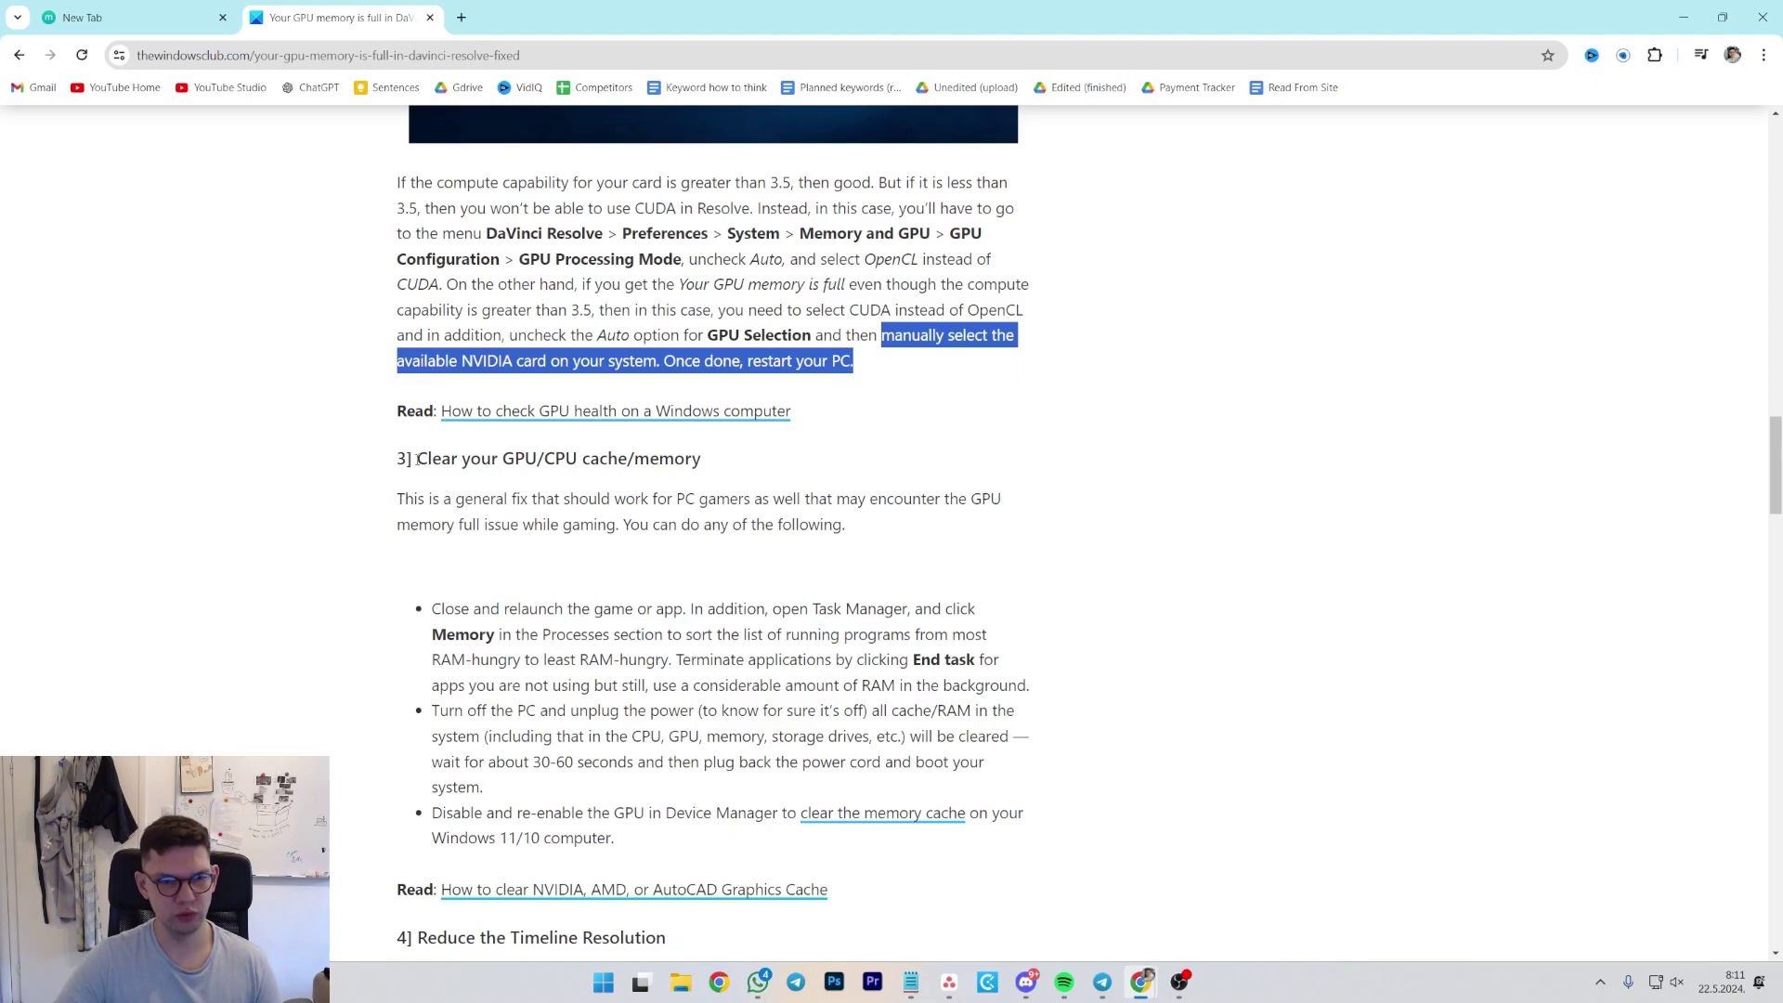
{"action": "left_click_drag", "start_coordinate": [415, 459], "coordinate": [785, 473]}
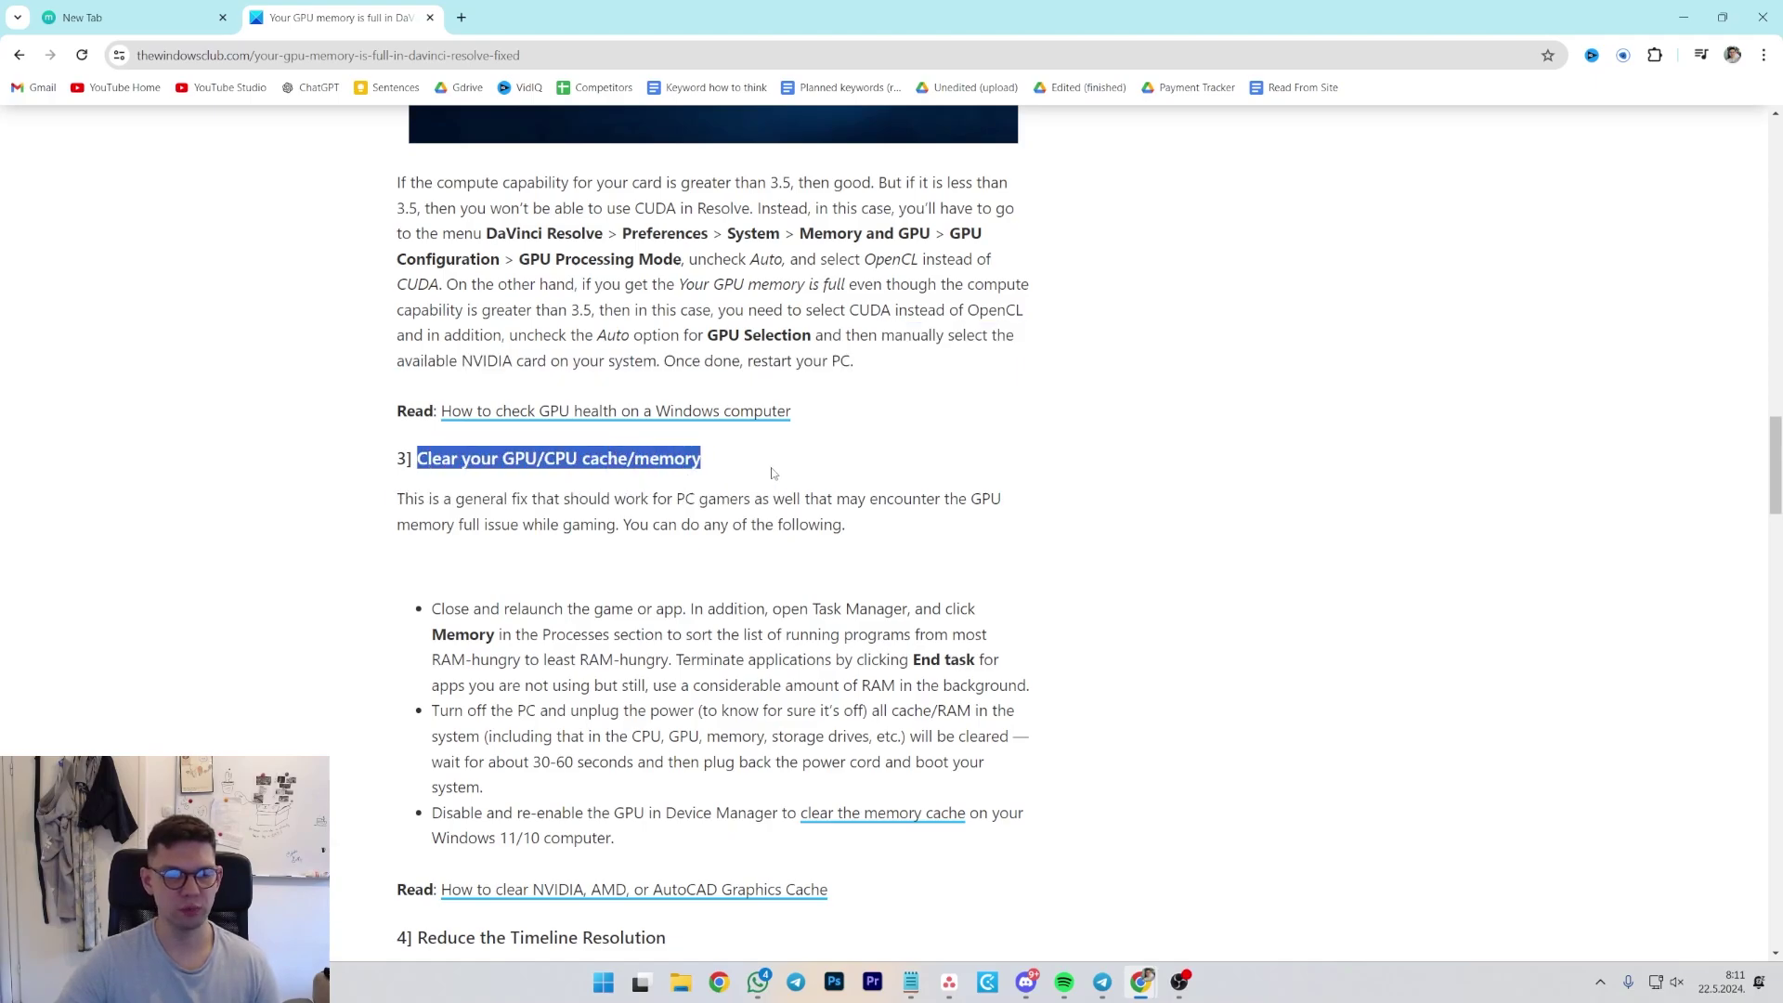
{"action": "left_click_drag", "start_coordinate": [560, 506], "coordinate": [1102, 525]}
{"action": "left_click", "coordinate": [999, 521]}
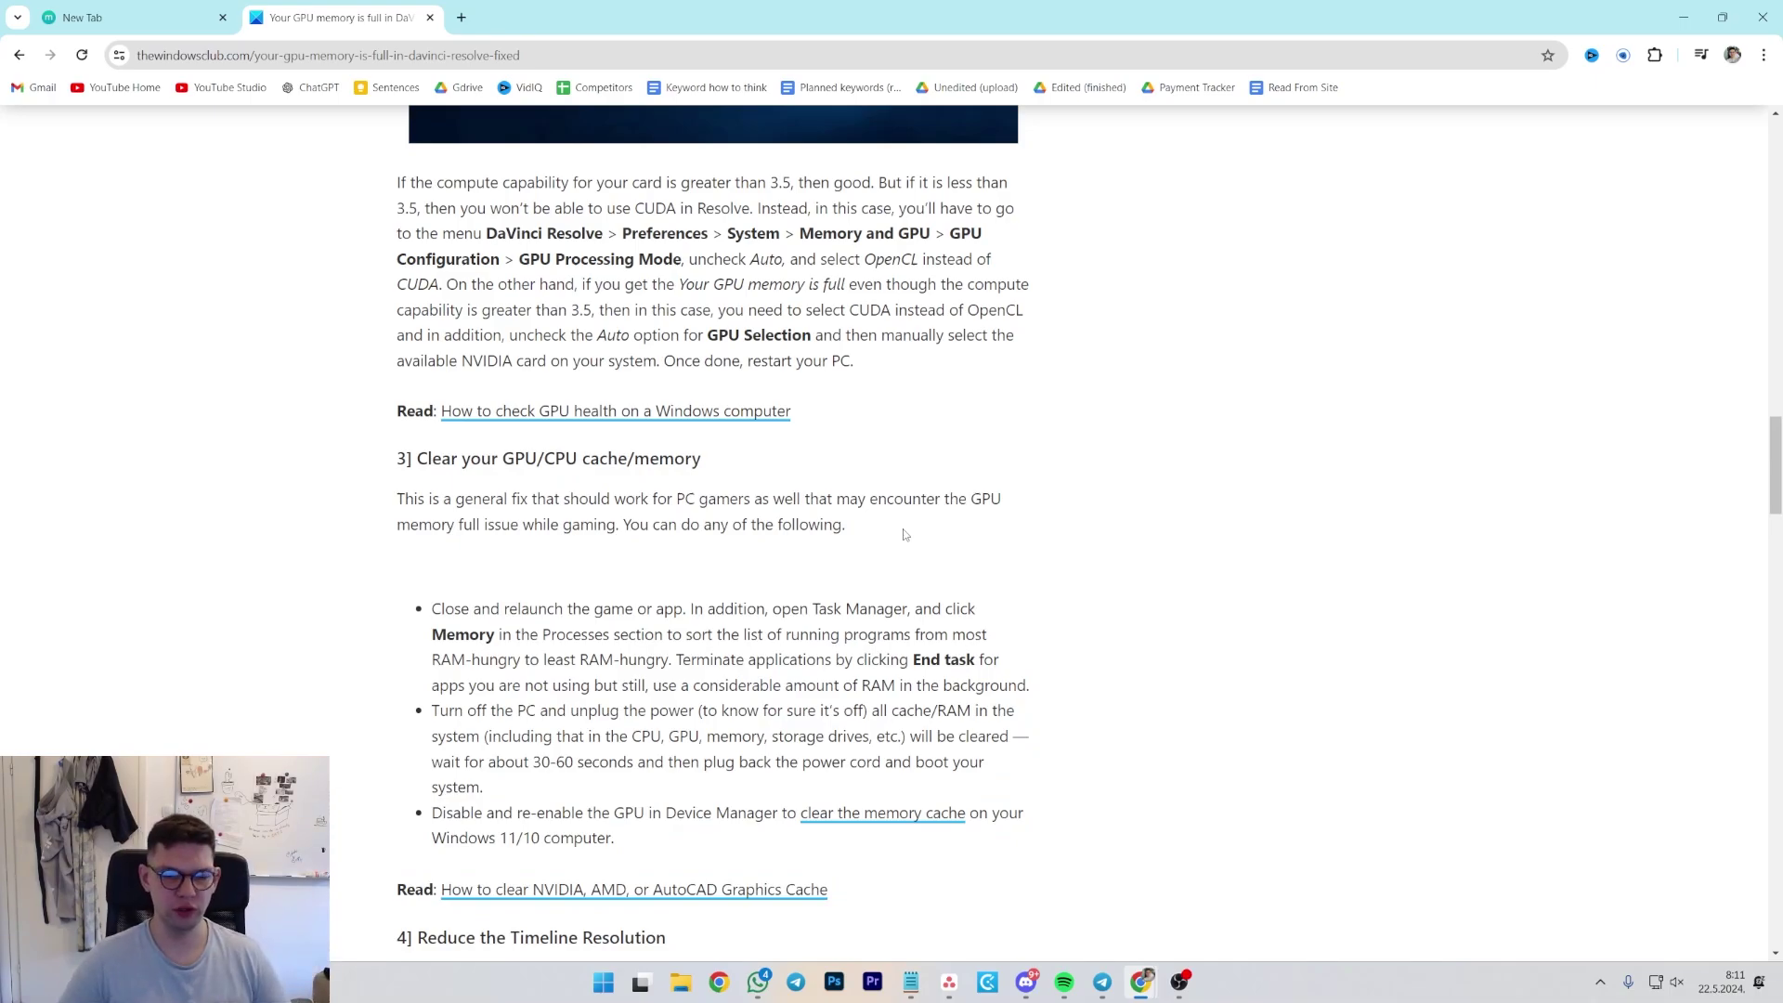
{"action": "left_click_drag", "start_coordinate": [648, 524], "coordinate": [846, 608]}
{"action": "left_click", "coordinate": [876, 544]}
{"action": "scroll", "coordinate": [877, 544], "scroll_direction": "down", "scroll_amount": 1}
{"action": "scroll", "coordinate": [847, 623], "scroll_direction": "down", "scroll_amount": 1}
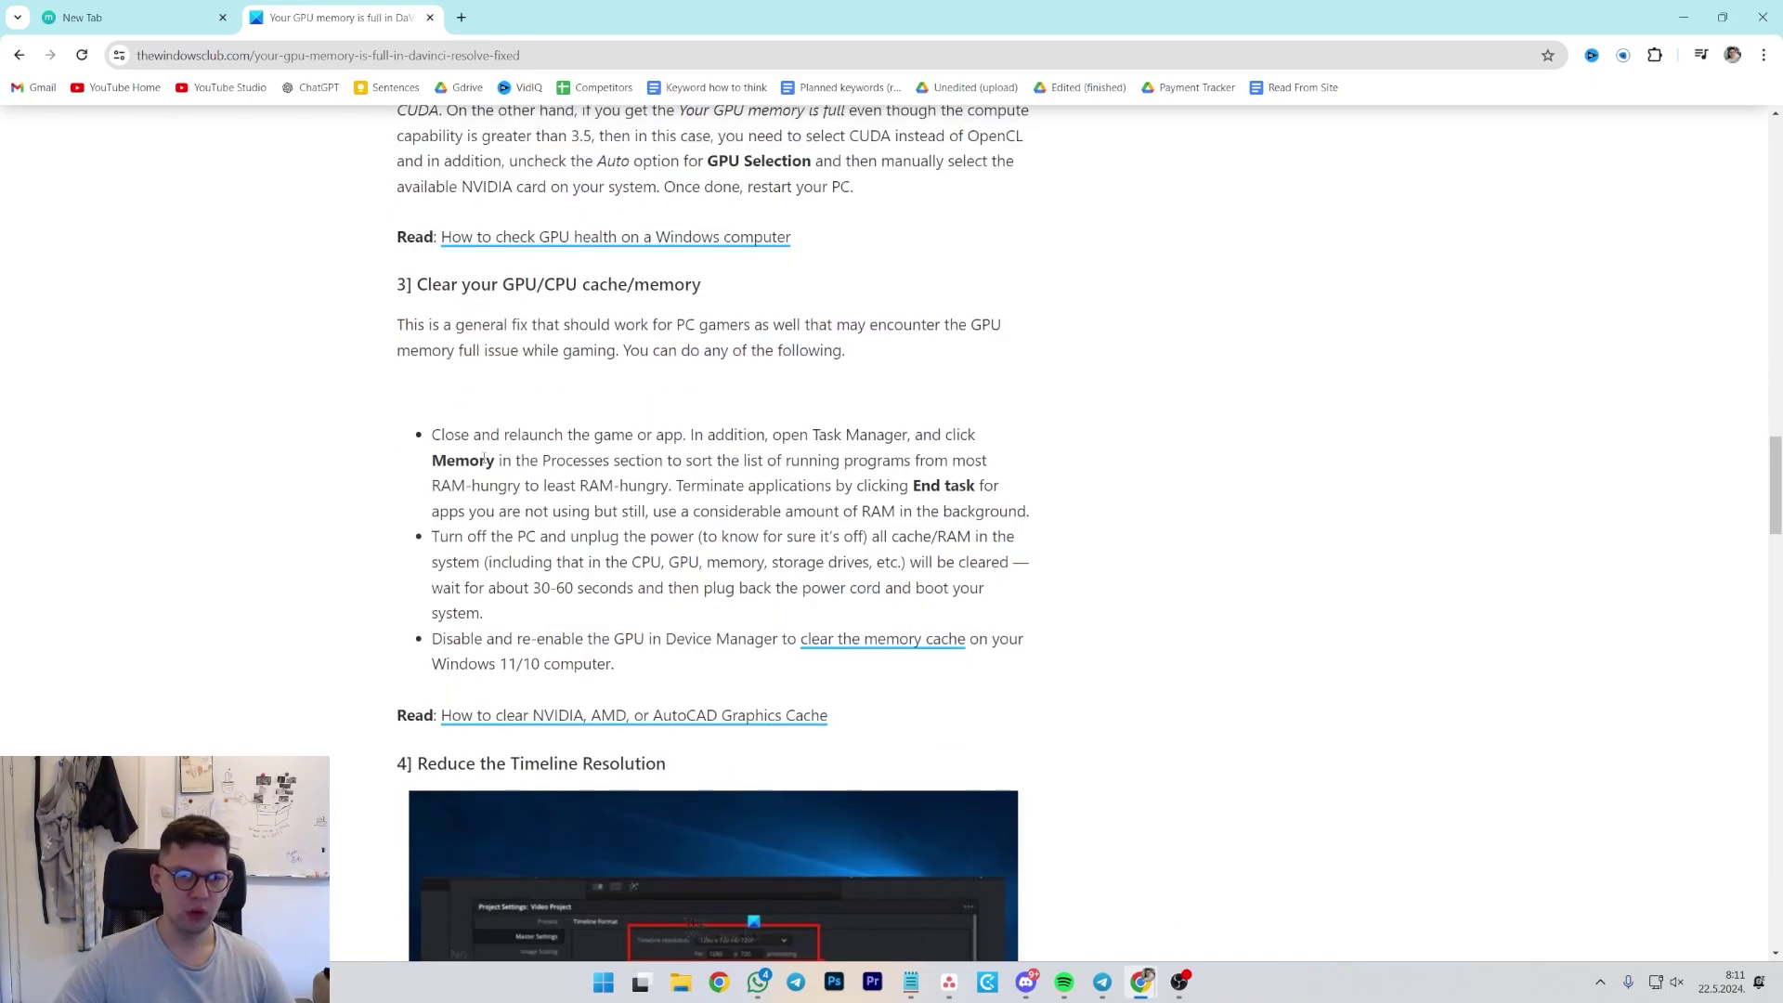
{"action": "left_click_drag", "start_coordinate": [444, 435], "coordinate": [998, 469]}
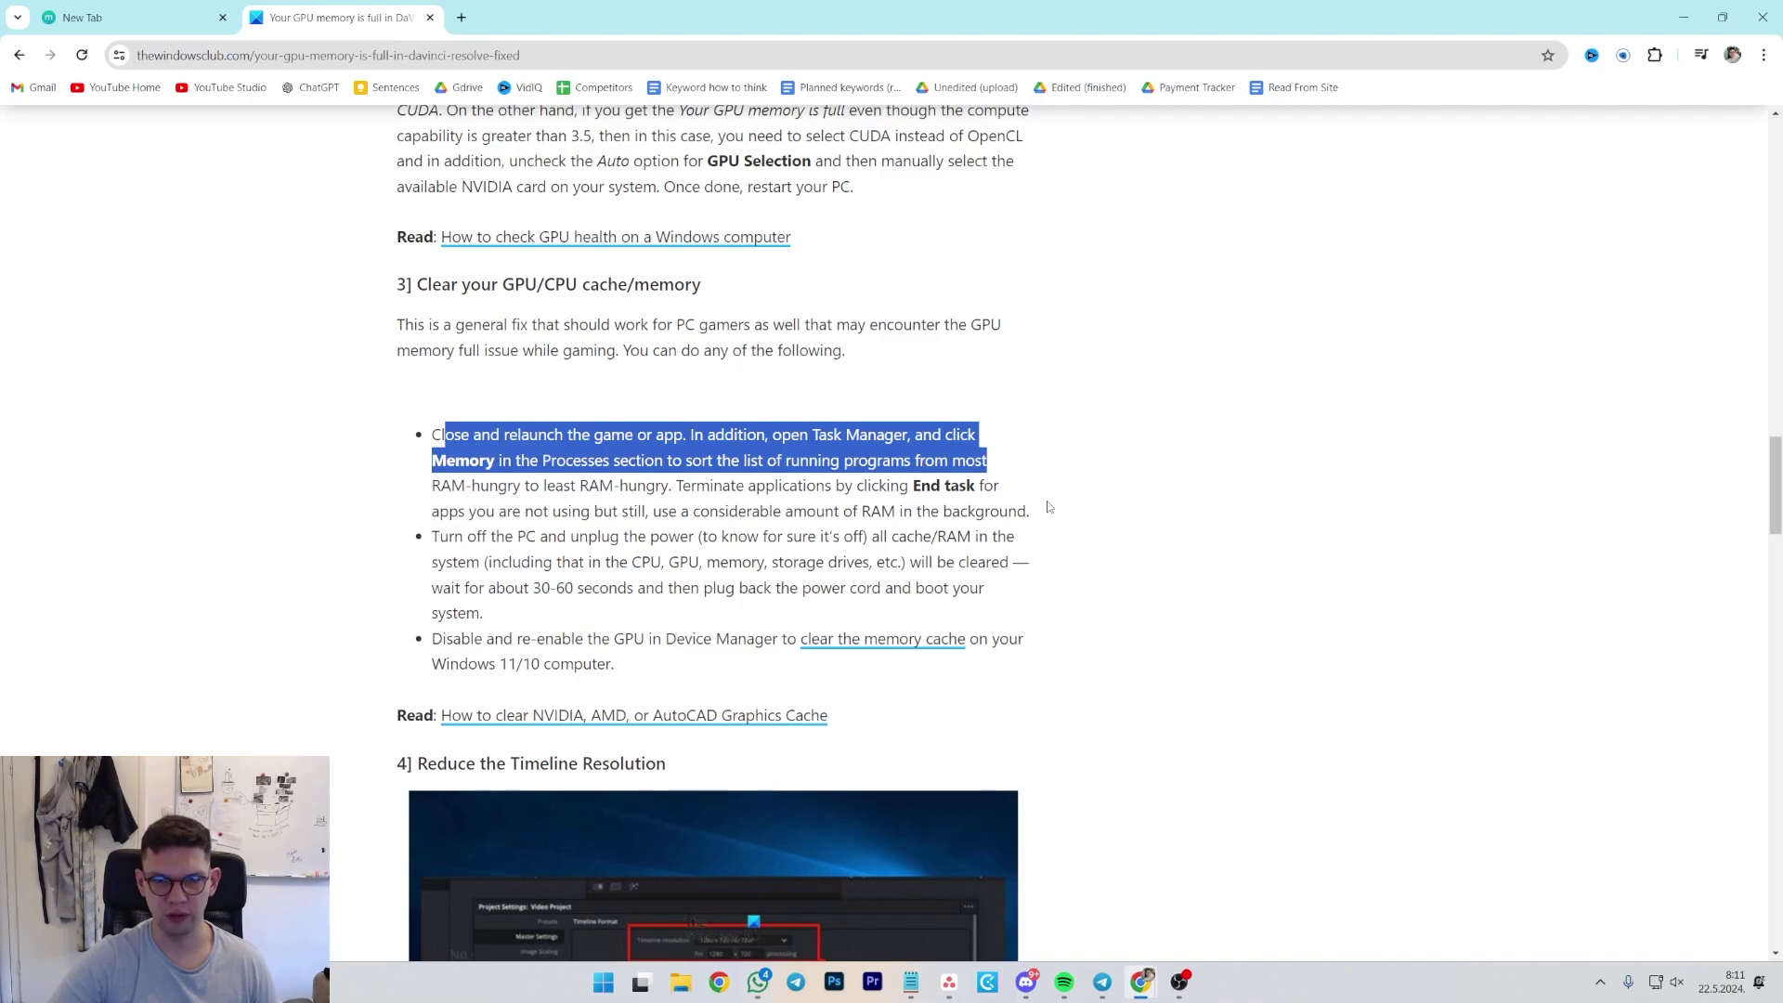
{"action": "left_click", "coordinate": [1050, 505]}
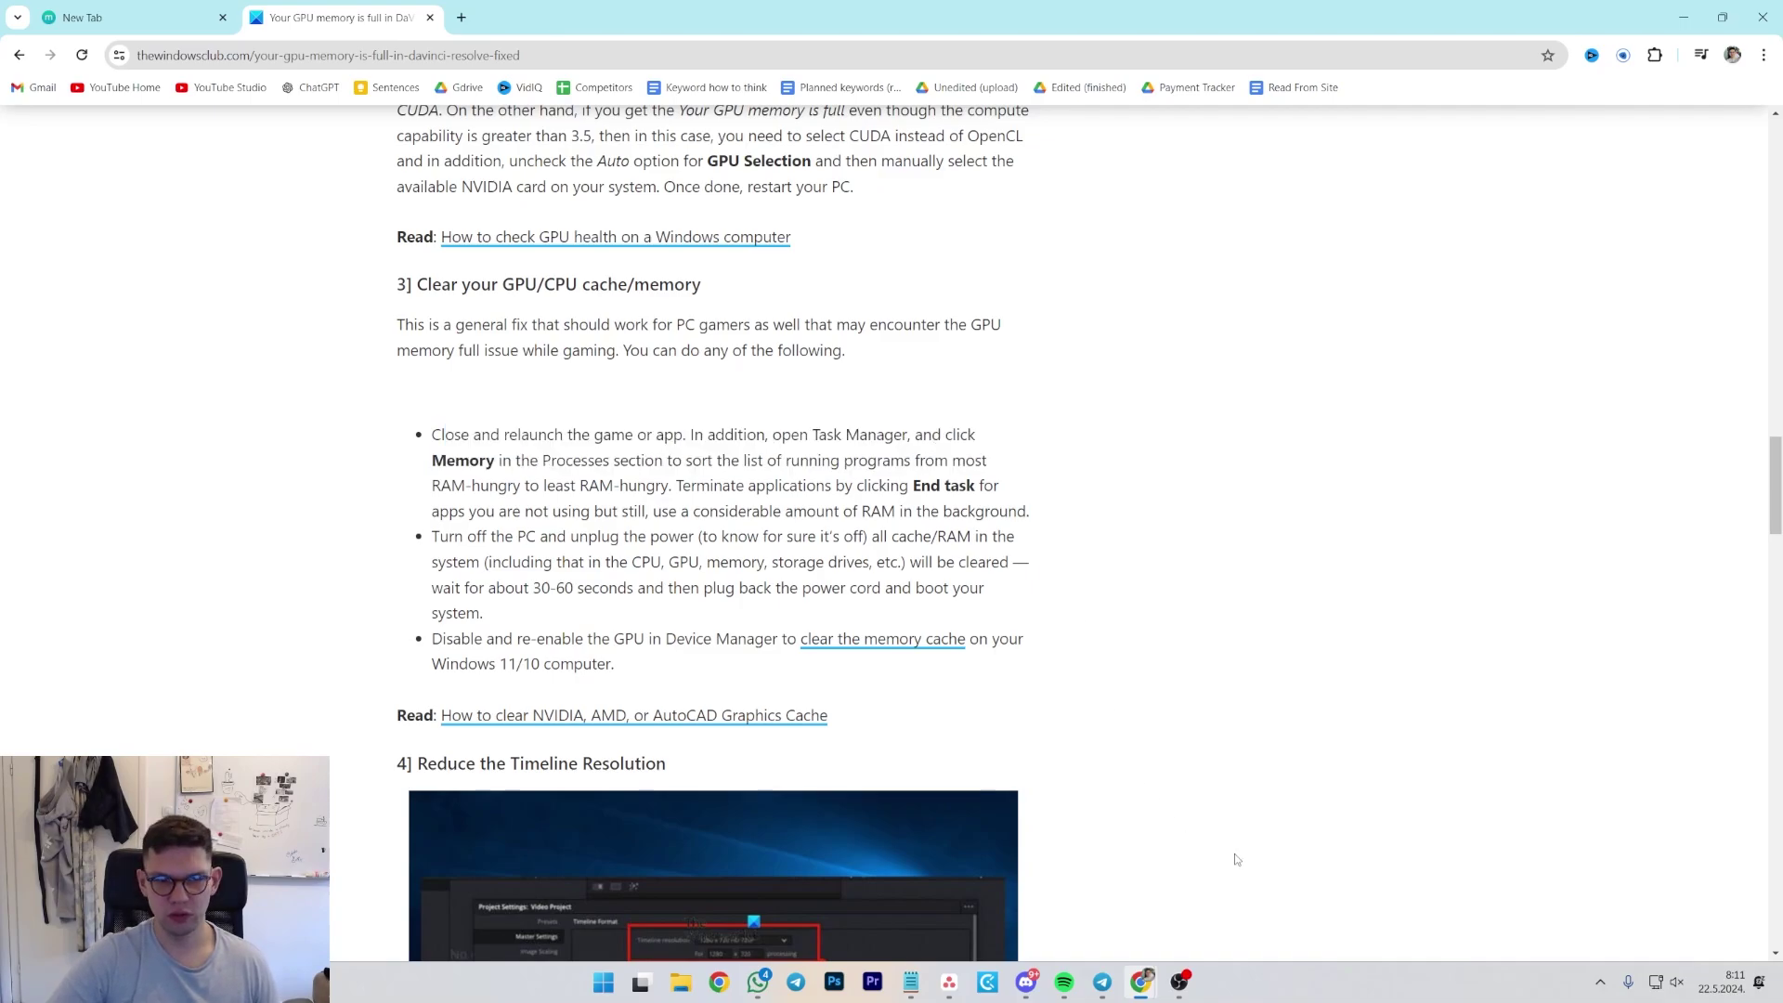
Step: In Task Manager, sort processes by memory, showing Chrome highest at about 3,097 MB
{"action": "right_click", "coordinate": [1321, 986]}
{"action": "left_click", "coordinate": [1378, 921]}
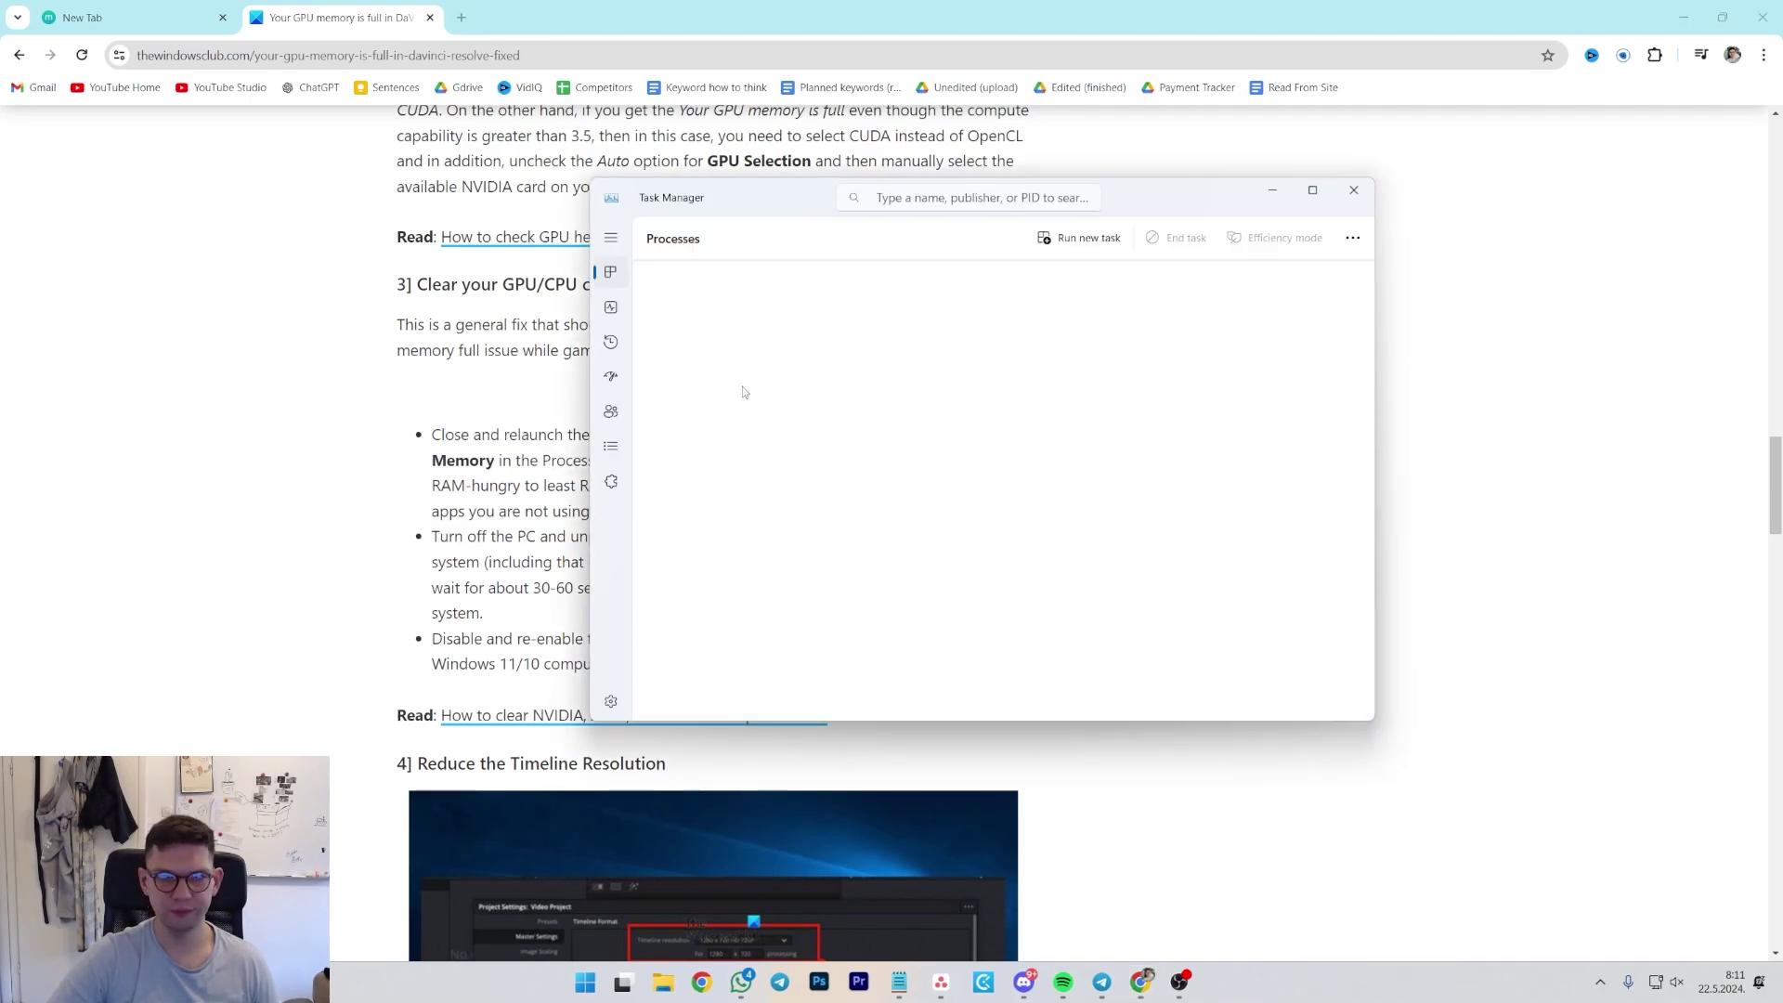
{"action": "left_click", "coordinate": [610, 307]}
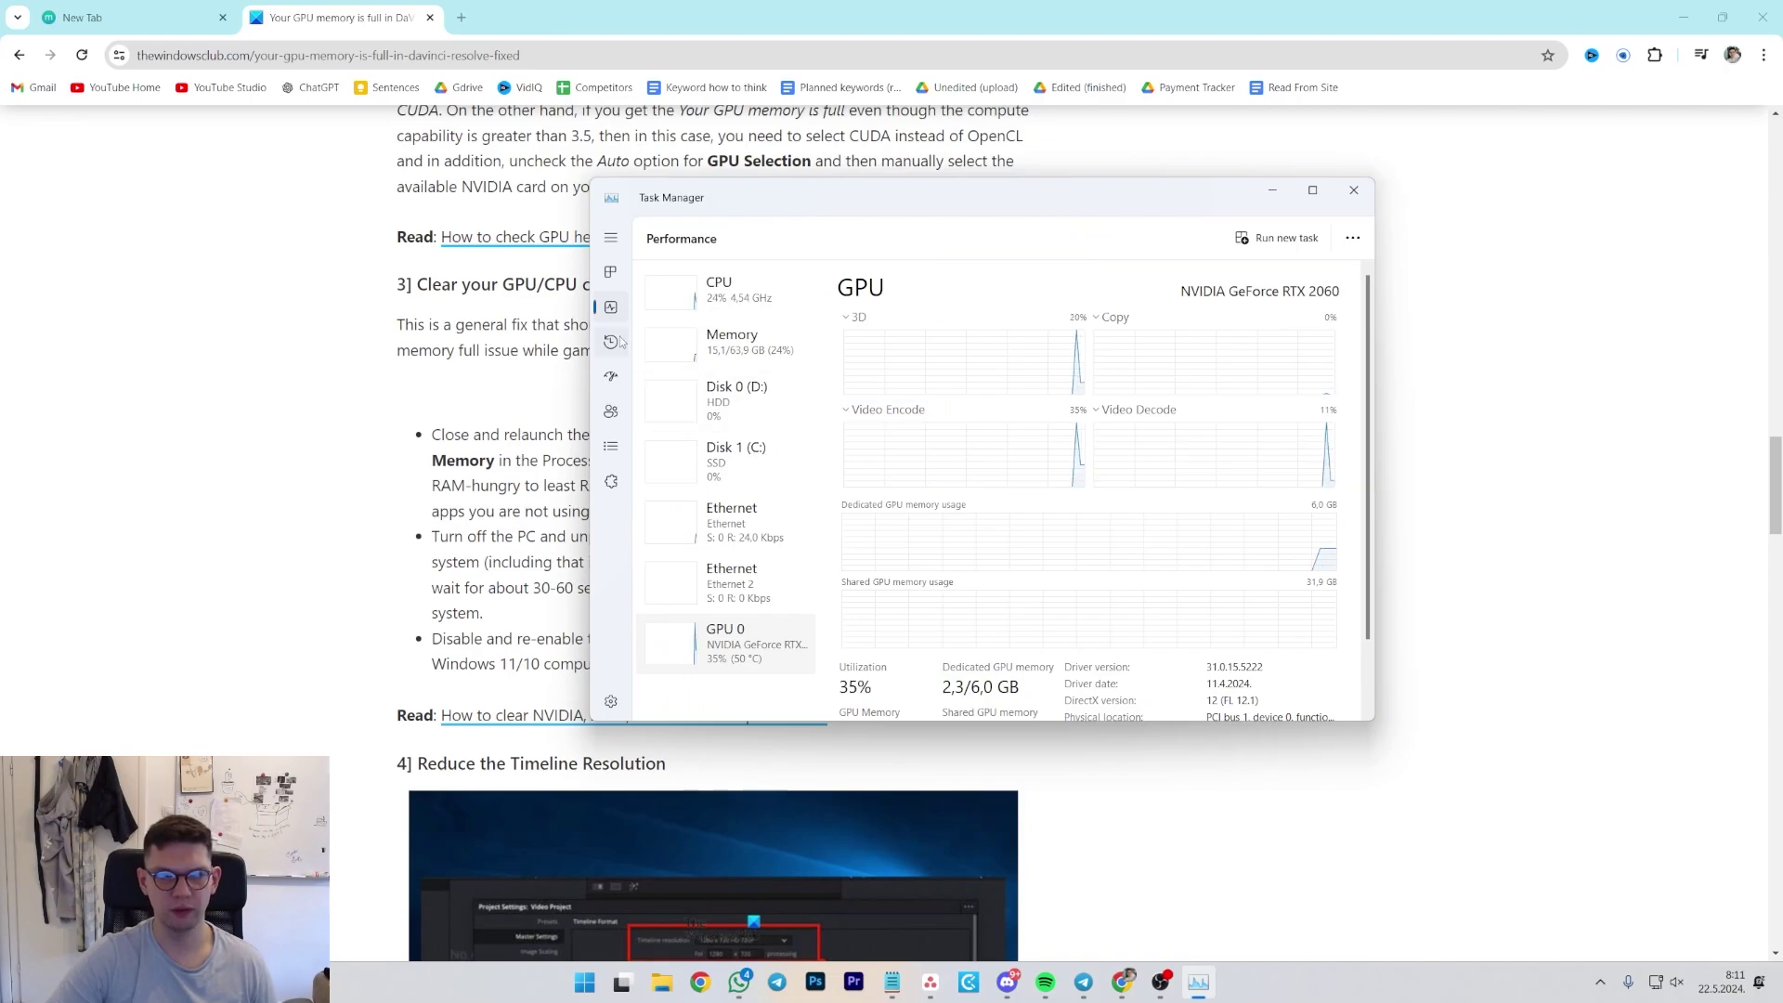
{"action": "left_click", "coordinate": [610, 272]}
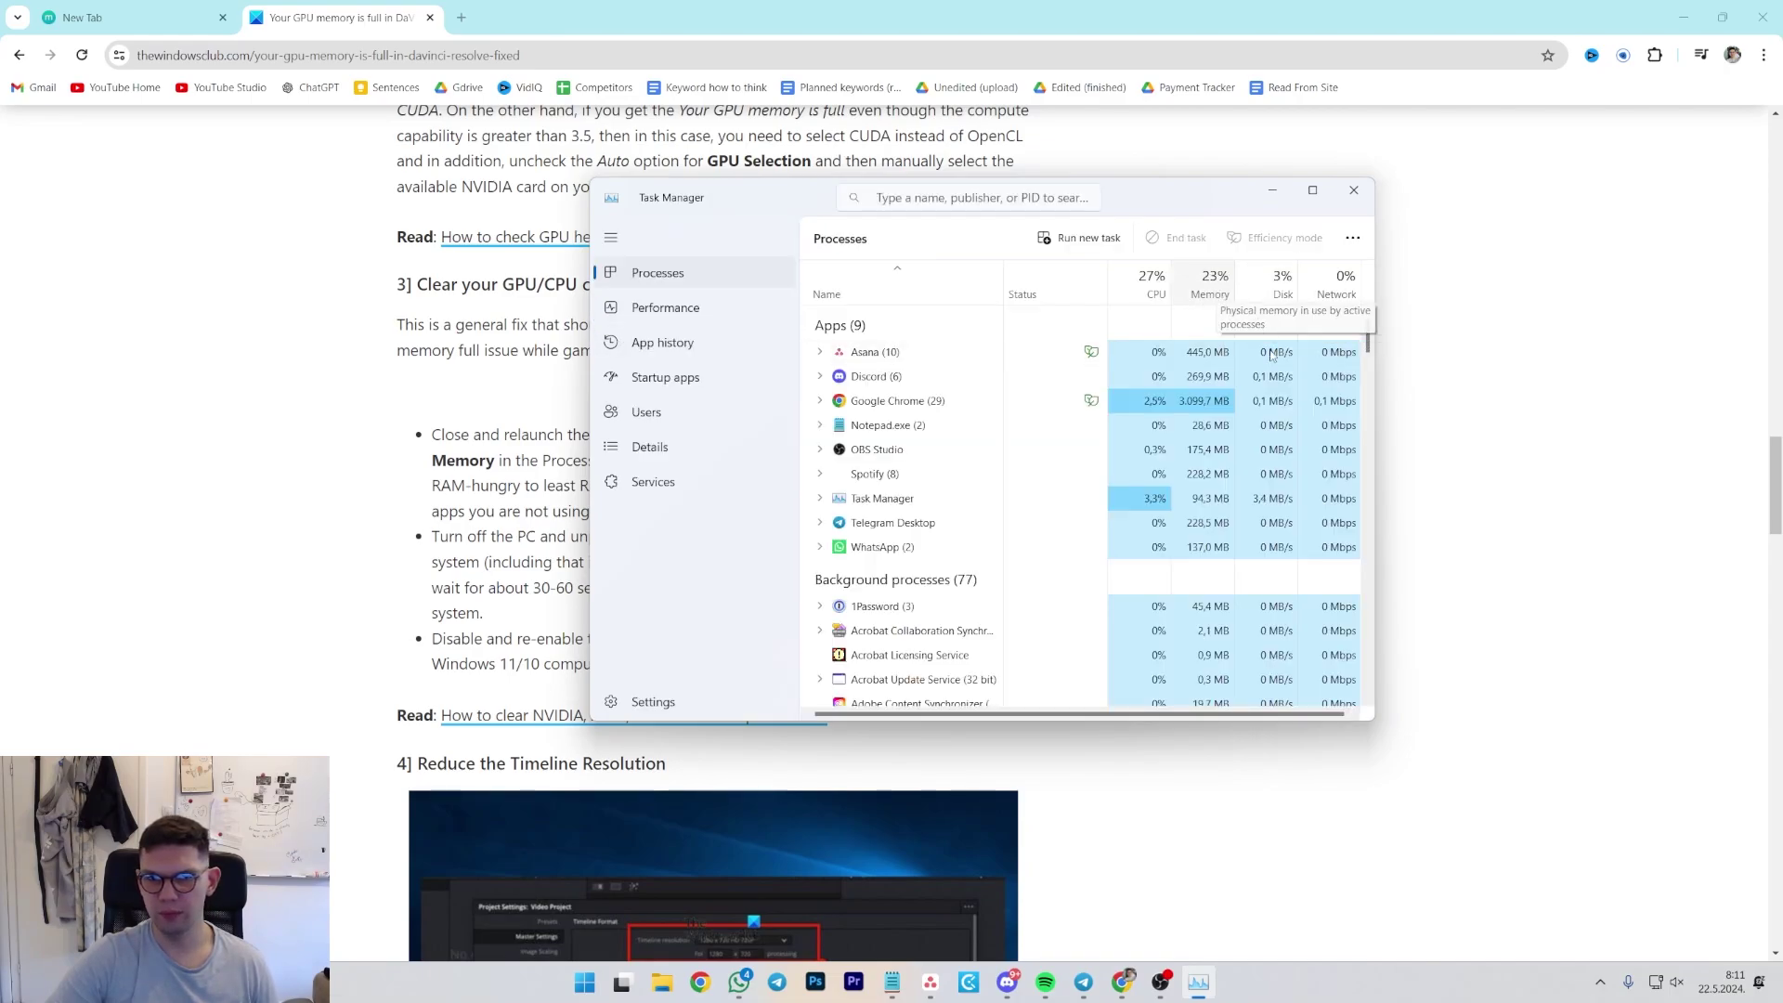
{"action": "left_click", "coordinate": [1203, 287]}
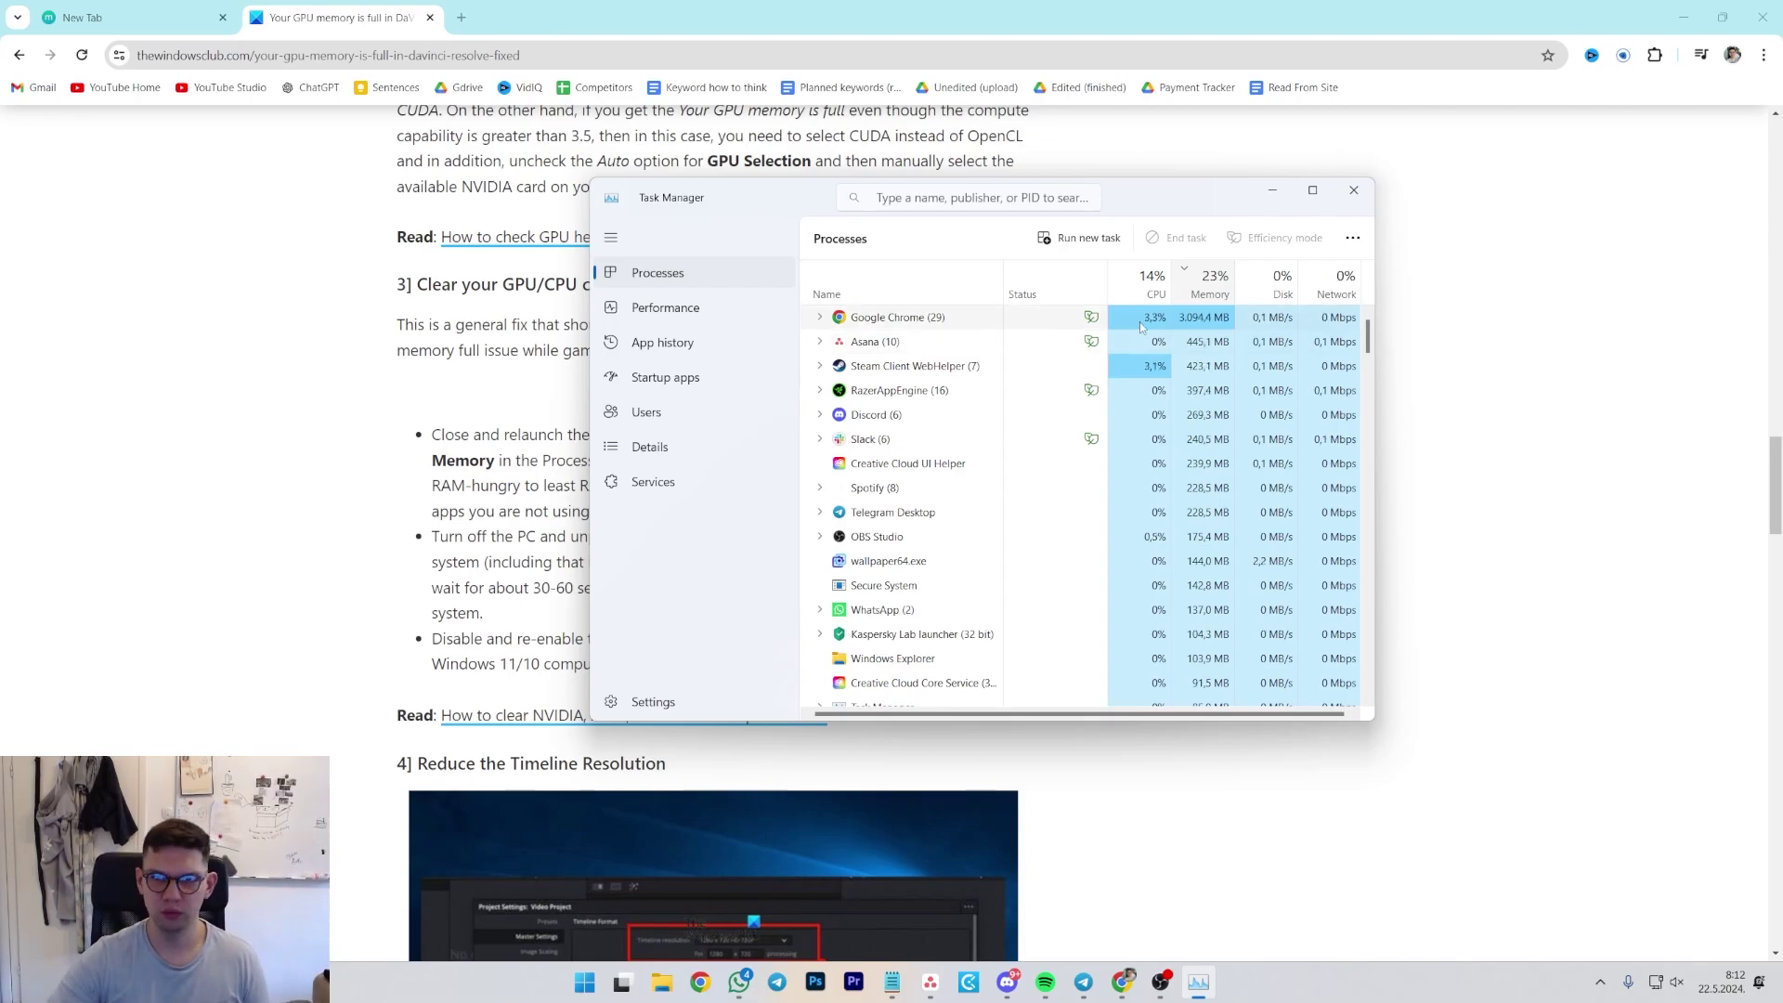
{"action": "right_click", "coordinate": [890, 366]}
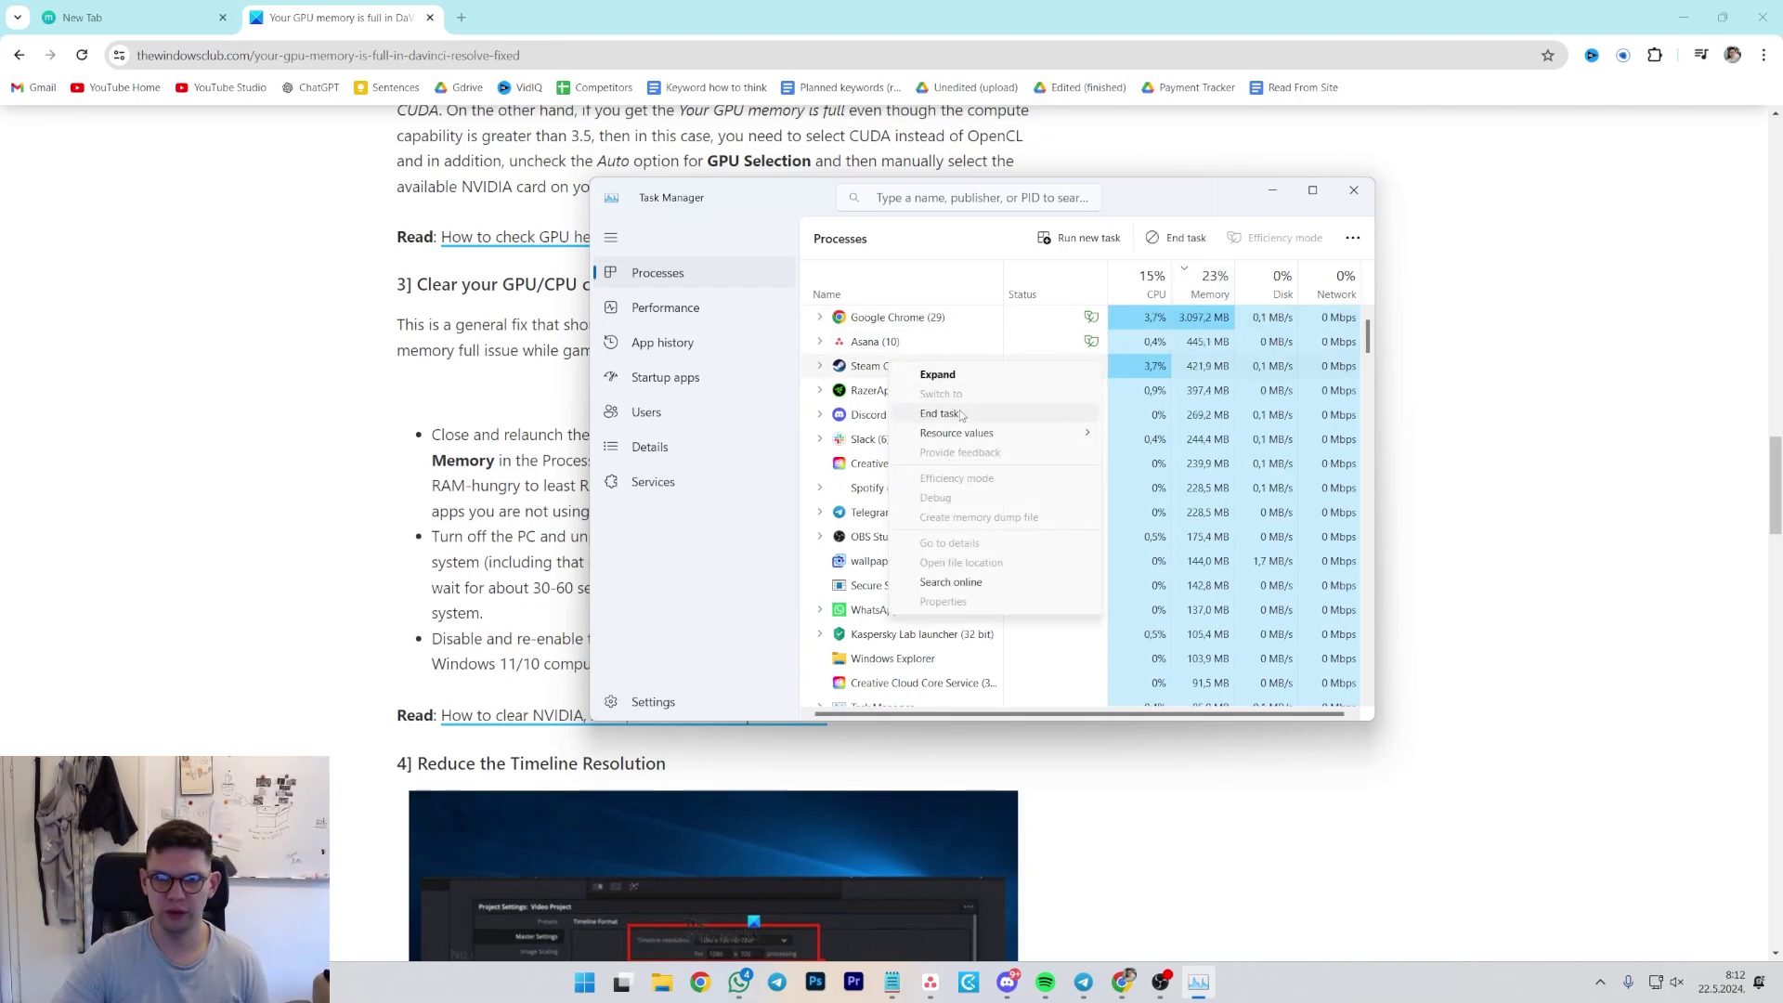
Step: Highlight the tip to power off, unplug and wait 30-60 seconds
{"action": "left_click", "coordinate": [382, 486]}
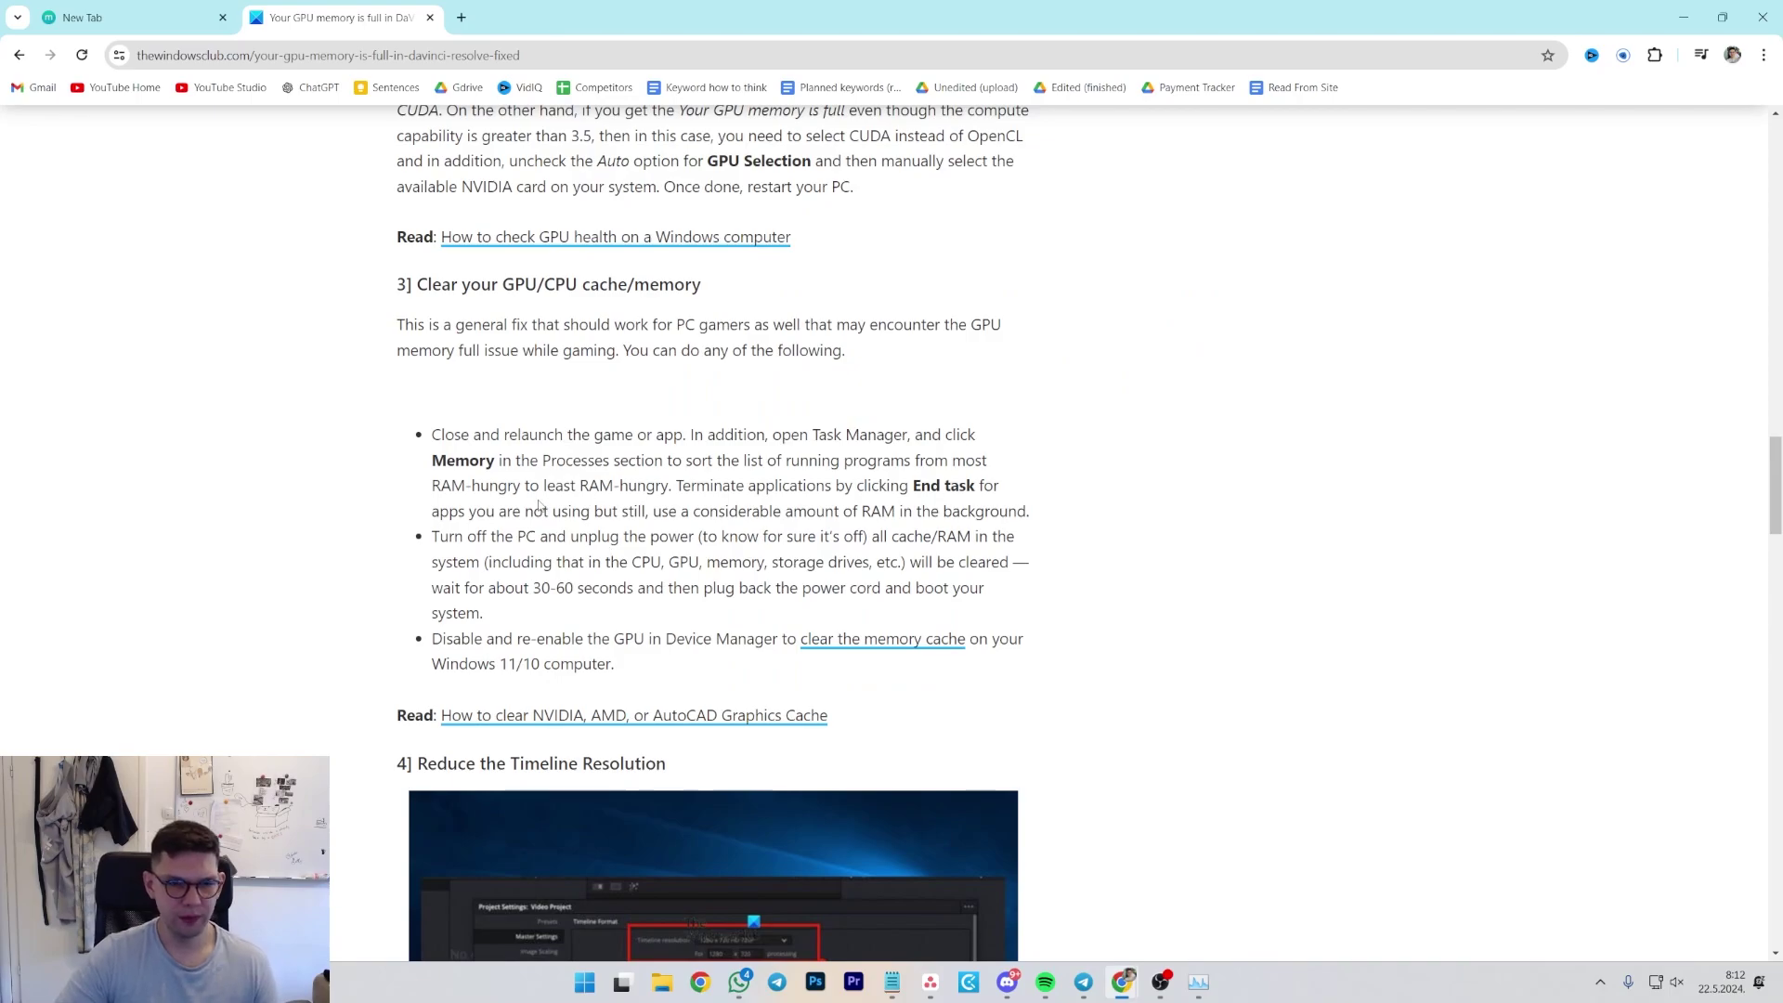
{"action": "left_click_drag", "start_coordinate": [464, 536], "coordinate": [1029, 563]}
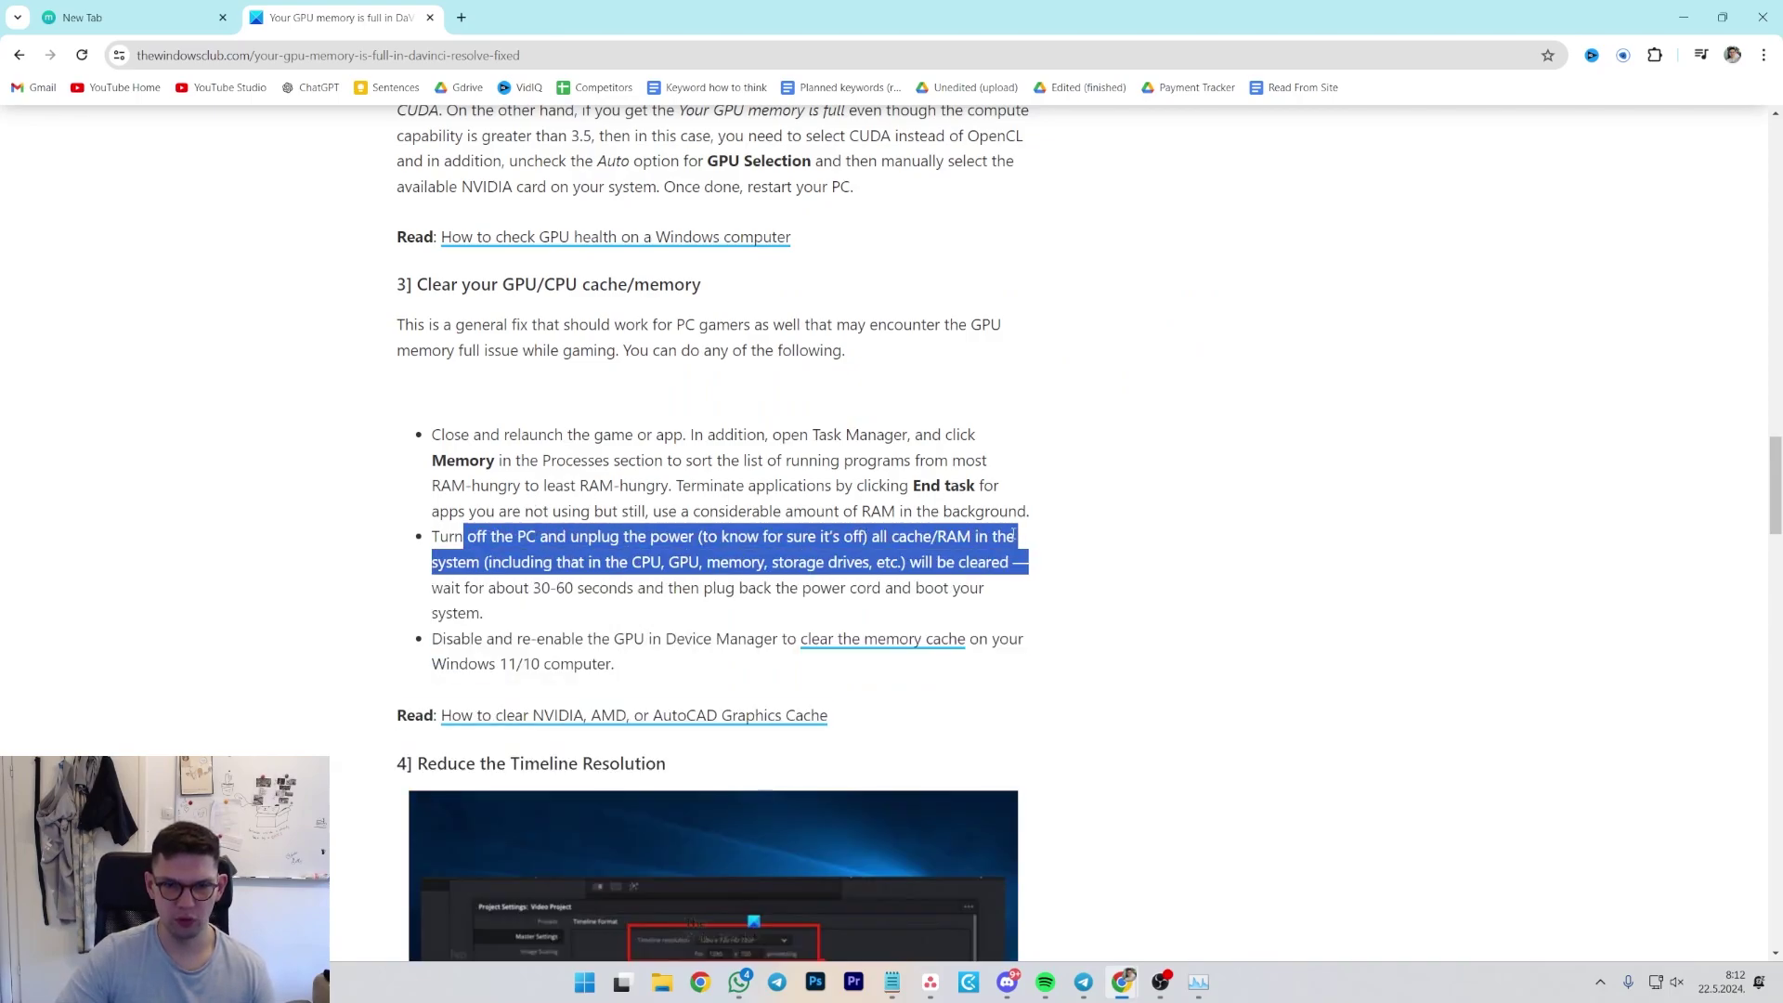
{"action": "left_click", "coordinate": [993, 553]}
{"action": "left_click_drag", "start_coordinate": [432, 588], "coordinate": [518, 614]}
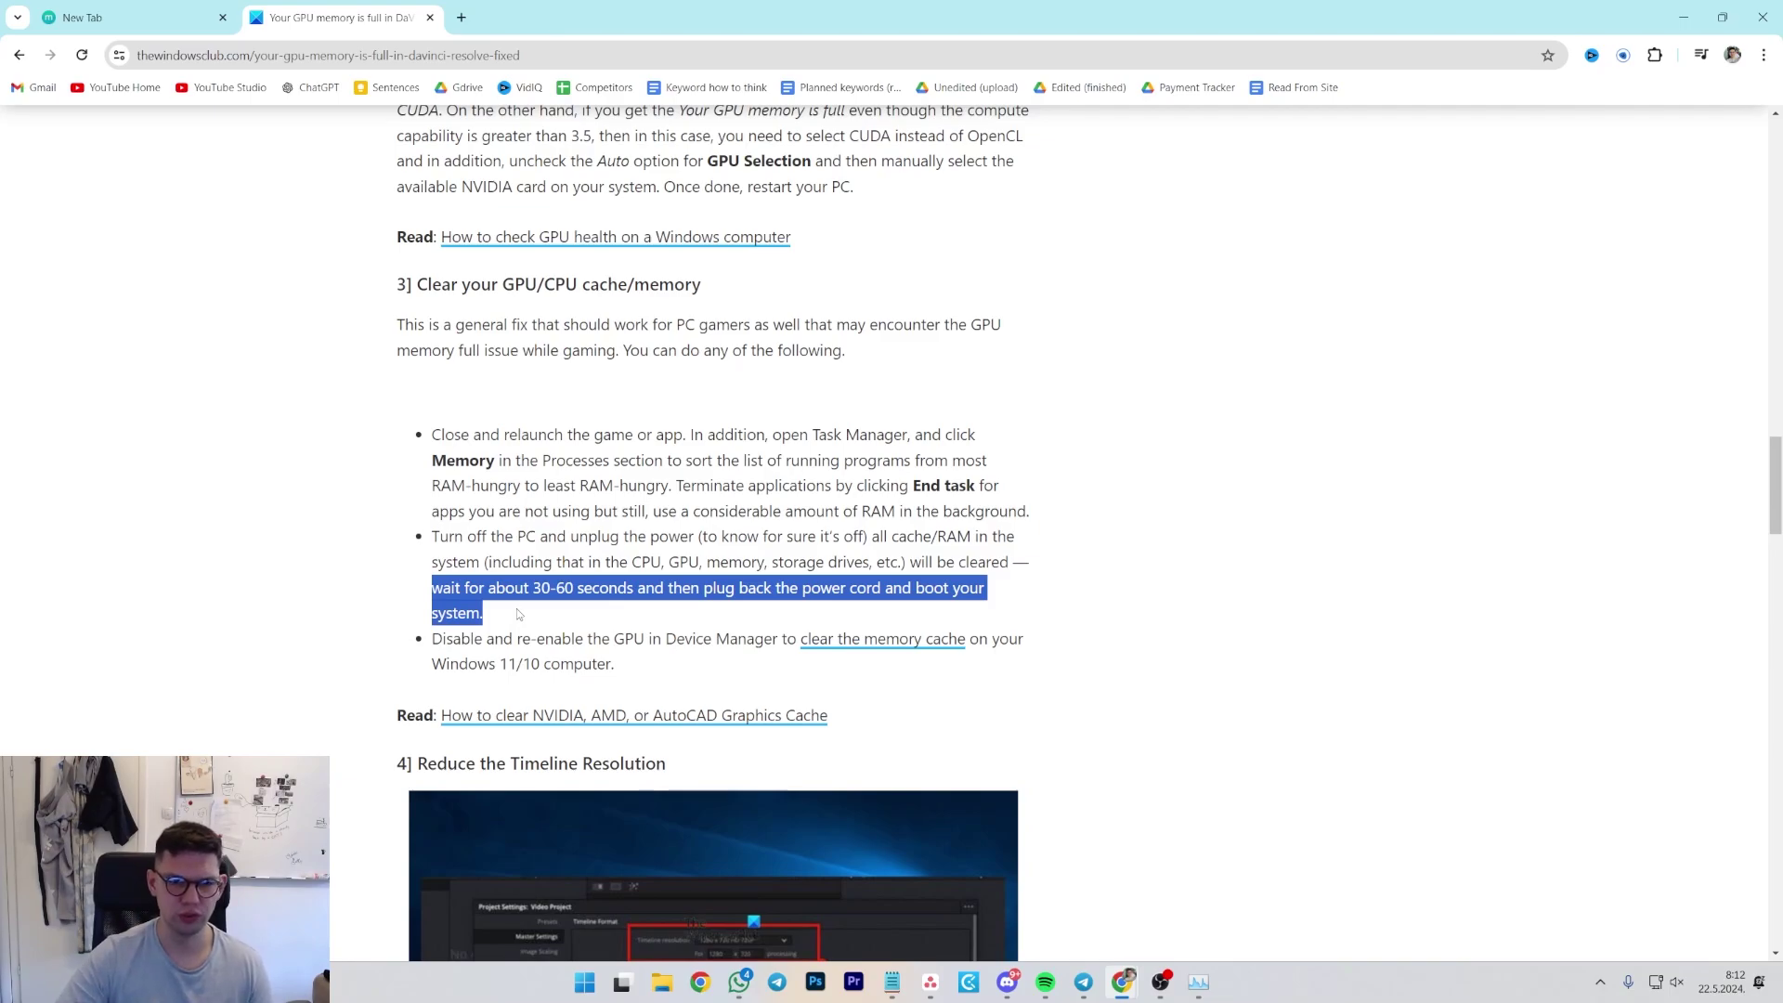
{"action": "scroll", "coordinate": [518, 615], "scroll_direction": "down", "scroll_amount": 1}
{"action": "left_click", "coordinate": [496, 577]}
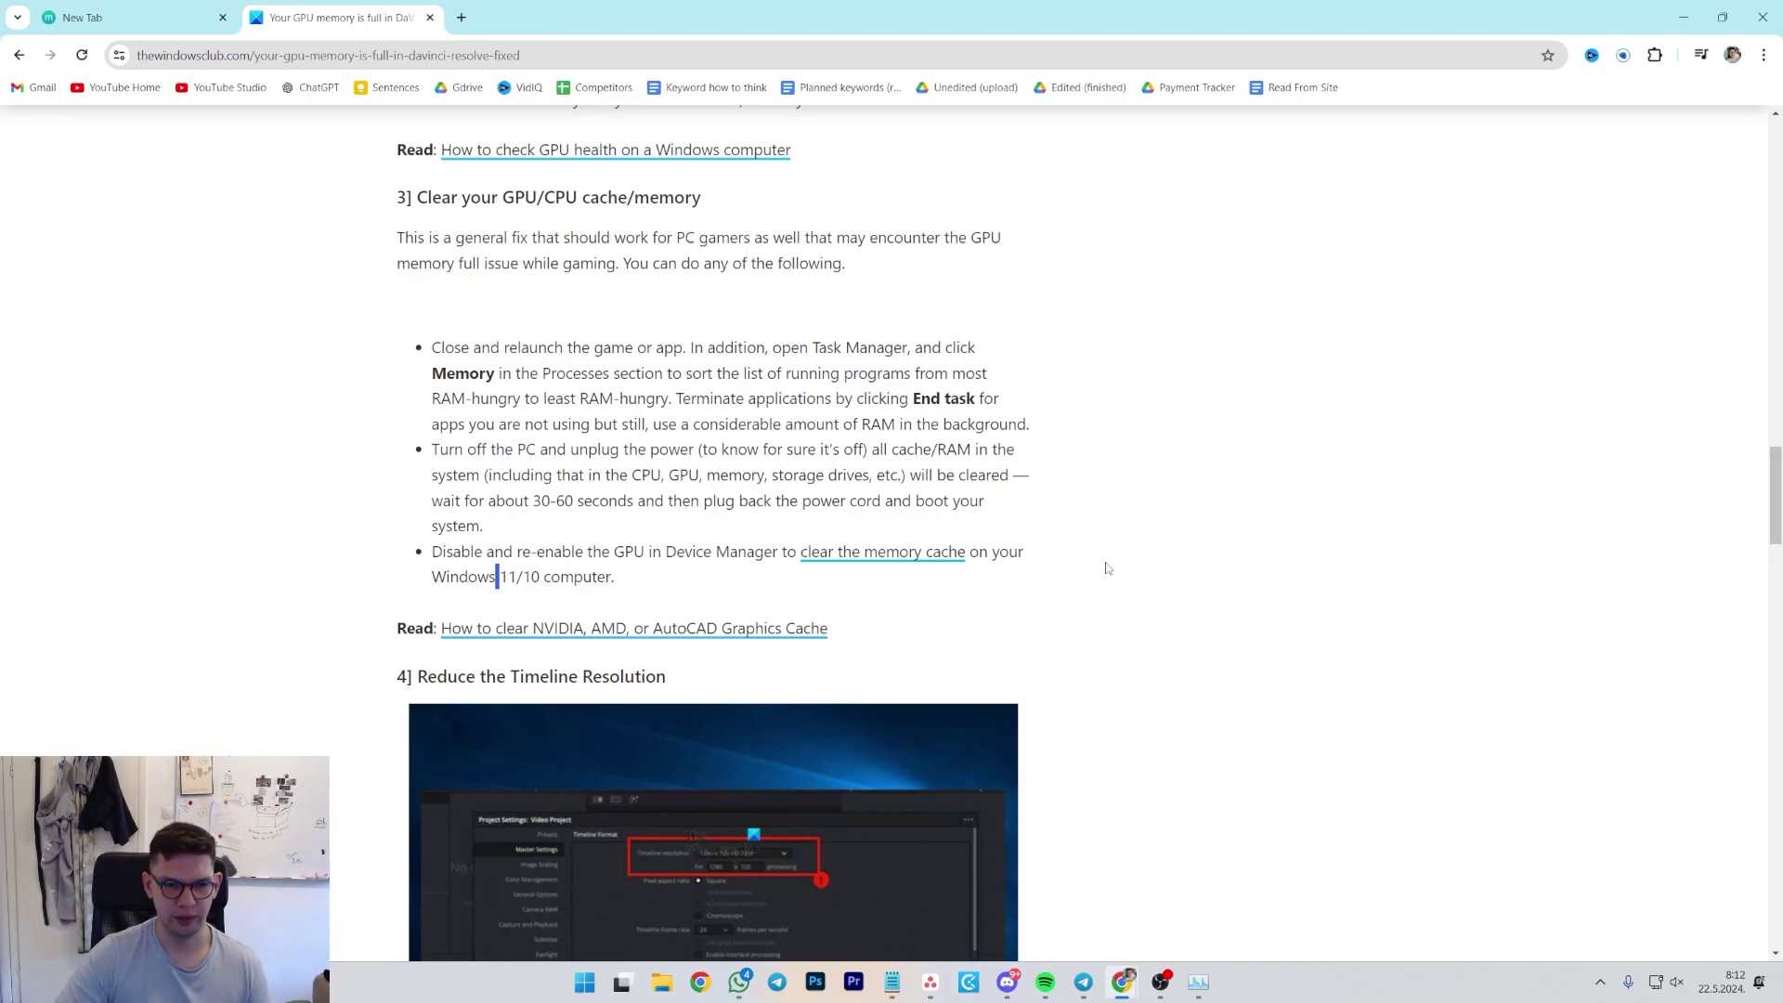
{"action": "scroll", "coordinate": [1151, 552], "scroll_direction": "down", "scroll_amount": 3}
Step: Highlight why timeline settings should be reduced and the step for opening Project Settings
{"action": "left_click_drag", "start_coordinate": [418, 329], "coordinate": [666, 330]}
{"action": "scroll", "coordinate": [543, 554], "scroll_direction": "down", "scroll_amount": 2}
{"action": "scroll", "coordinate": [543, 555], "scroll_direction": "down", "scroll_amount": 1}
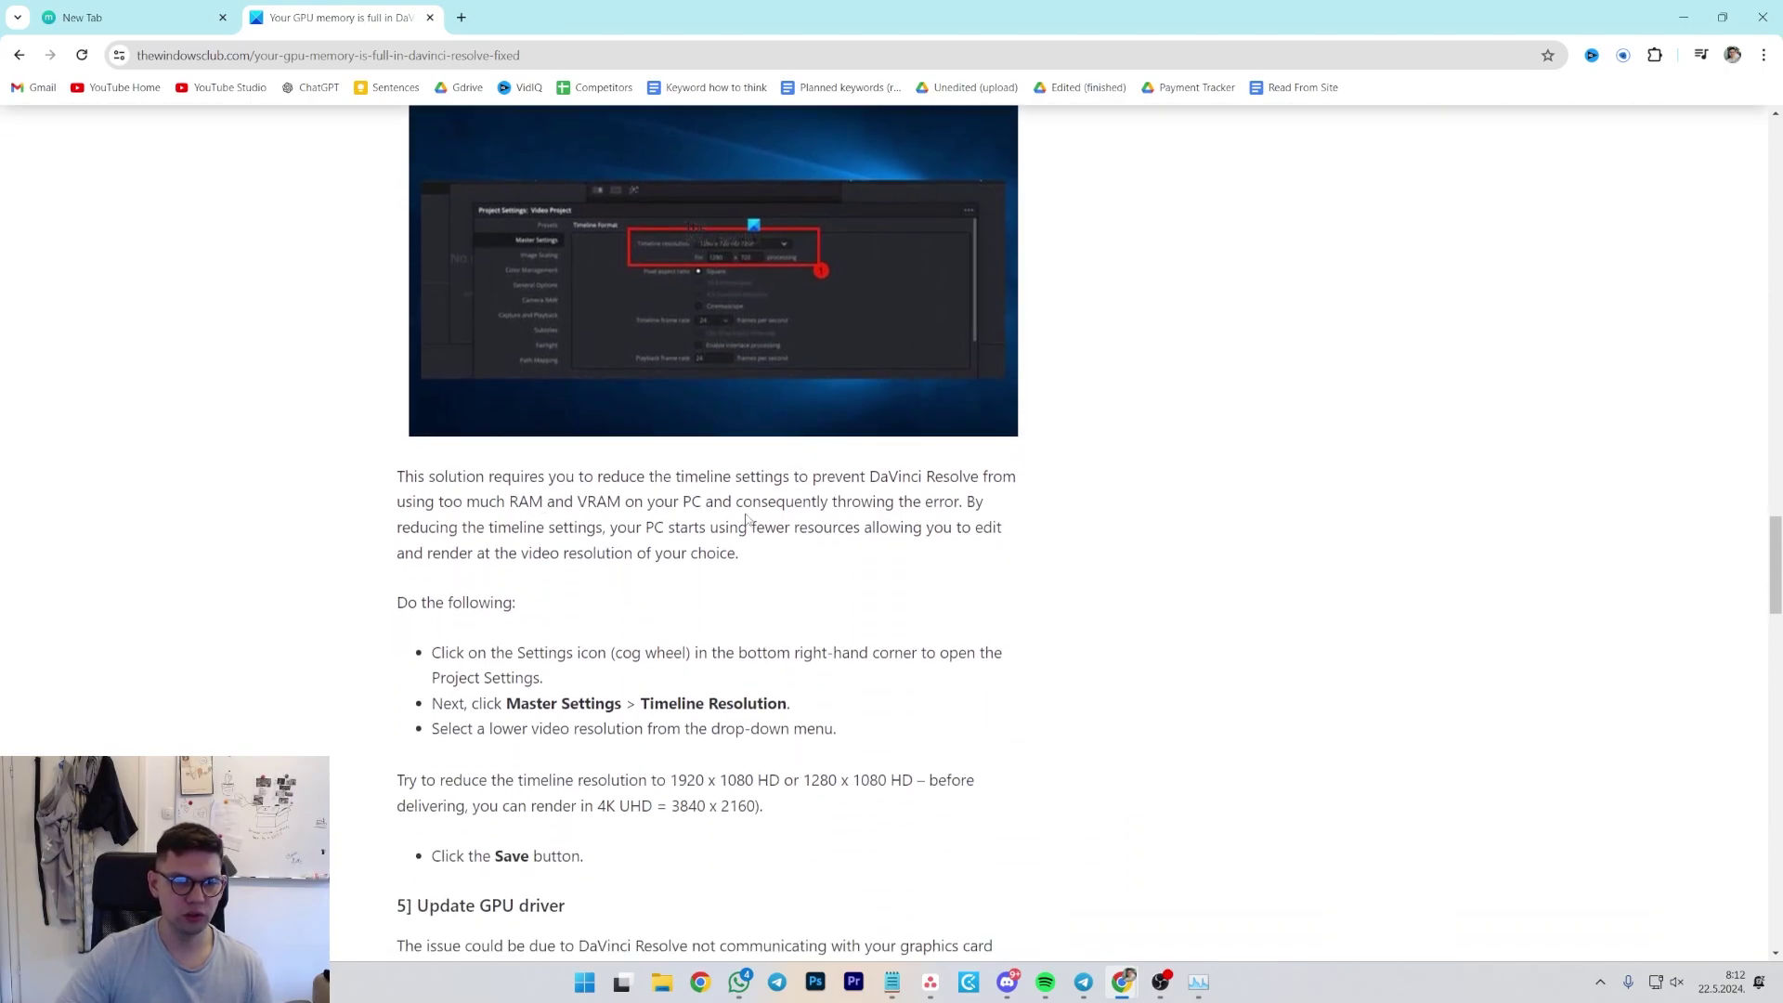
{"action": "left_click_drag", "start_coordinate": [520, 476], "coordinate": [1050, 501]}
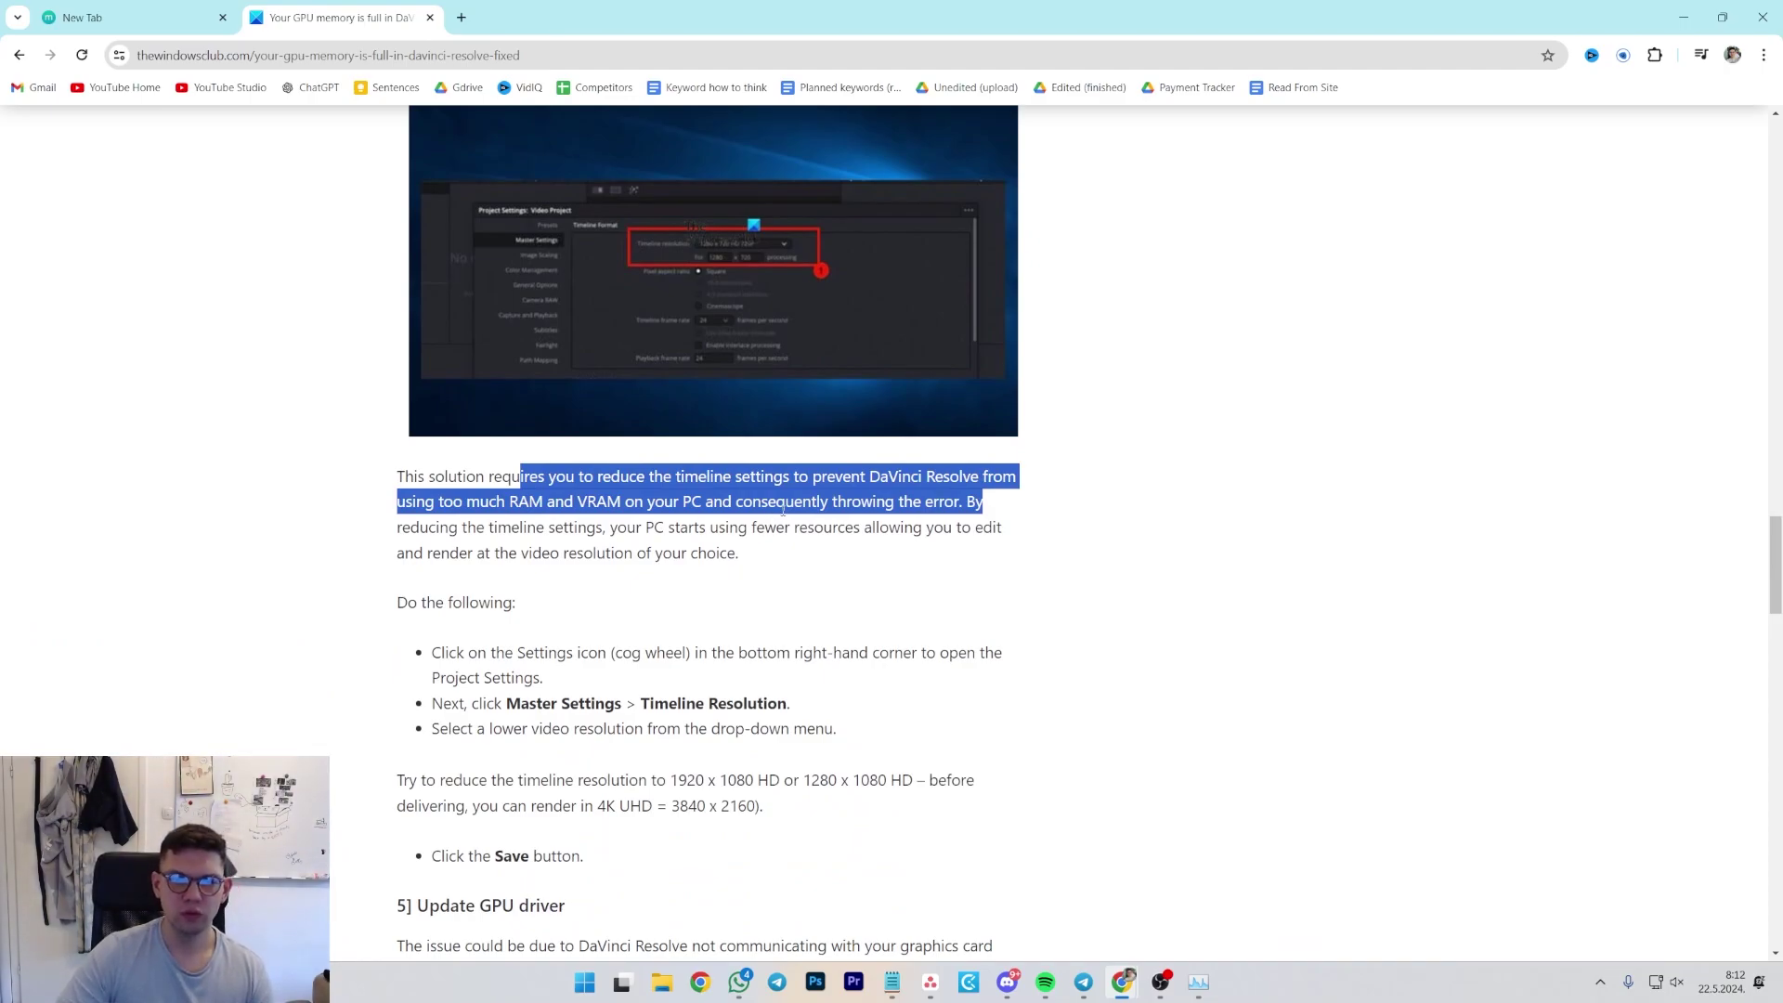
{"action": "scroll", "coordinate": [977, 565], "scroll_direction": "down", "scroll_amount": 1}
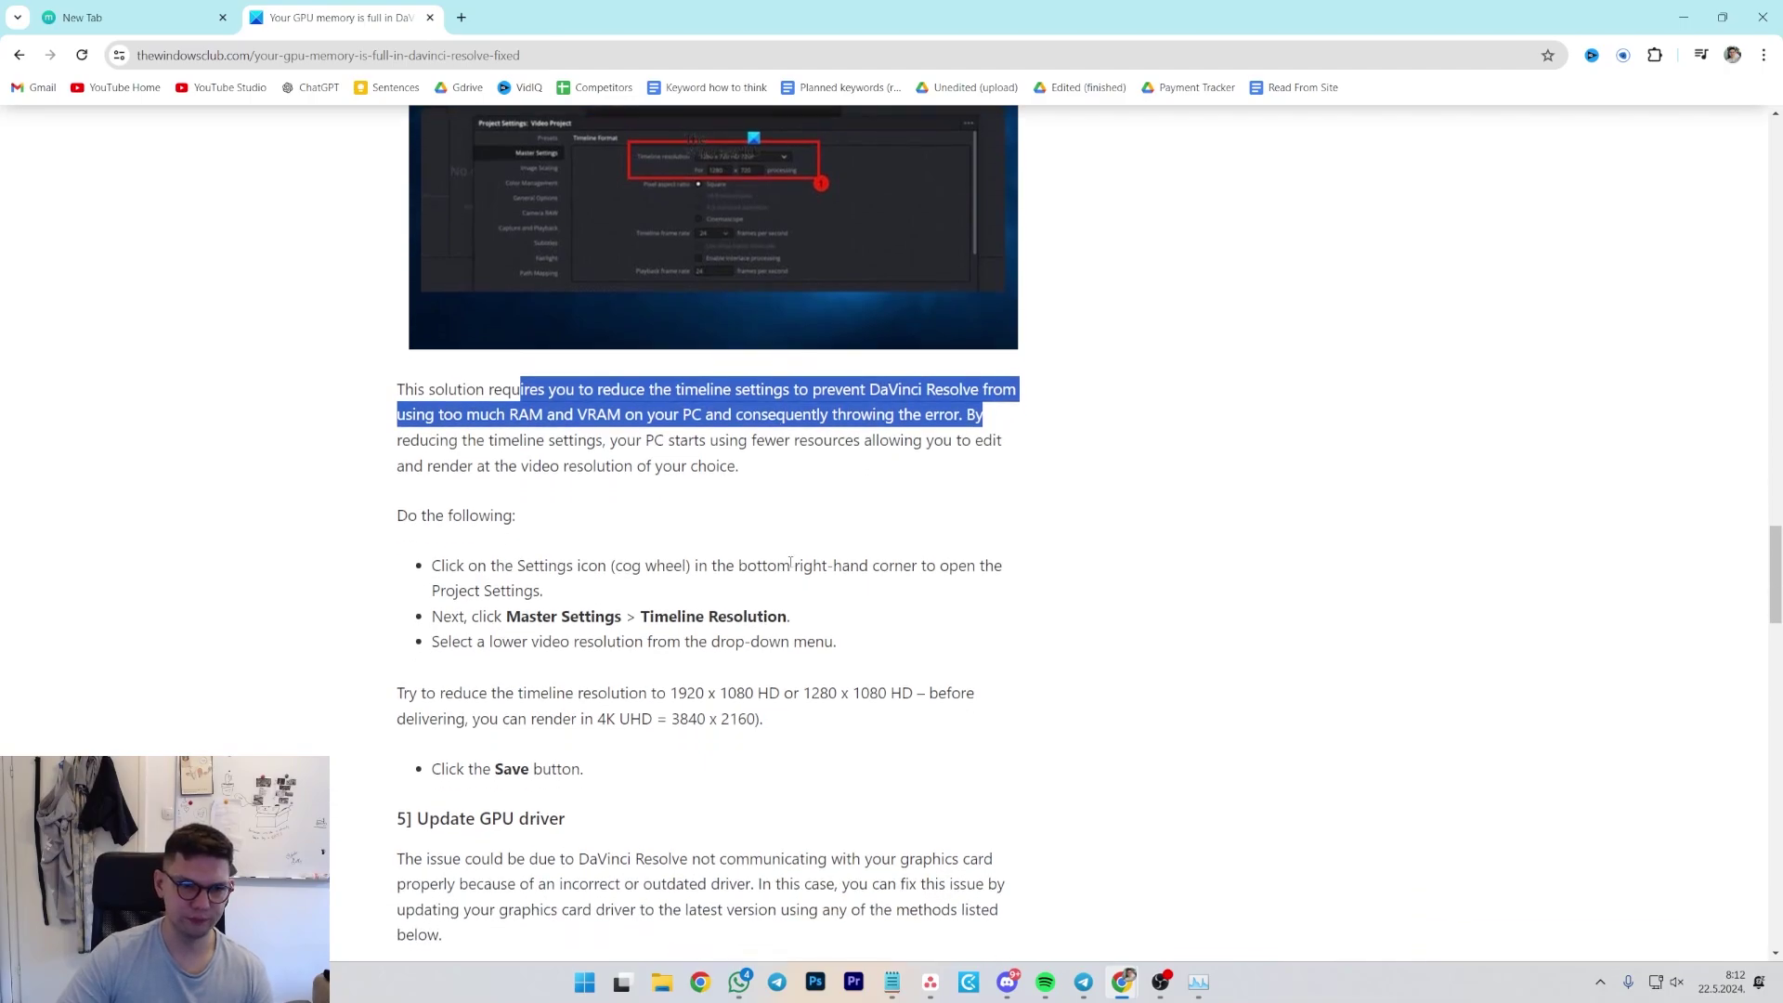
{"action": "left_click_drag", "start_coordinate": [457, 565], "coordinate": [743, 588]}
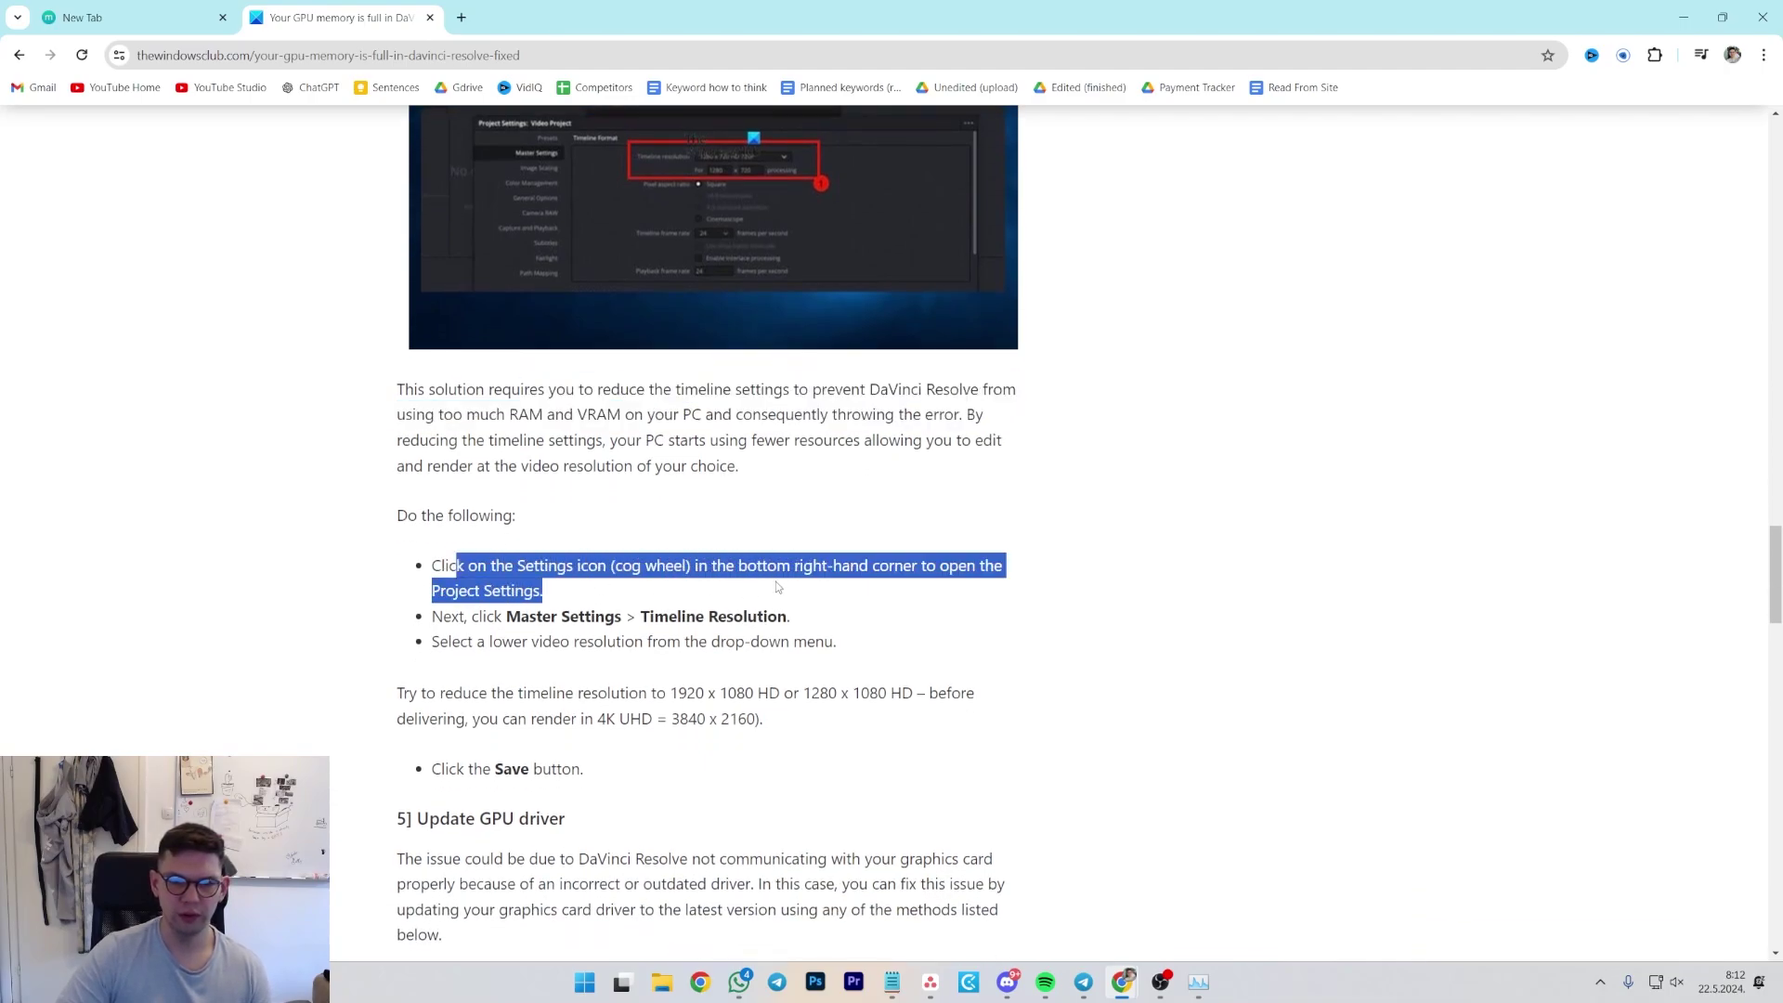
{"action": "scroll", "coordinate": [1050, 598], "scroll_direction": "up", "scroll_amount": 1}
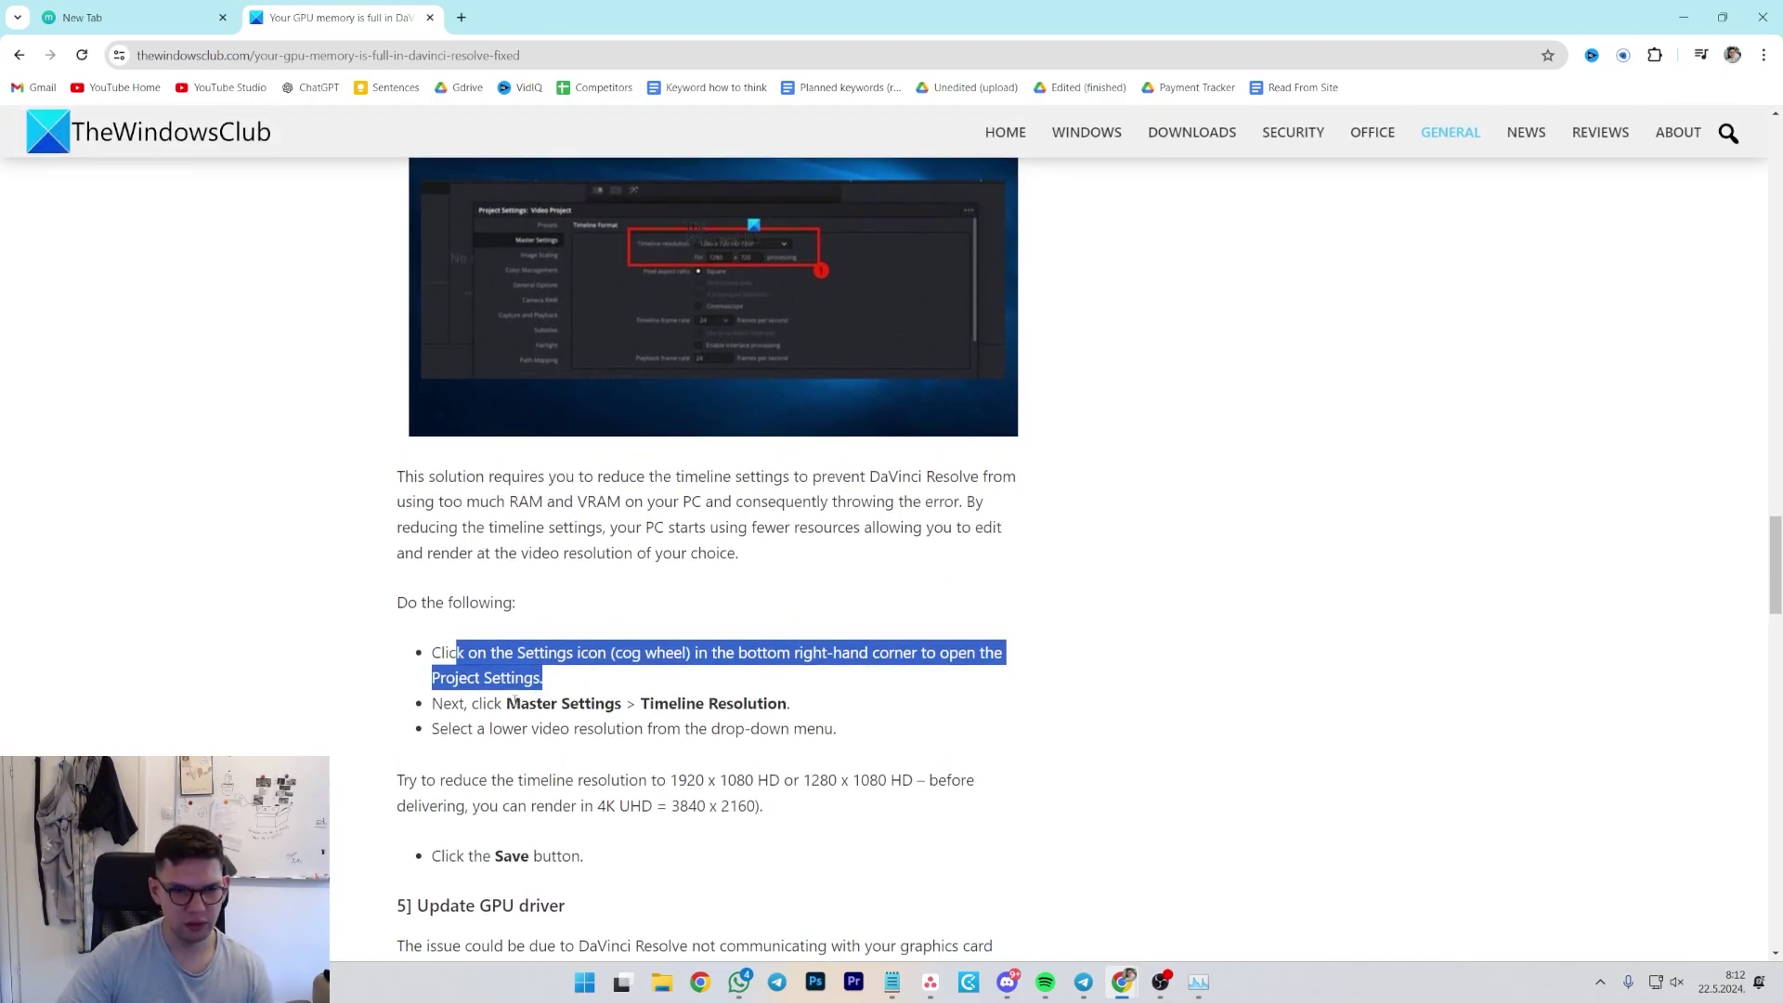
{"action": "left_click_drag", "start_coordinate": [509, 703], "coordinate": [868, 682]}
Step: Highlight the lower-resolution step, the 1920 x 1080 HD advice and the 4K UHD rendering note
{"action": "scroll", "coordinate": [896, 661], "scroll_direction": "down", "scroll_amount": 2}
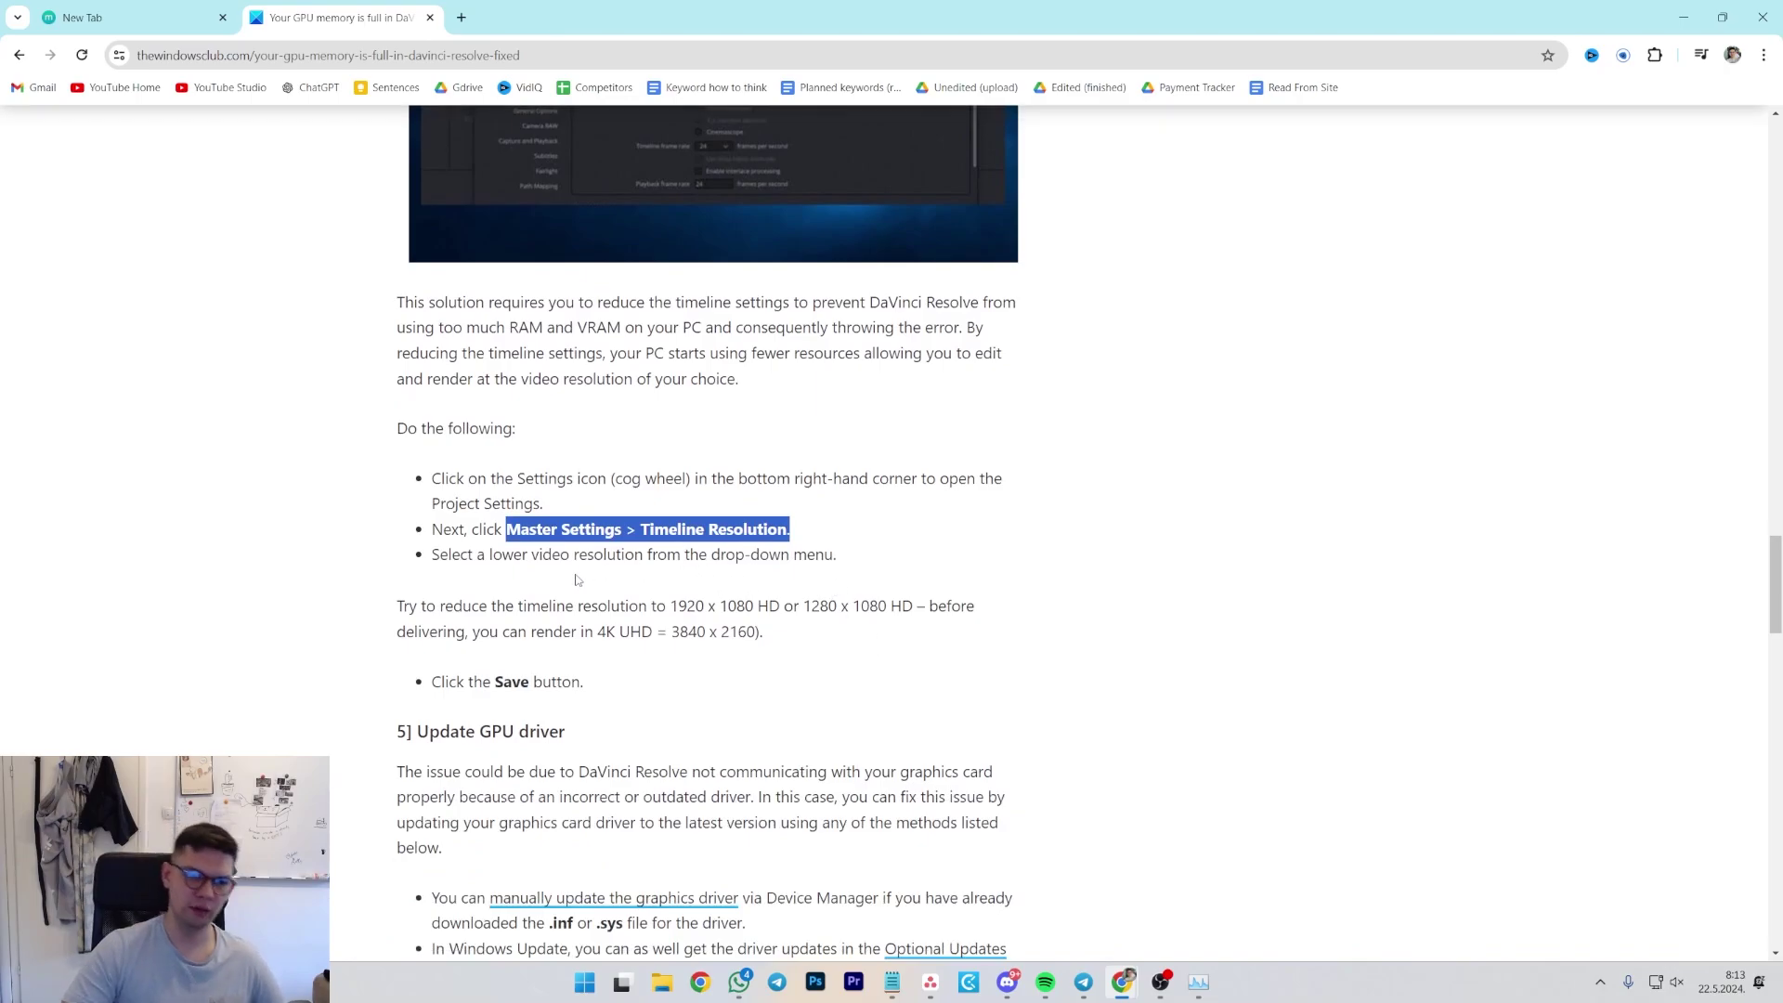
{"action": "left_click_drag", "start_coordinate": [573, 555], "coordinate": [916, 557]}
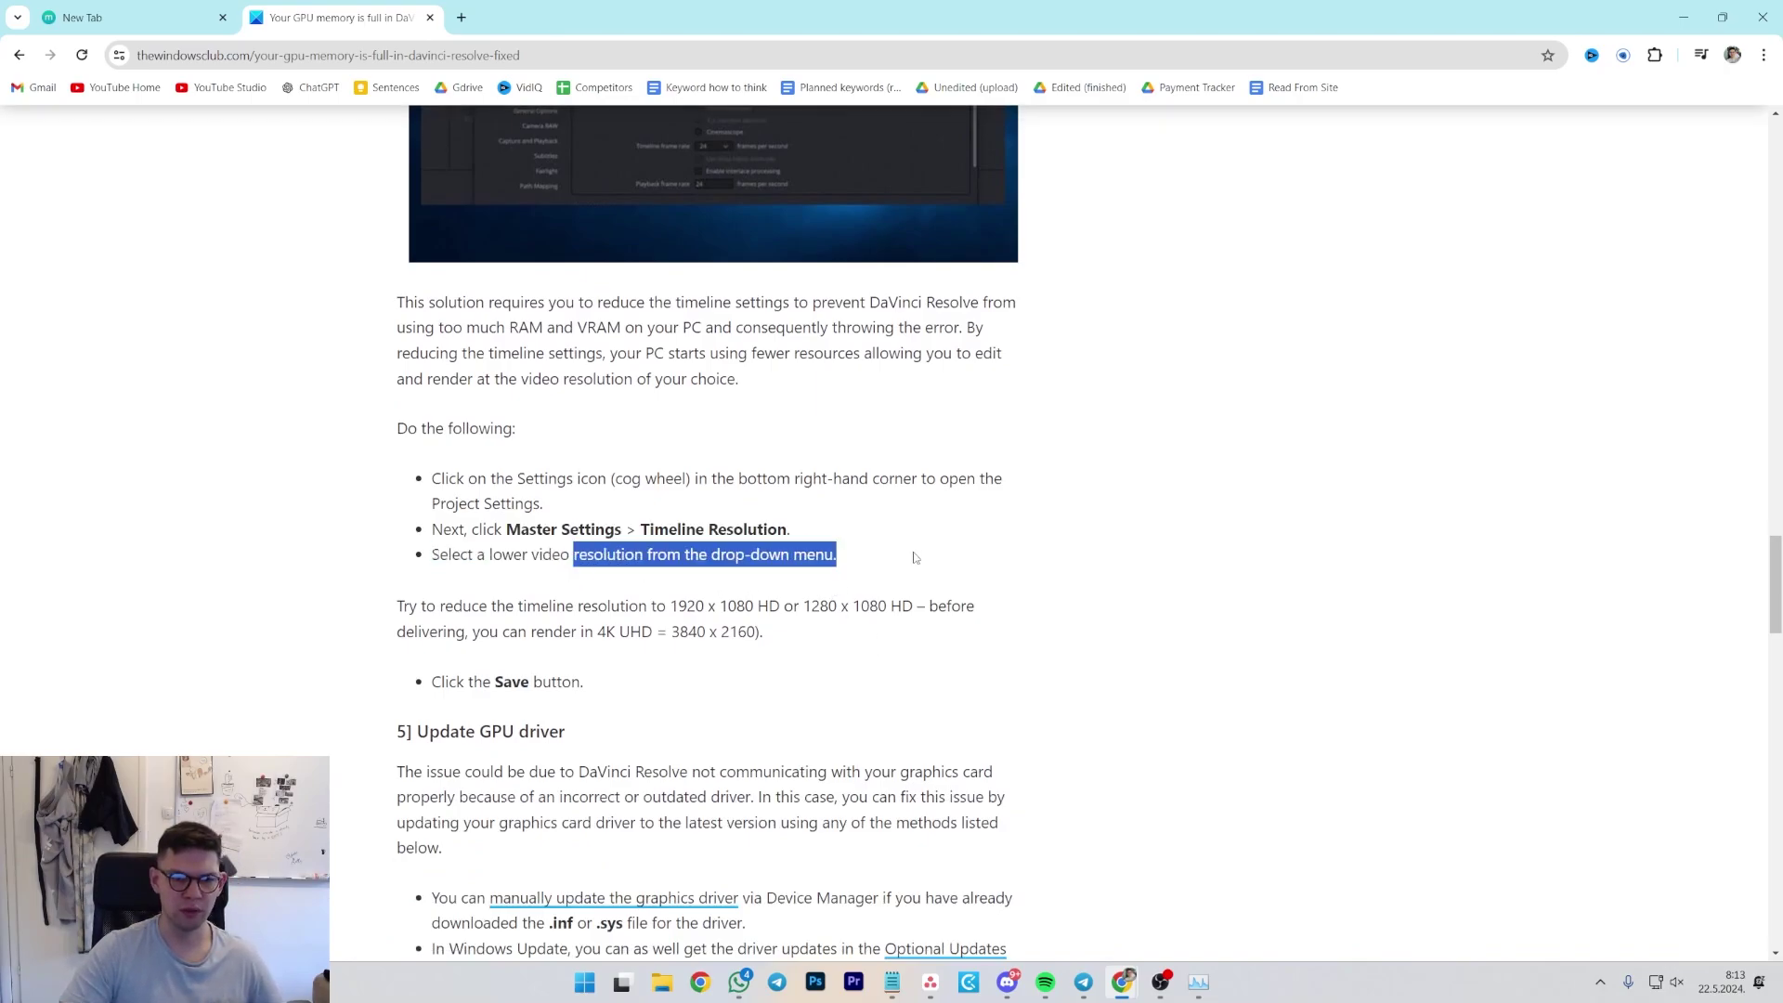
{"action": "left_click", "coordinate": [916, 558]}
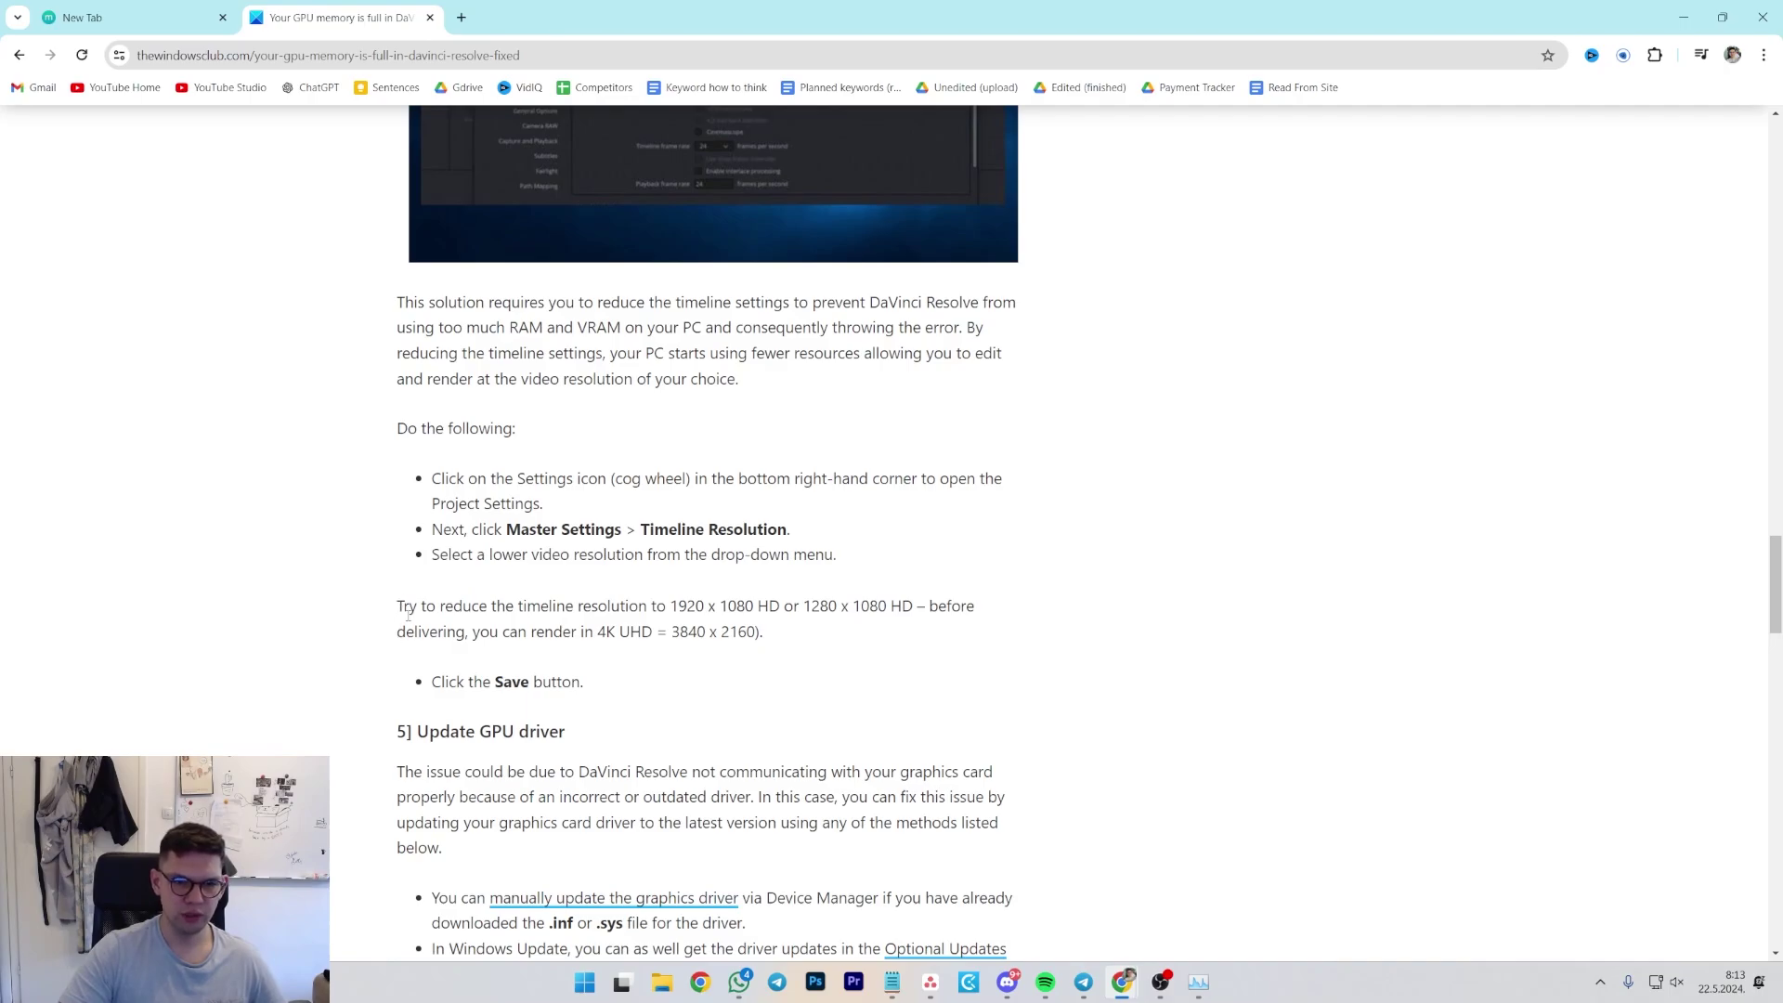
{"action": "left_click_drag", "start_coordinate": [408, 613], "coordinate": [988, 616]}
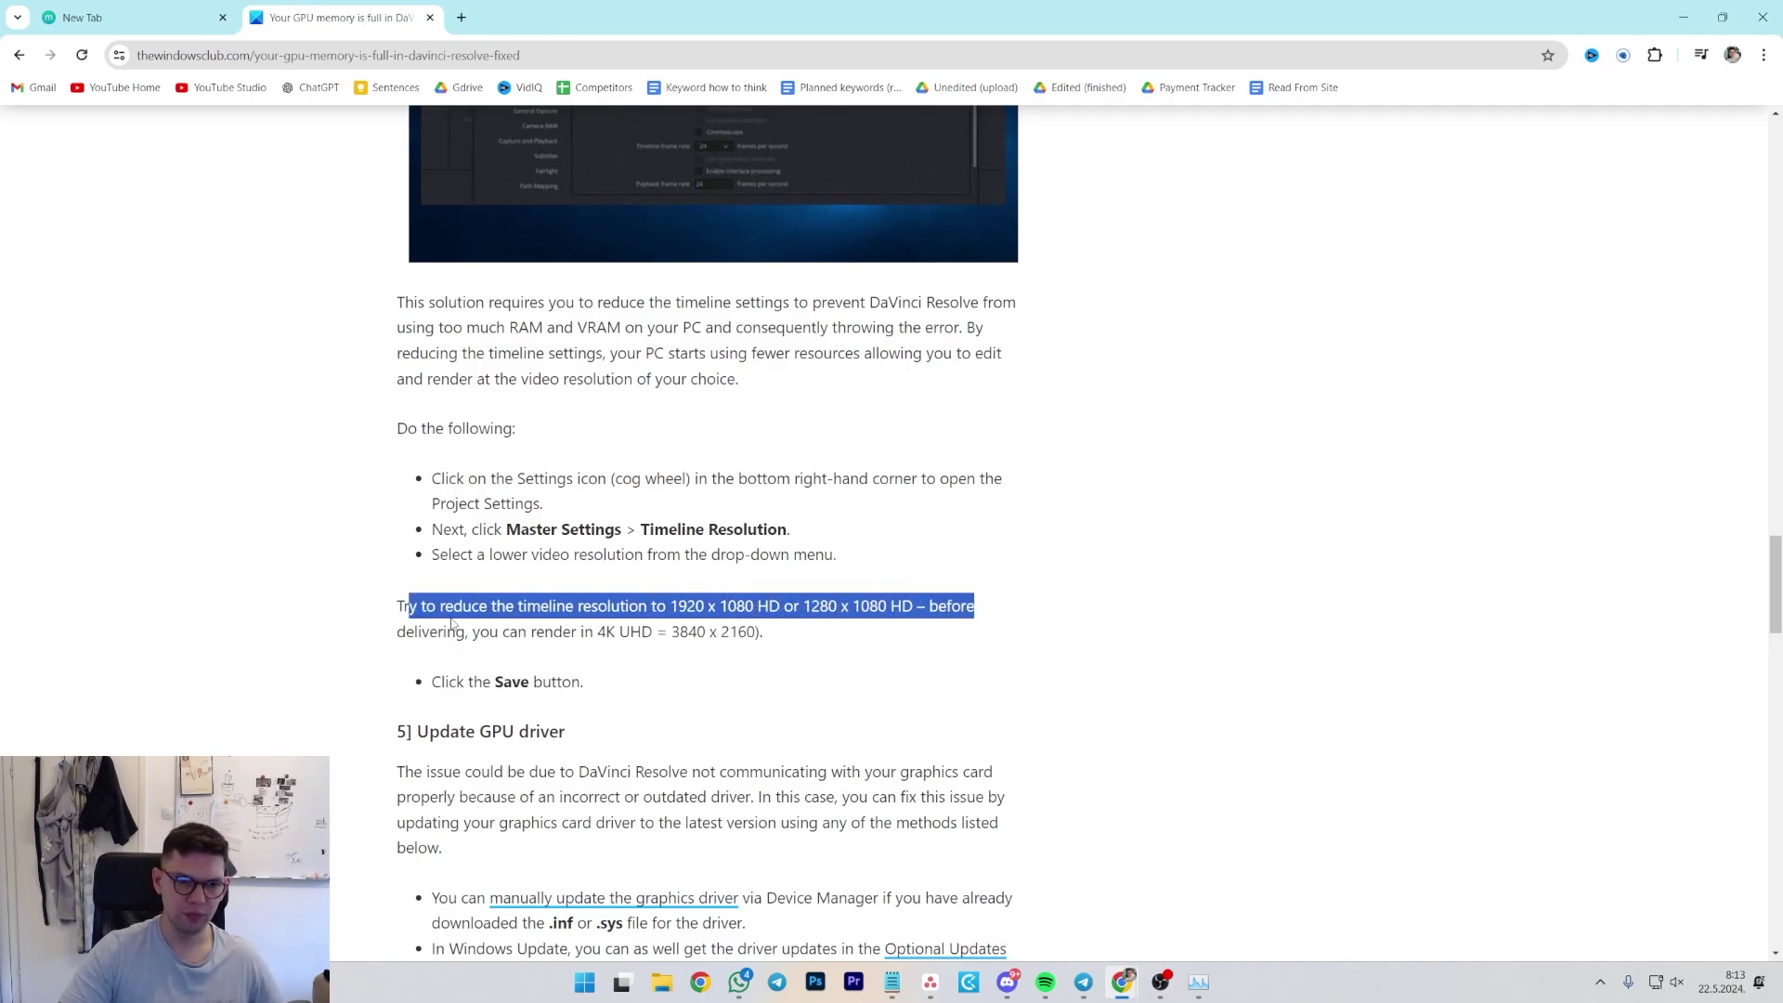
{"action": "left_click_drag", "start_coordinate": [406, 633], "coordinate": [780, 646]}
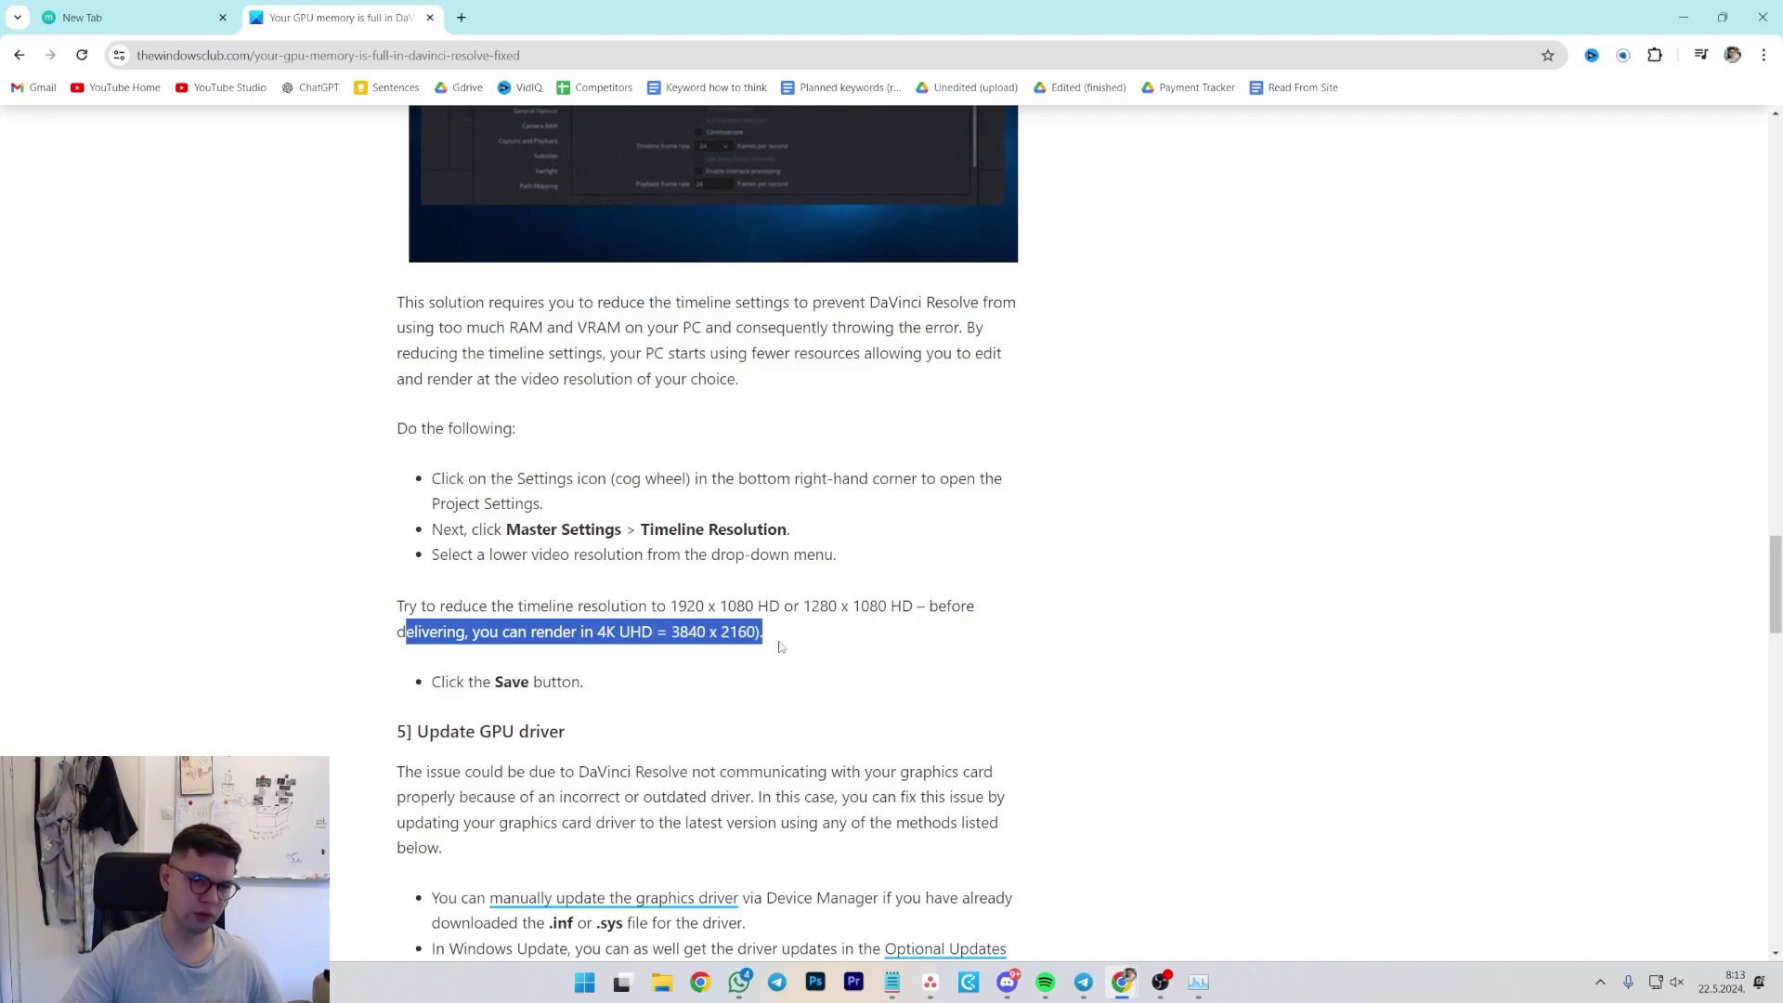
{"action": "left_click", "coordinate": [822, 666]}
{"action": "scroll", "coordinate": [735, 658], "scroll_direction": "down", "scroll_amount": 1}
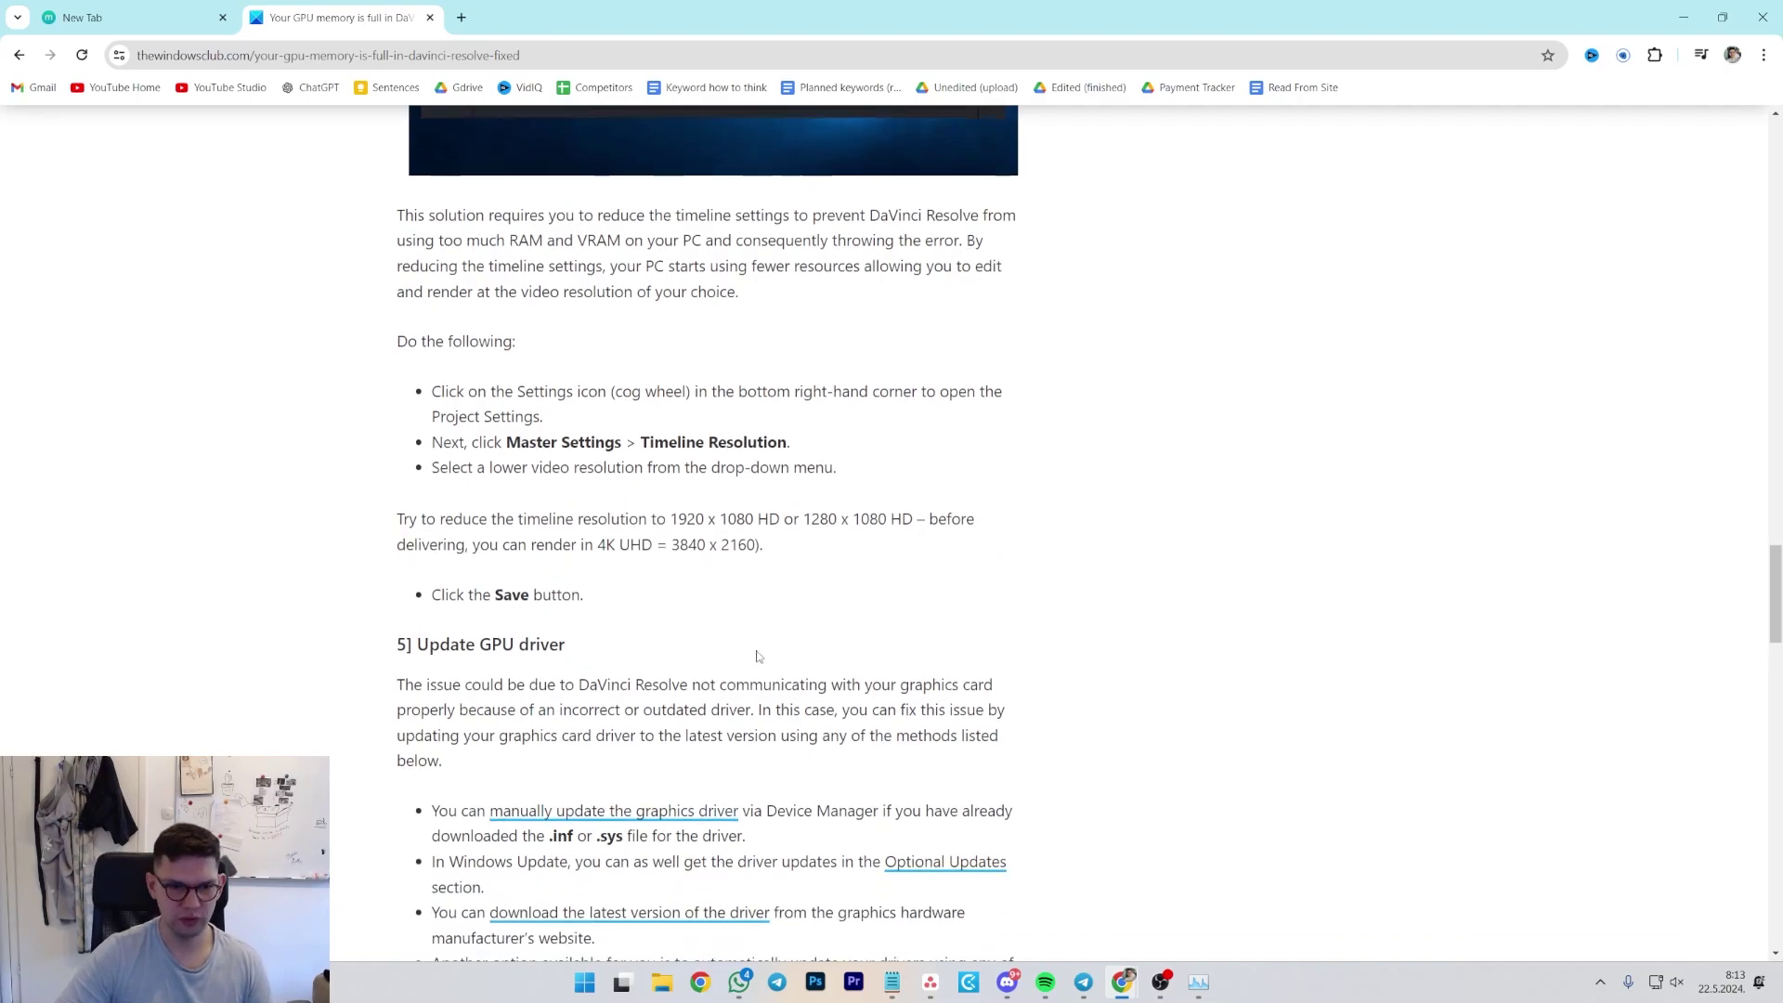
{"action": "left_click_drag", "start_coordinate": [503, 595], "coordinate": [583, 595]}
Step: Highlight the '5] Update GPU driver' heading and scroll through its options
{"action": "scroll", "coordinate": [729, 618], "scroll_direction": "down", "scroll_amount": 5}
{"action": "scroll", "coordinate": [479, 563], "scroll_direction": "up", "scroll_amount": 4}
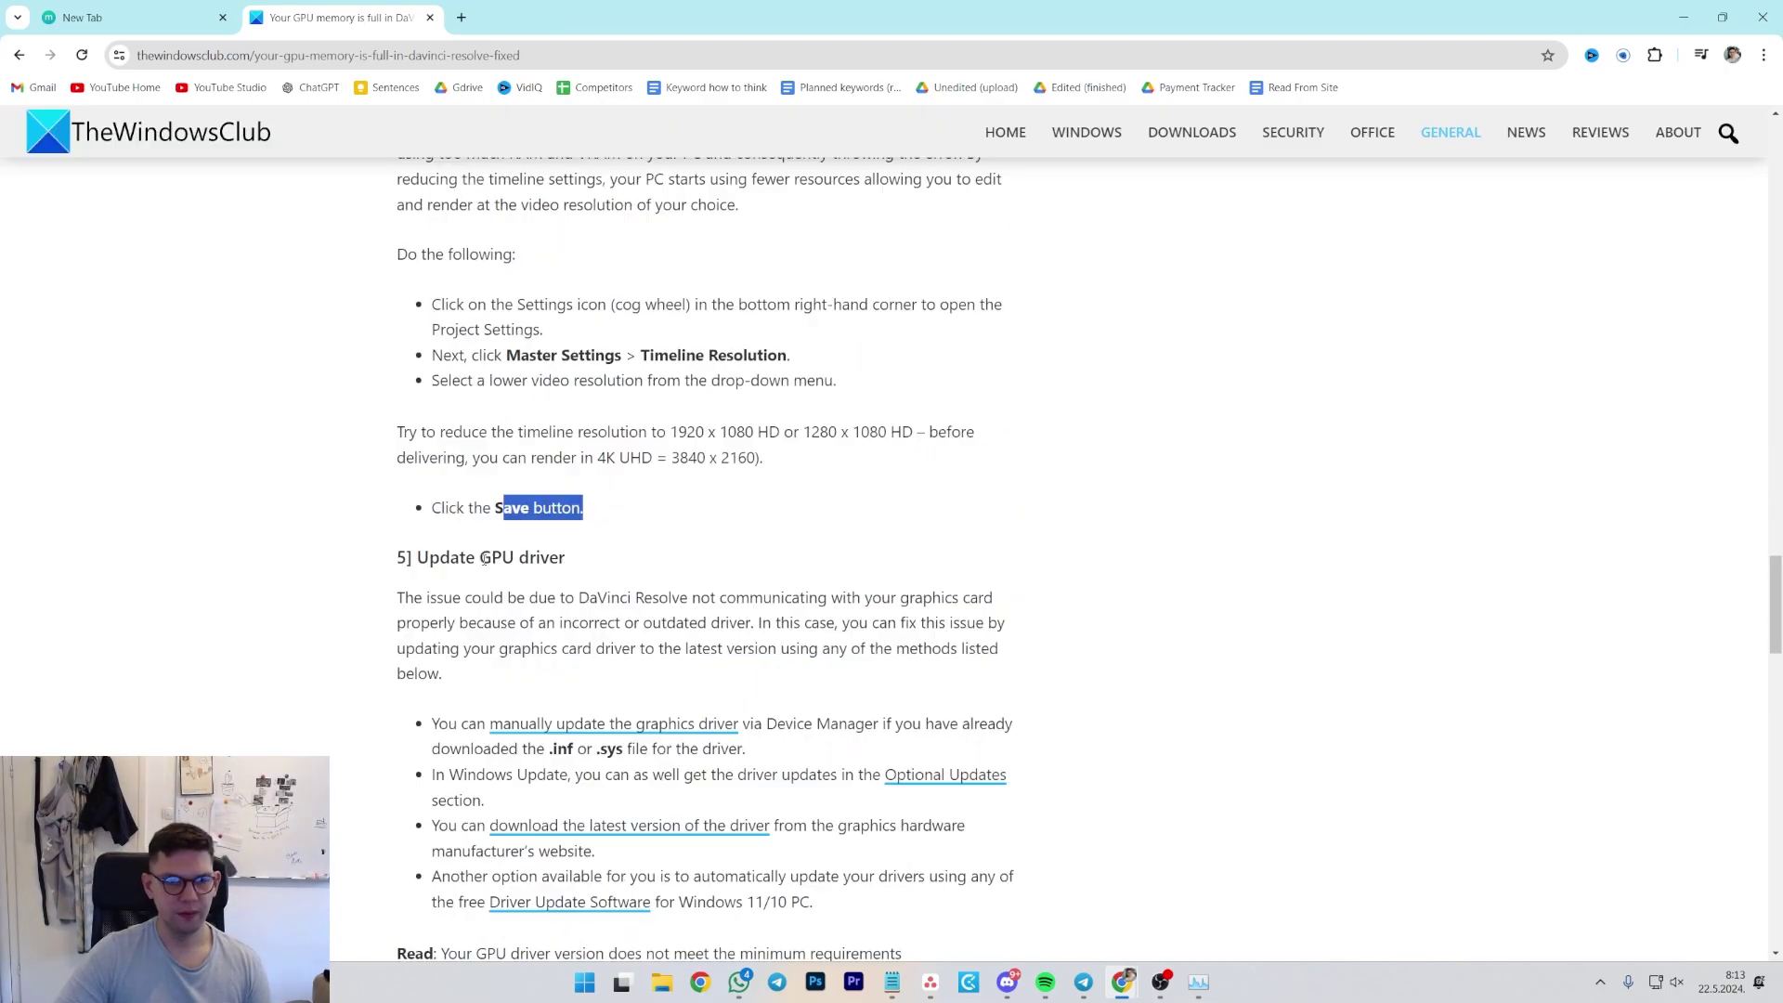
{"action": "left_click_drag", "start_coordinate": [419, 558], "coordinate": [610, 557]}
{"action": "scroll", "coordinate": [709, 492], "scroll_direction": "down", "scroll_amount": 1}
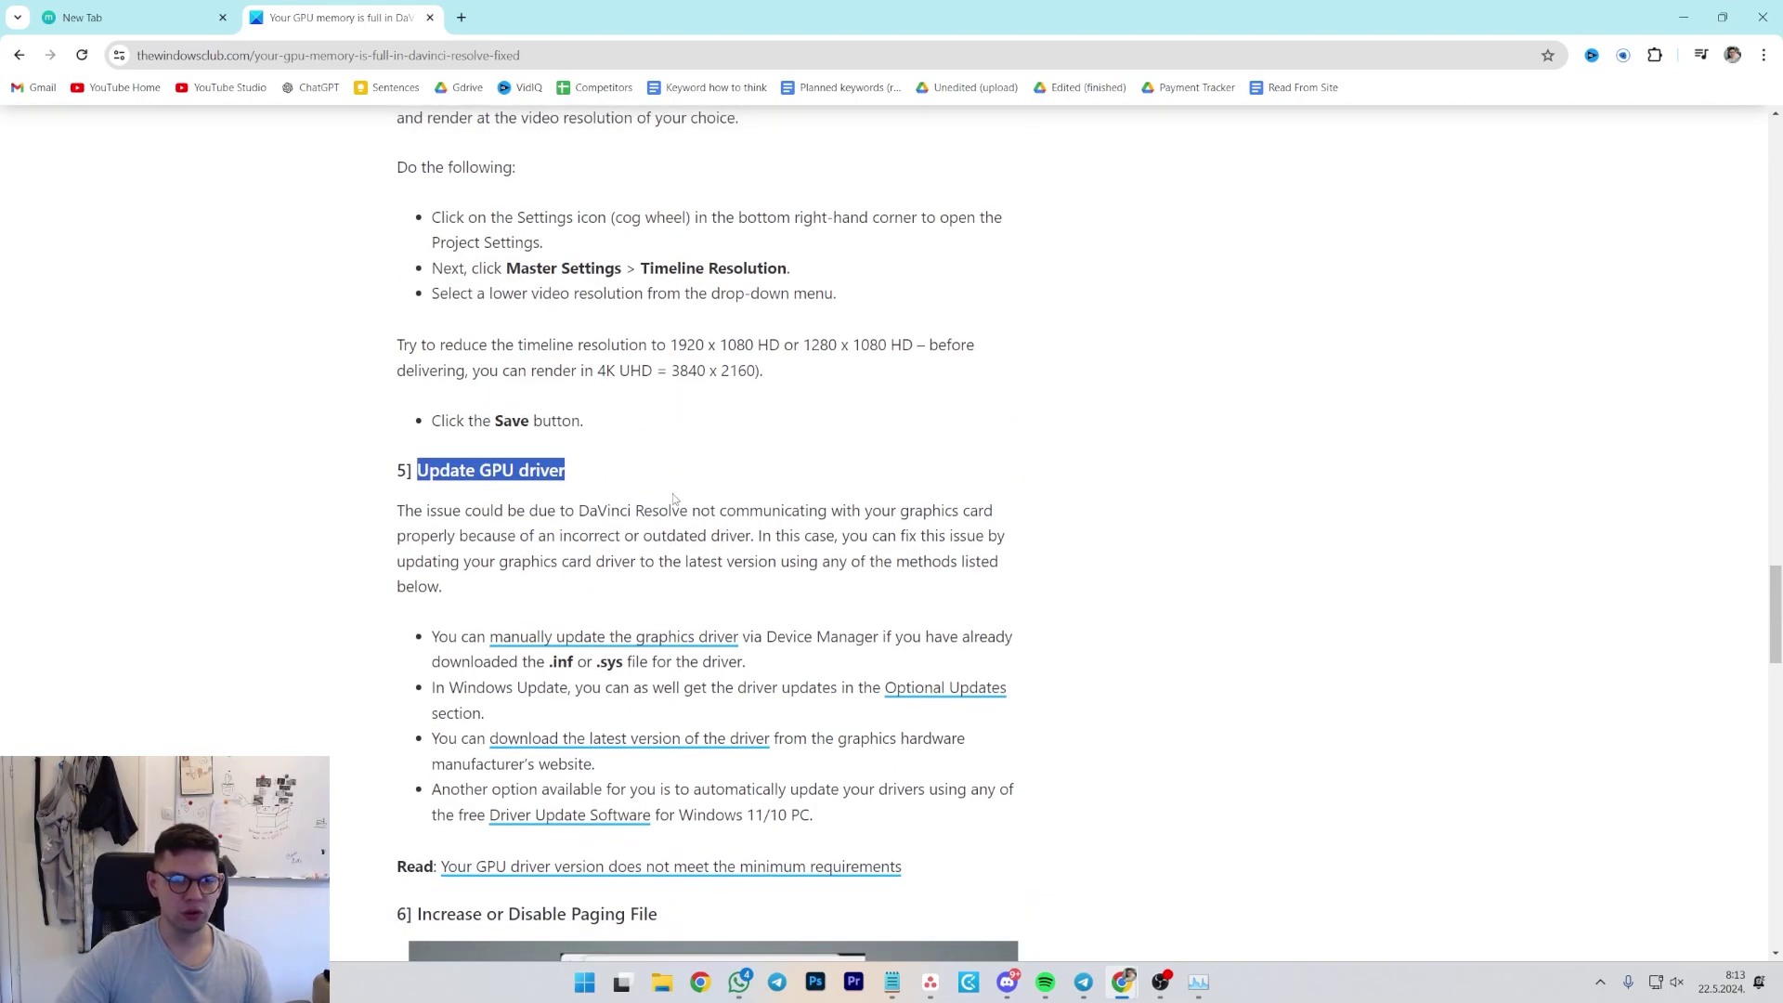
{"action": "scroll", "coordinate": [674, 499], "scroll_direction": "down", "scroll_amount": 1}
Step: Launch NVIDIA GeForce Experience from the hidden tray icons
{"action": "left_click", "coordinate": [1600, 982]}
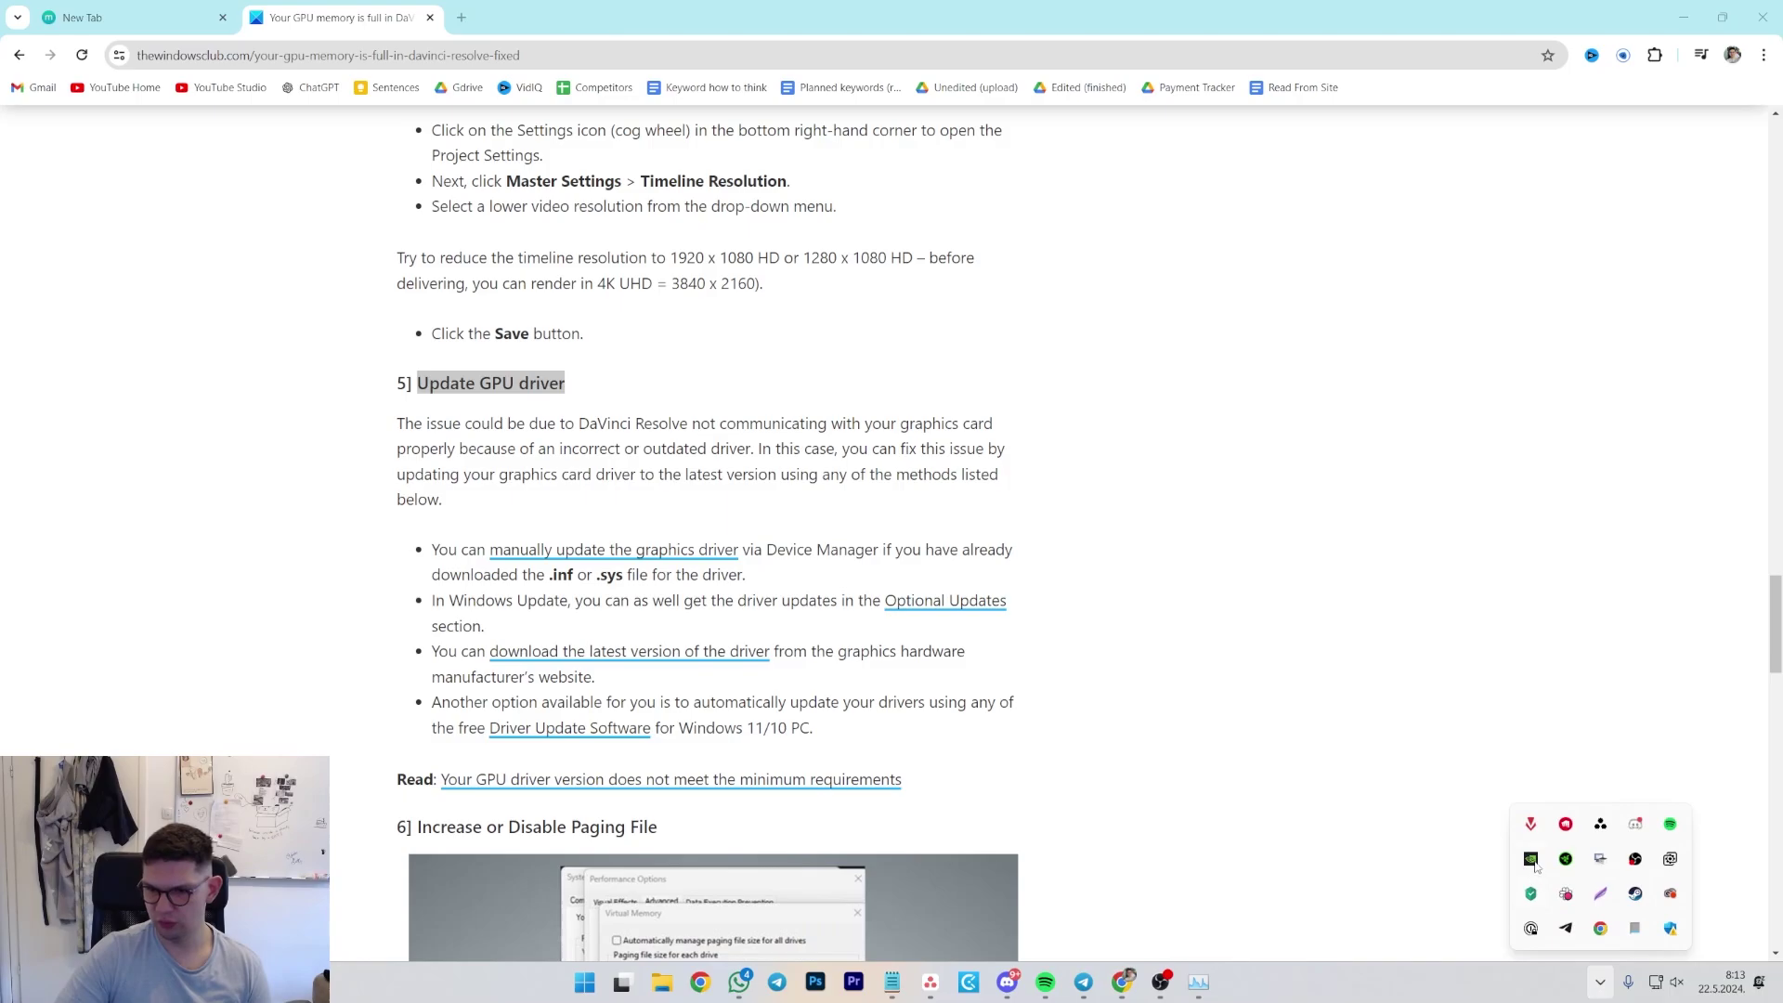
{"action": "right_click", "coordinate": [1530, 860]}
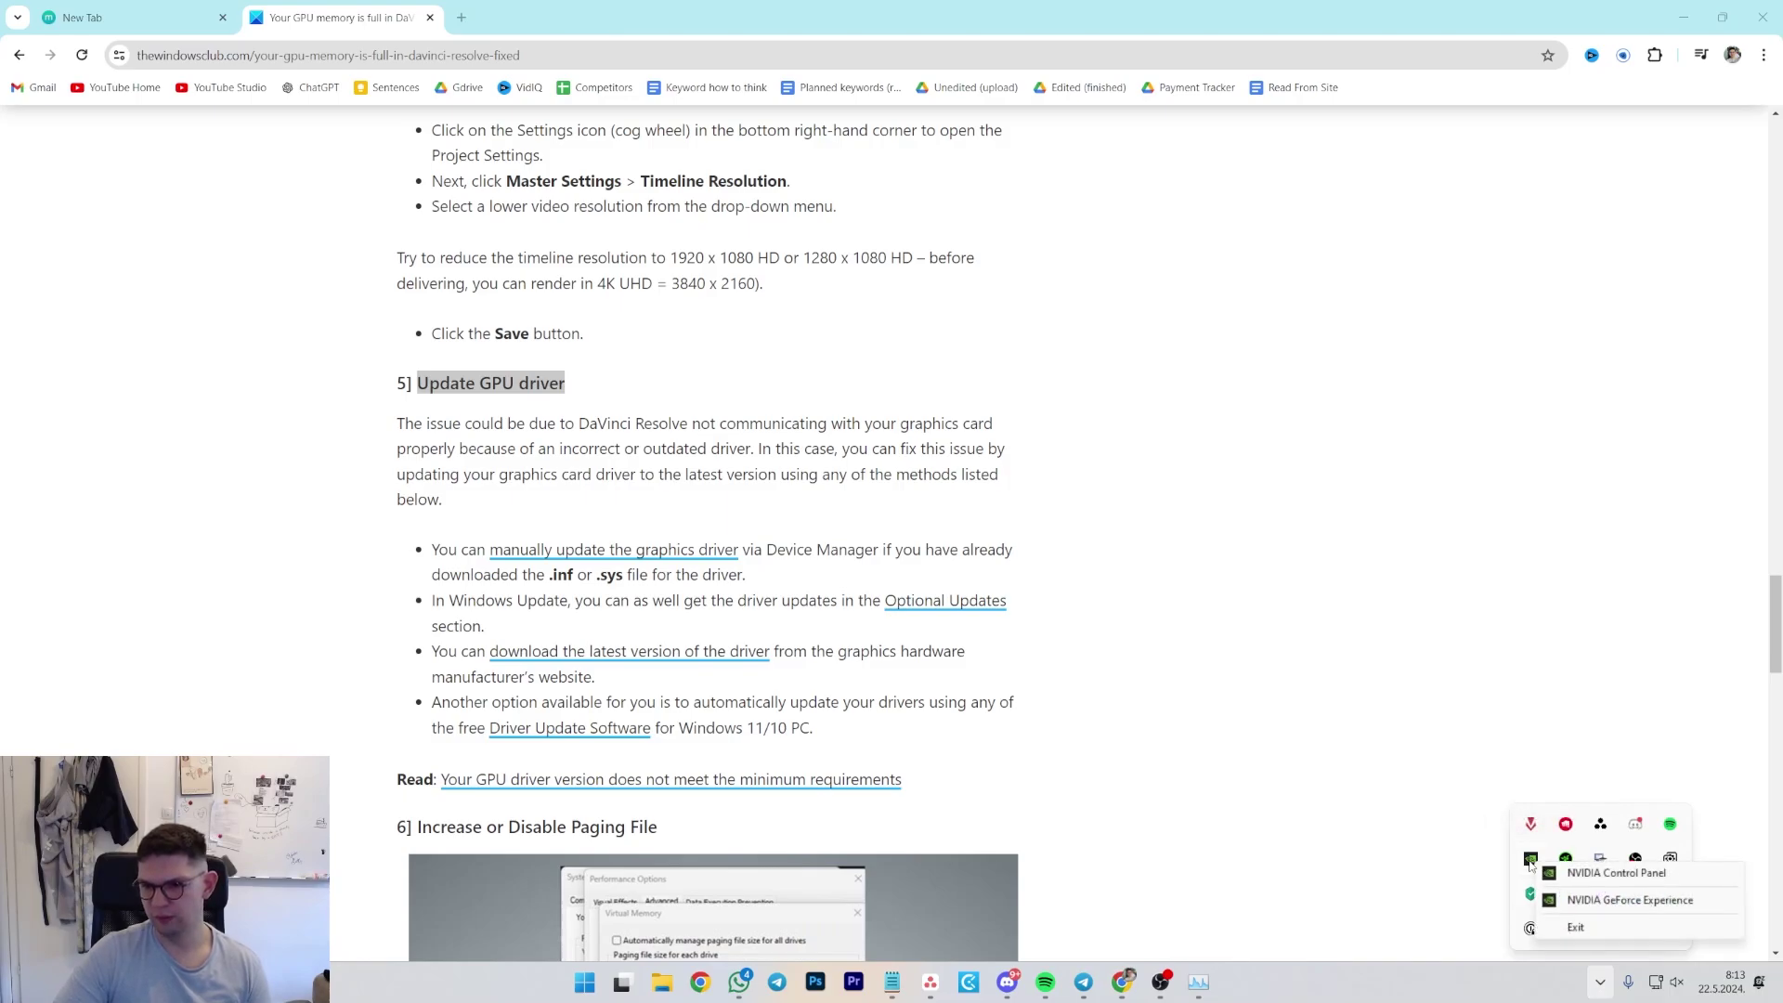
{"action": "left_click", "coordinate": [1602, 900]}
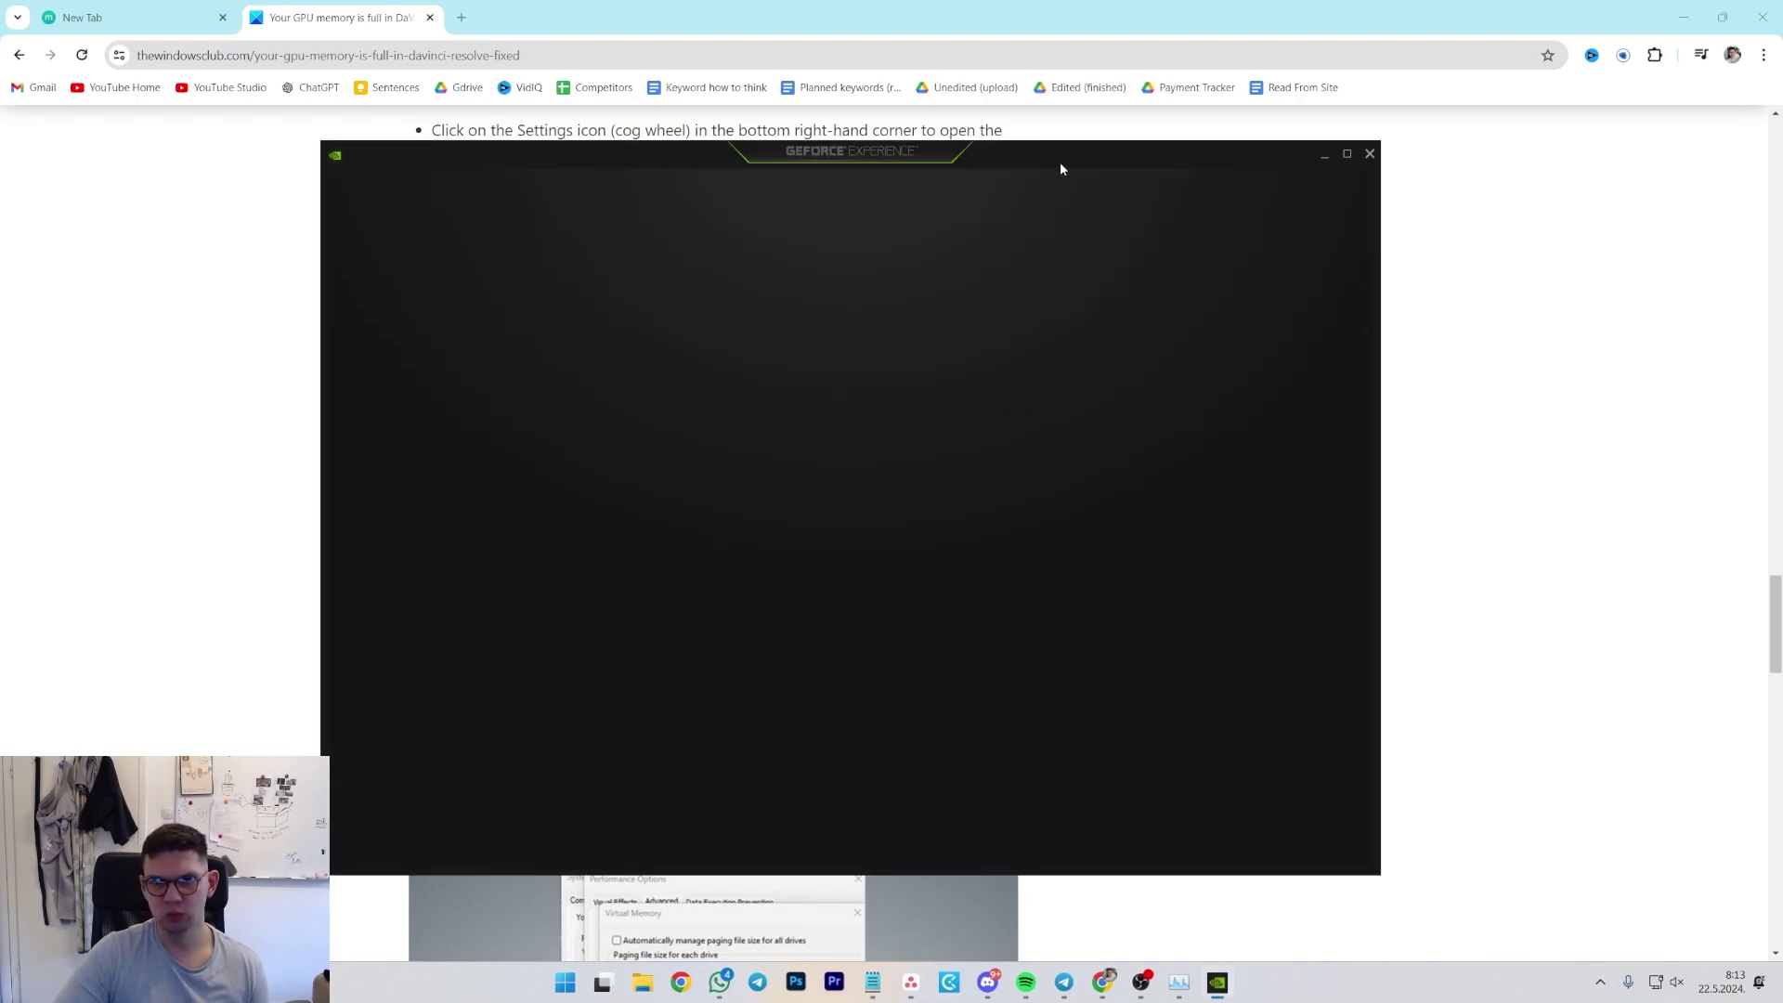
Step: Shift the GeForce Experience window right and open Drivers, showing Game Ready Driver 555.85
{"action": "left_click_drag", "start_coordinate": [1060, 160], "coordinate": [1099, 163]}
{"action": "mouse_move", "coordinate": [498, 334]}
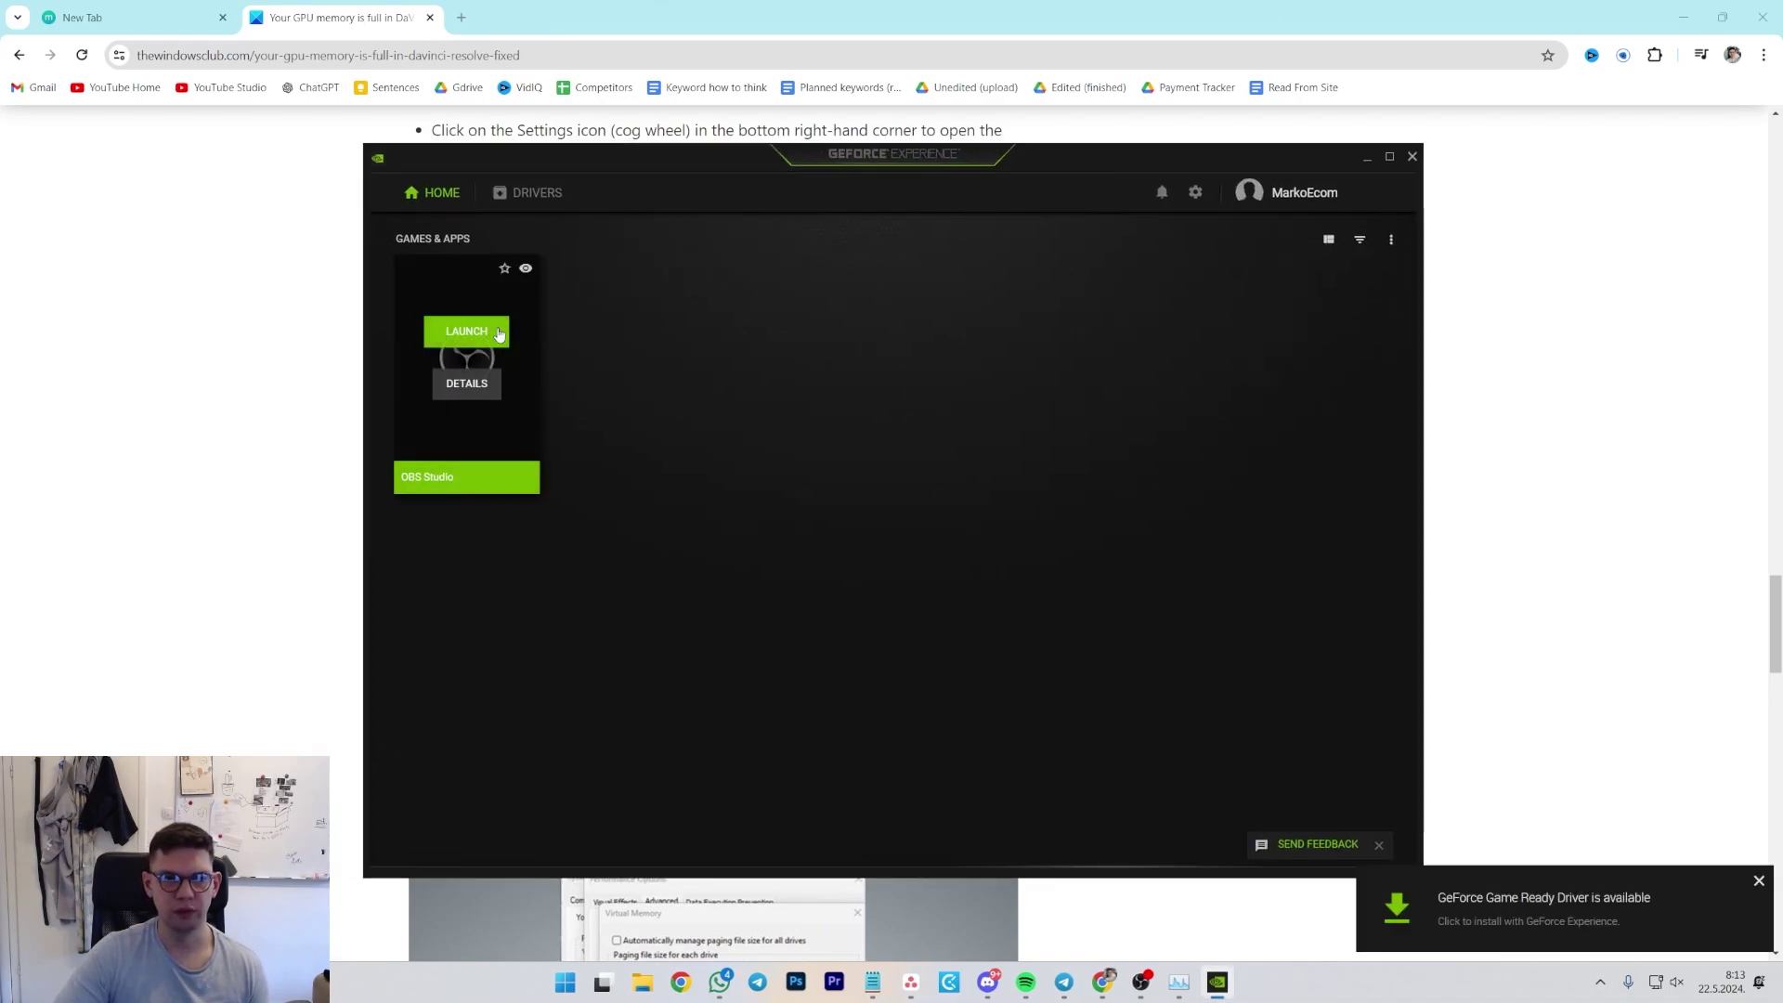
{"action": "left_click", "coordinate": [529, 192]}
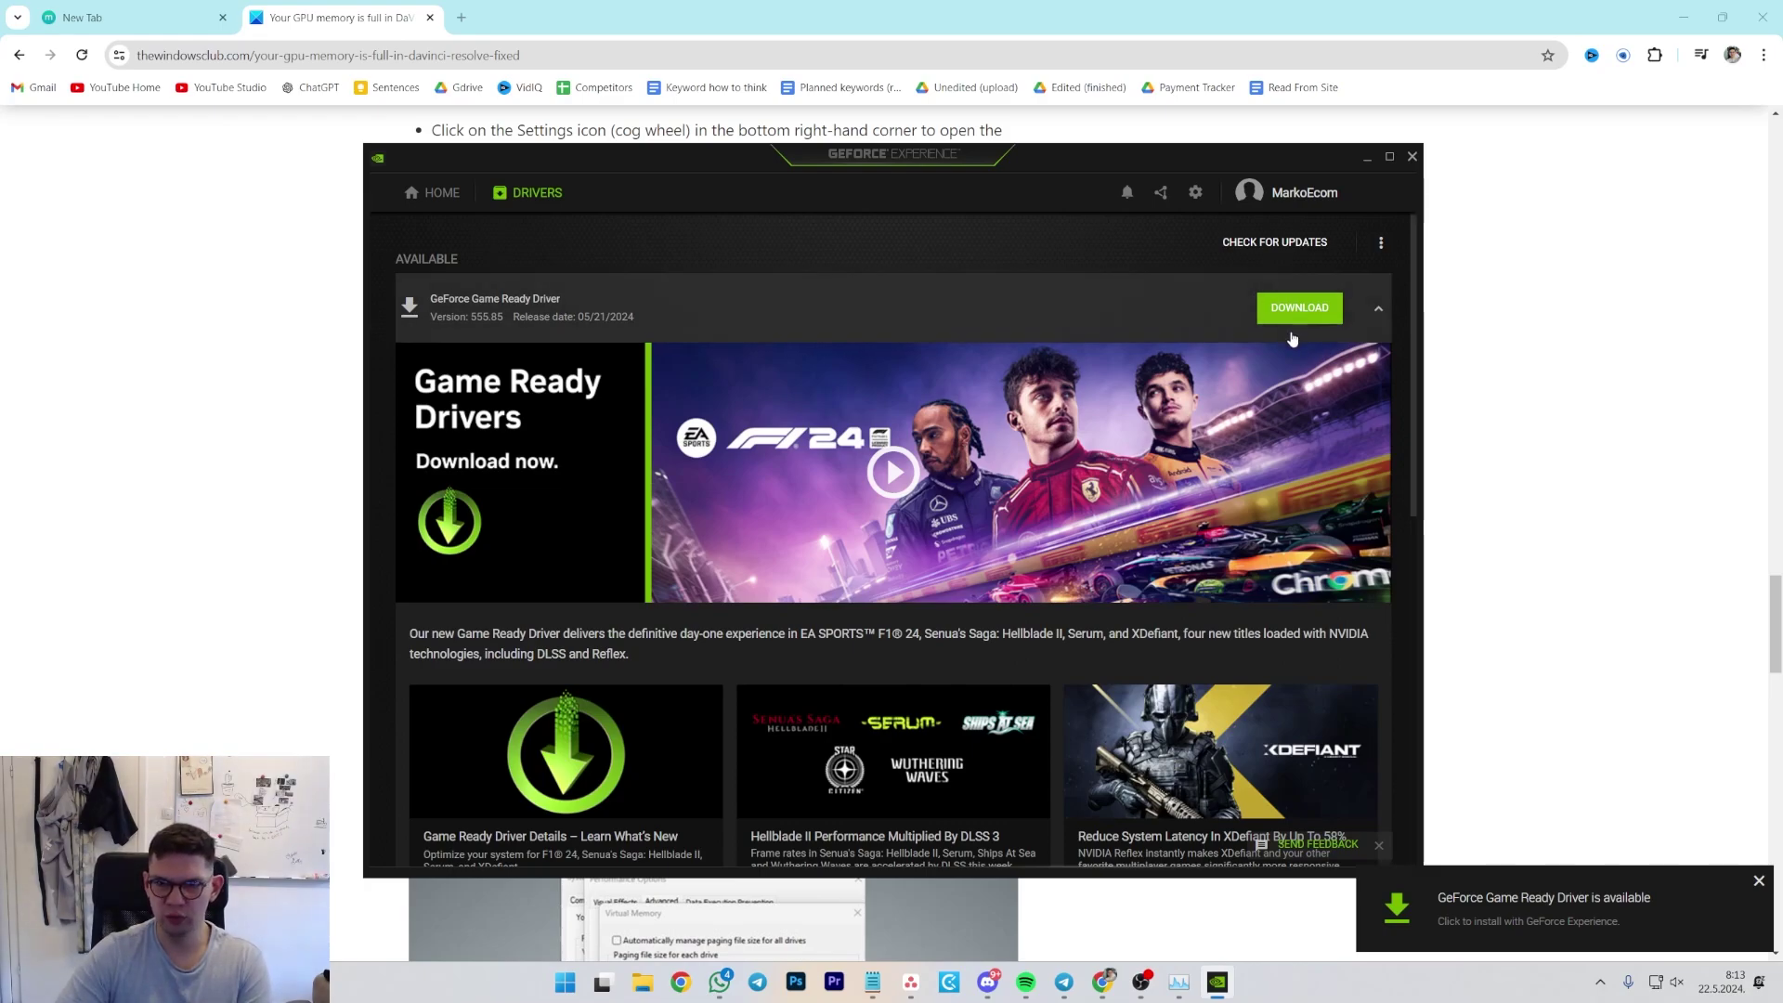
Step: Close GeForce Experience and scroll the article down to '6] Increase or Disable Paging File'
{"action": "left_click", "coordinate": [1411, 156]}
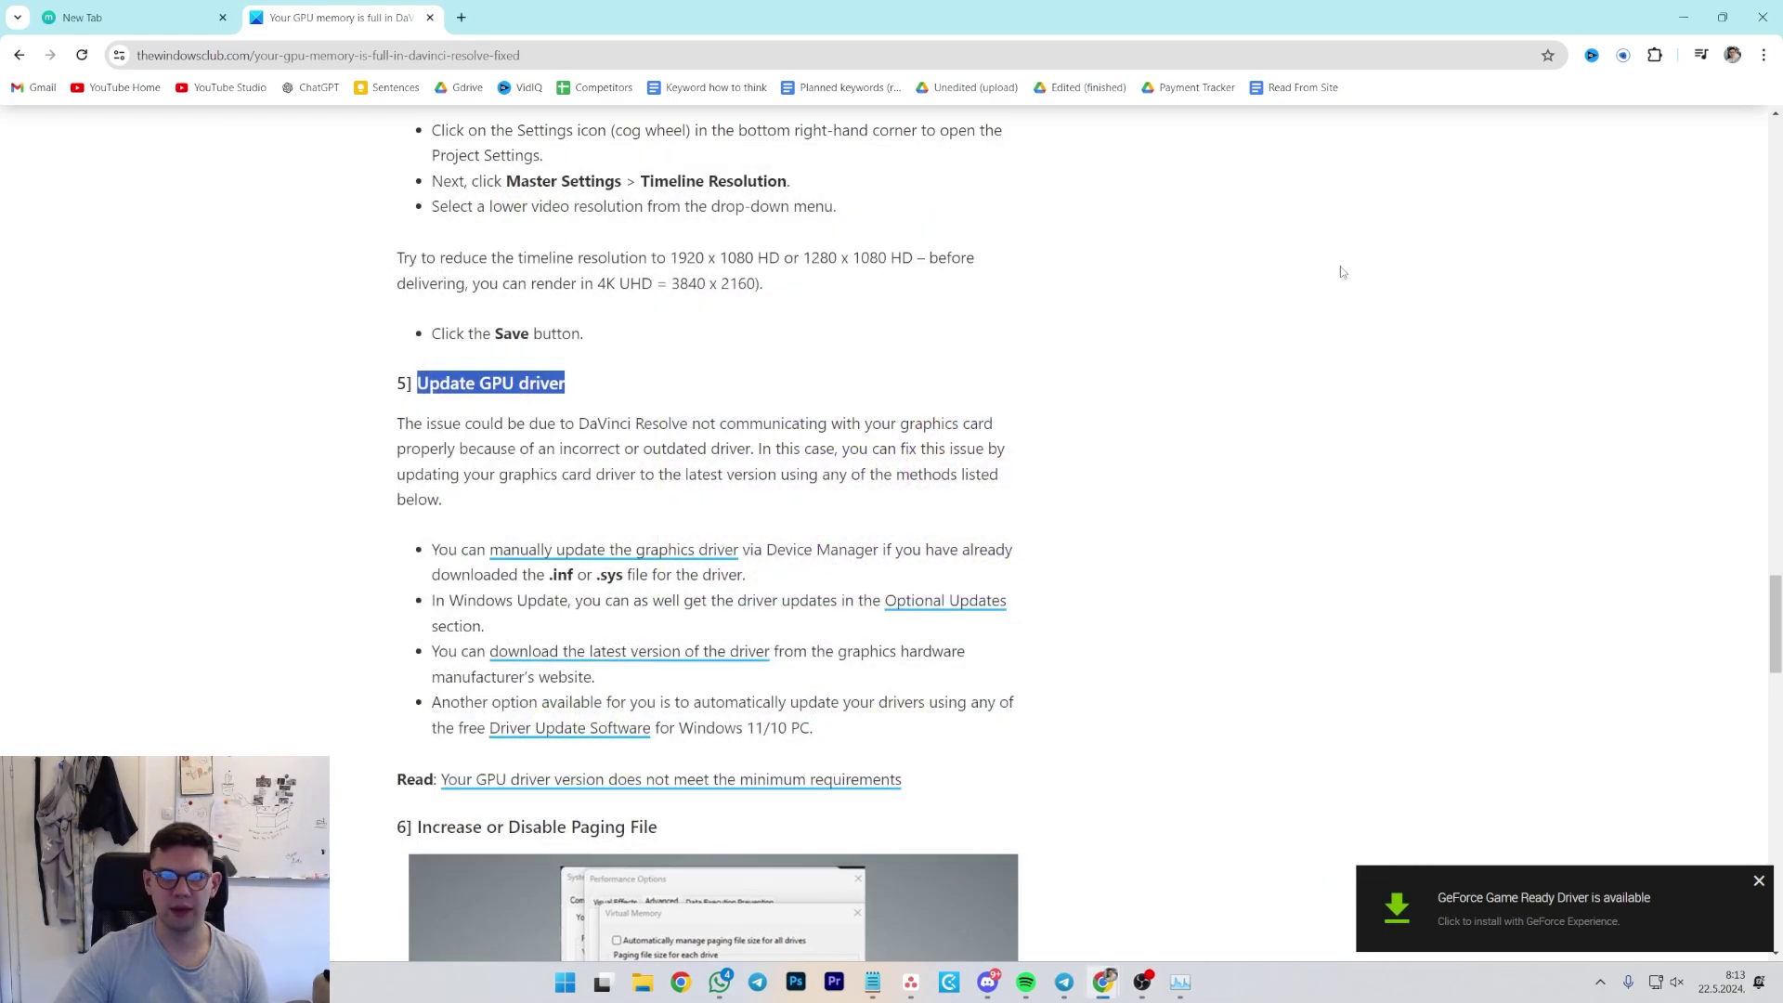
{"action": "scroll", "coordinate": [1337, 430], "scroll_direction": "down", "scroll_amount": 4}
{"action": "left_click_drag", "start_coordinate": [479, 510], "coordinate": [591, 479]}
{"action": "left_click", "coordinate": [717, 470]}
{"action": "scroll", "coordinate": [724, 473], "scroll_direction": "down", "scroll_amount": 3}
{"action": "scroll", "coordinate": [724, 473], "scroll_direction": "down", "scroll_amount": 2}
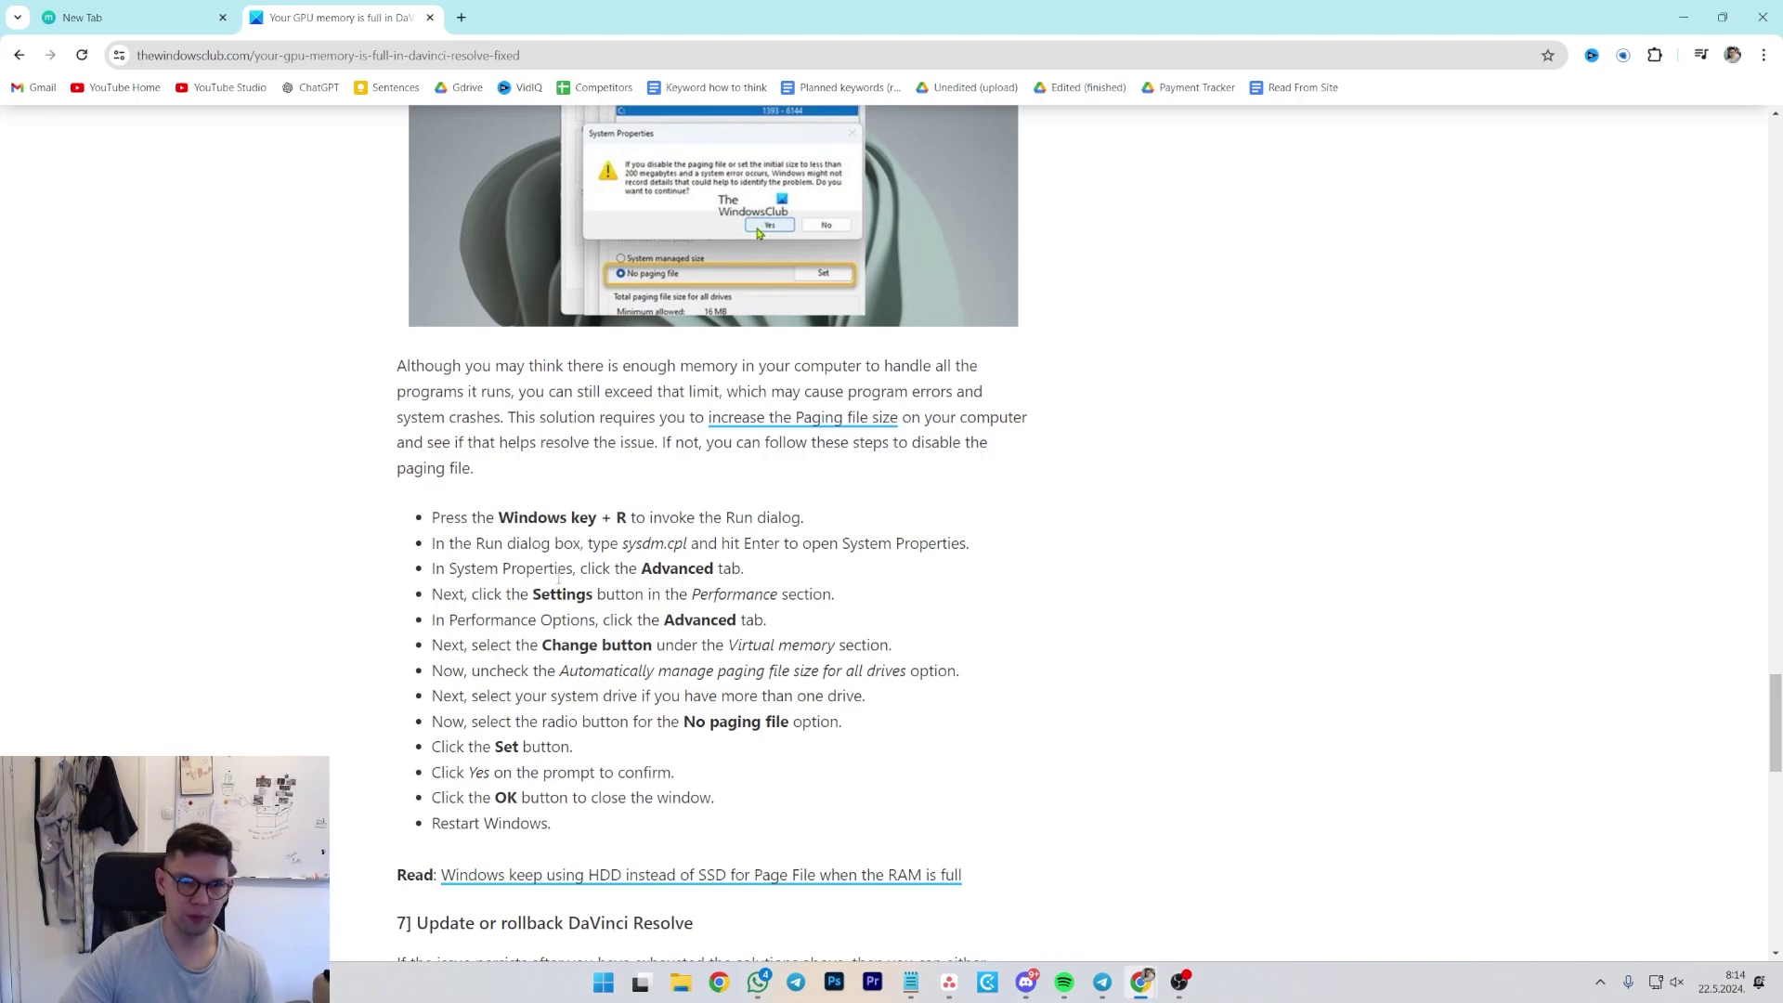
Step: Highlight the sentence about exceeding the memory limit
{"action": "left_click_drag", "start_coordinate": [539, 400], "coordinate": [1030, 391]}
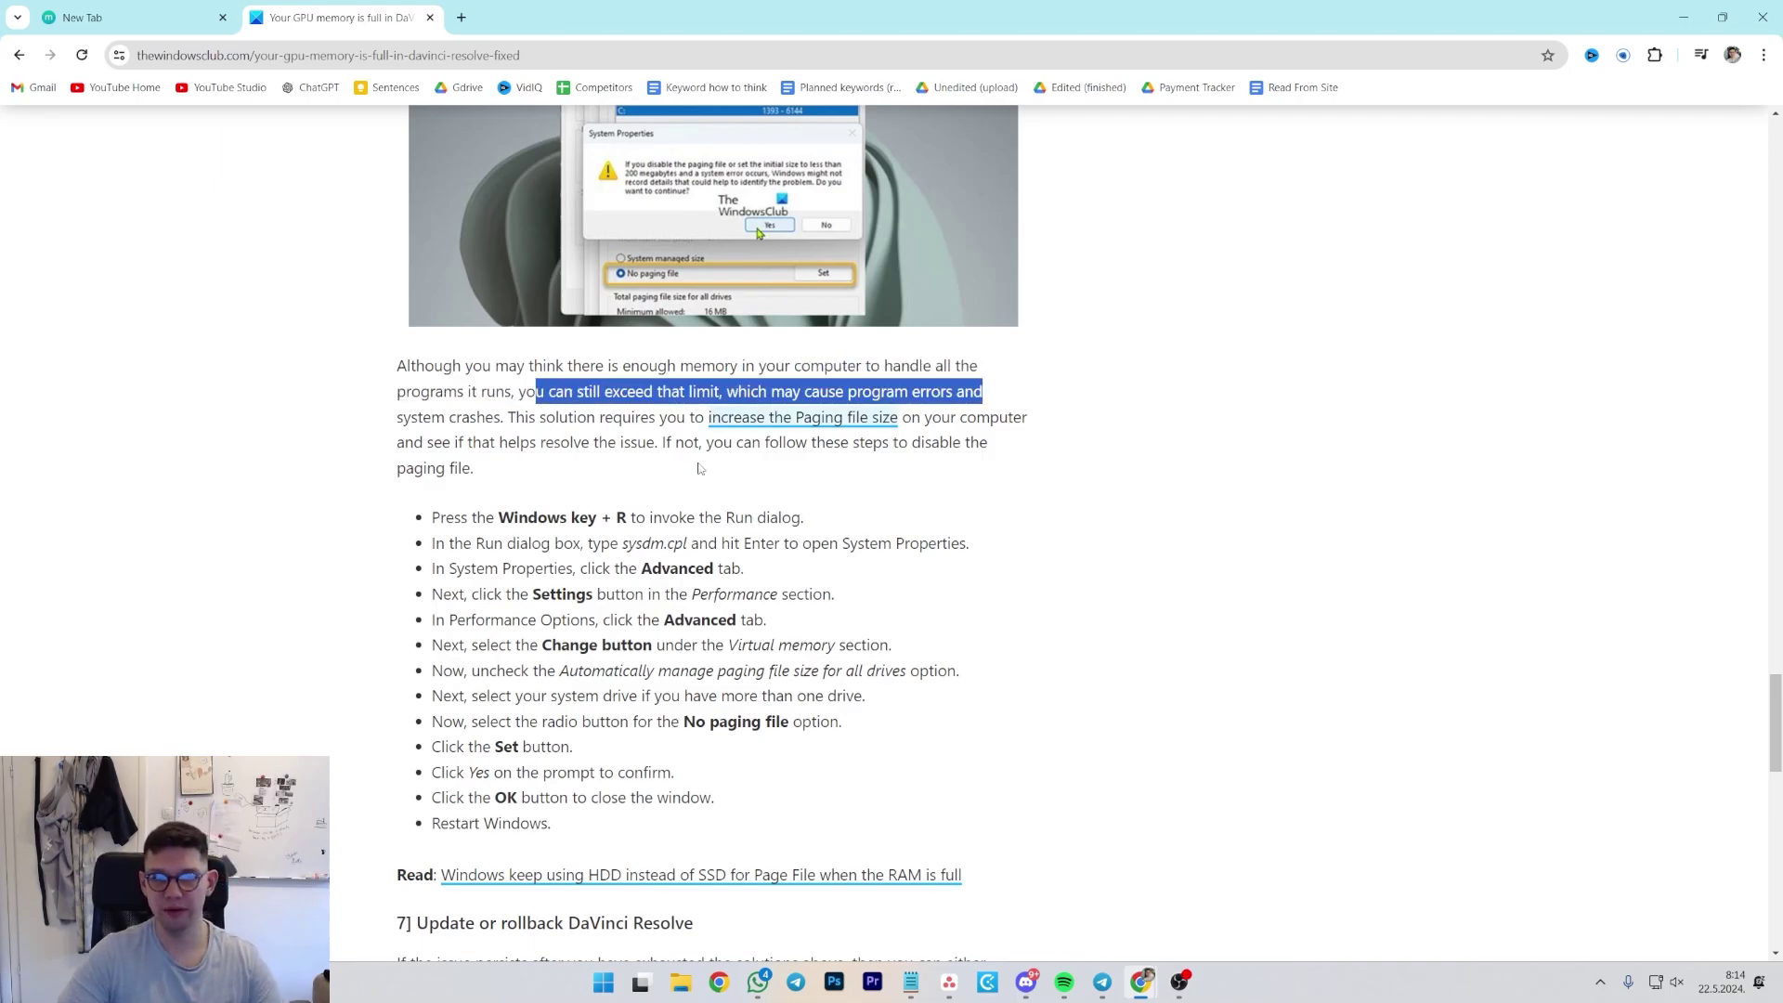
{"action": "left_click", "coordinate": [688, 489]}
{"action": "scroll", "coordinate": [688, 490], "scroll_direction": "up", "scroll_amount": 1}
{"action": "scroll", "coordinate": [557, 464], "scroll_direction": "down", "scroll_amount": 2}
Step: Highlight the first paging-file steps, including running sysdm.cpl
{"action": "left_click_drag", "start_coordinate": [435, 436], "coordinate": [900, 434]}
{"action": "left_click", "coordinate": [900, 433]}
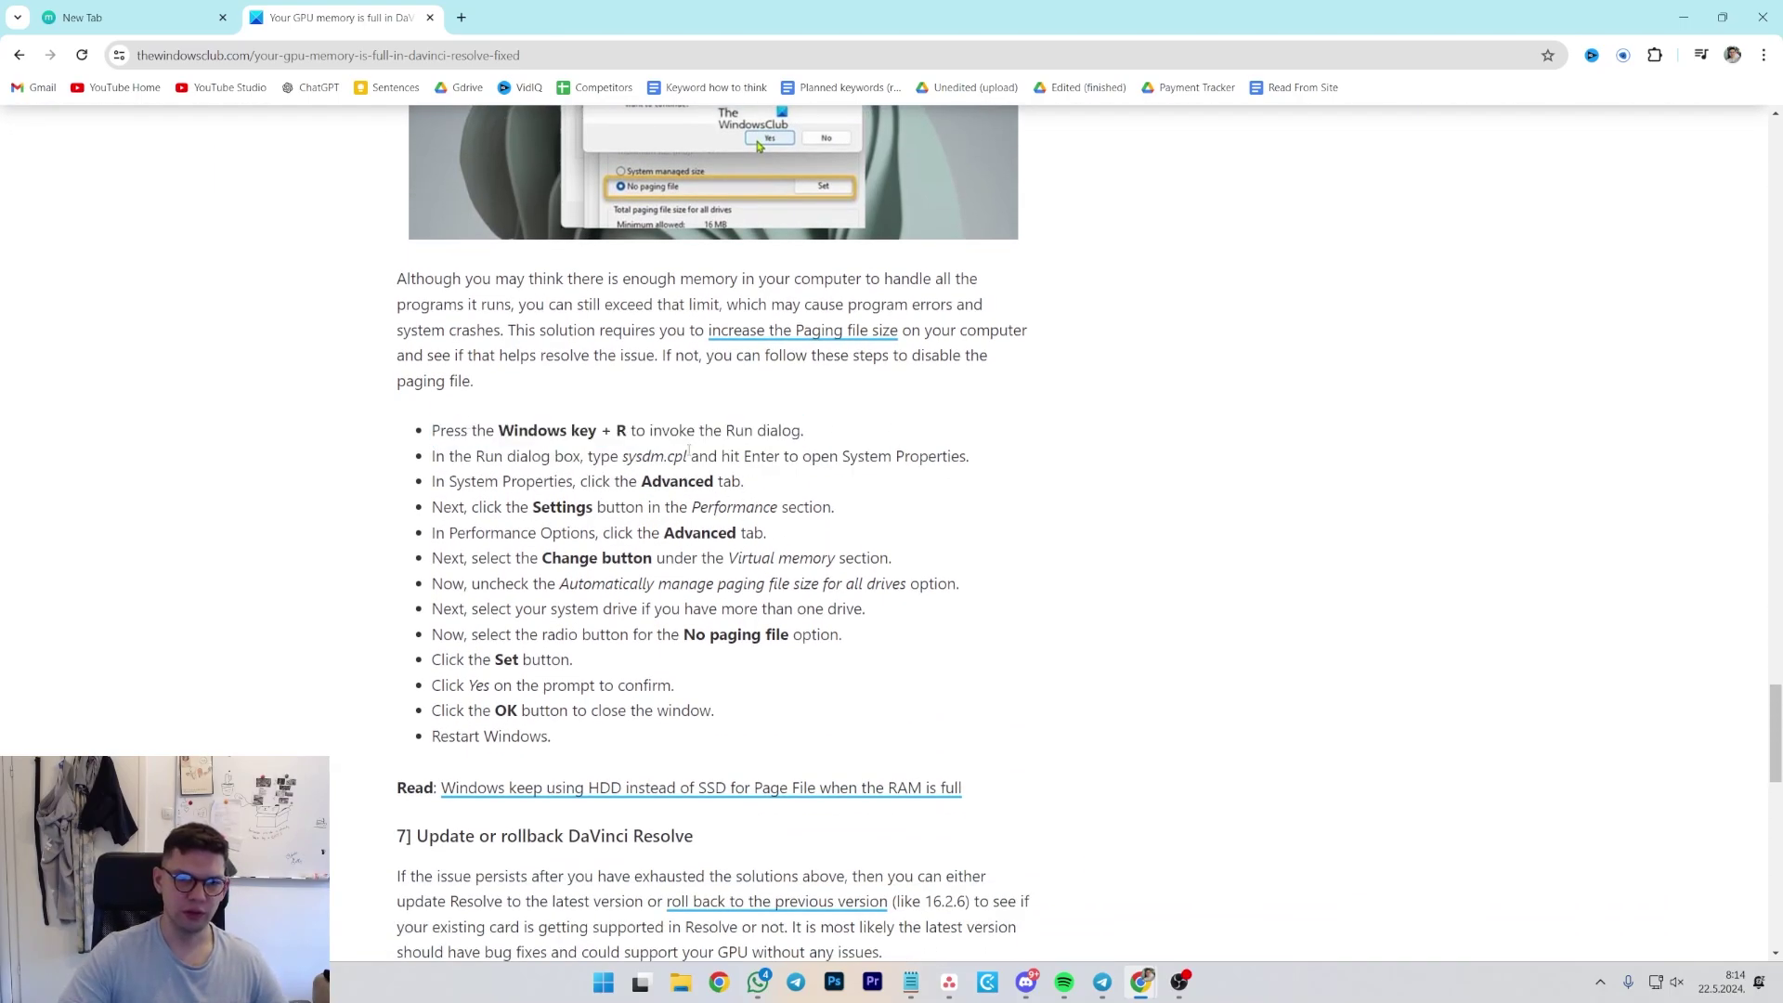
{"action": "left_click_drag", "start_coordinate": [504, 462], "coordinate": [683, 458]}
{"action": "left_click", "coordinate": [734, 458]}
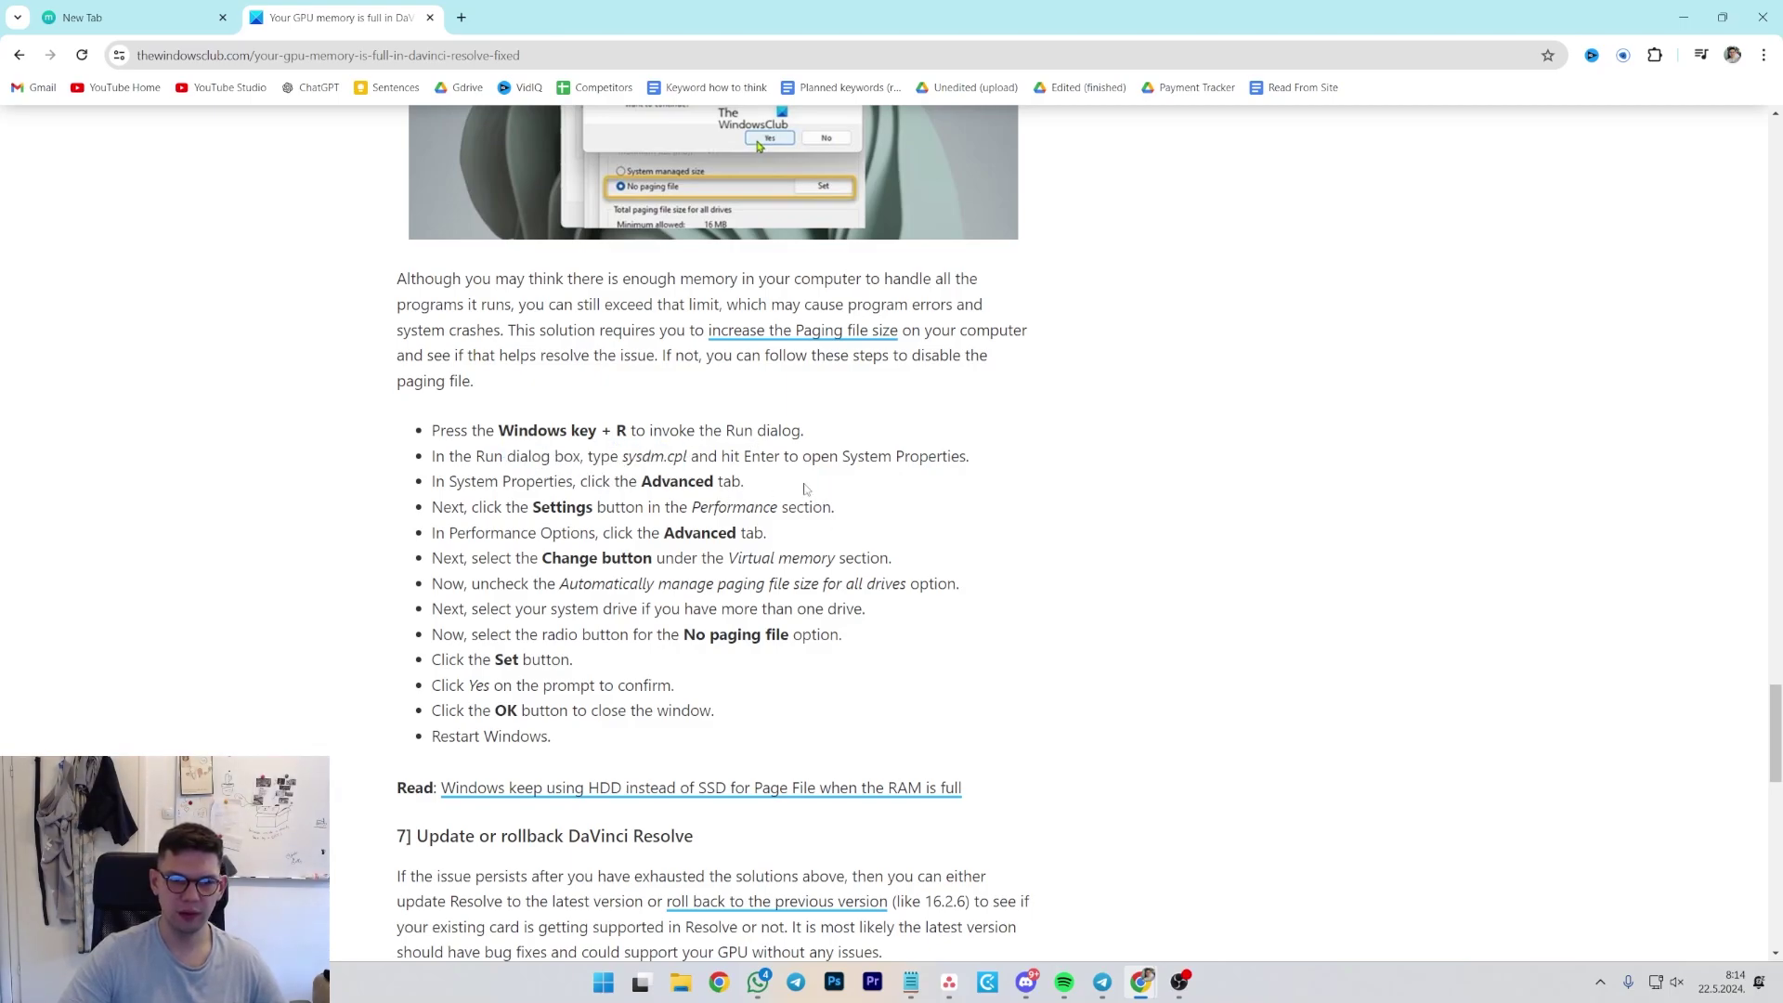
Step: Highlight the remaining steps: Advanced tab, Virtual memory Change, No paging file, Set, Yes
{"action": "left_click_drag", "start_coordinate": [618, 481], "coordinate": [532, 550]}
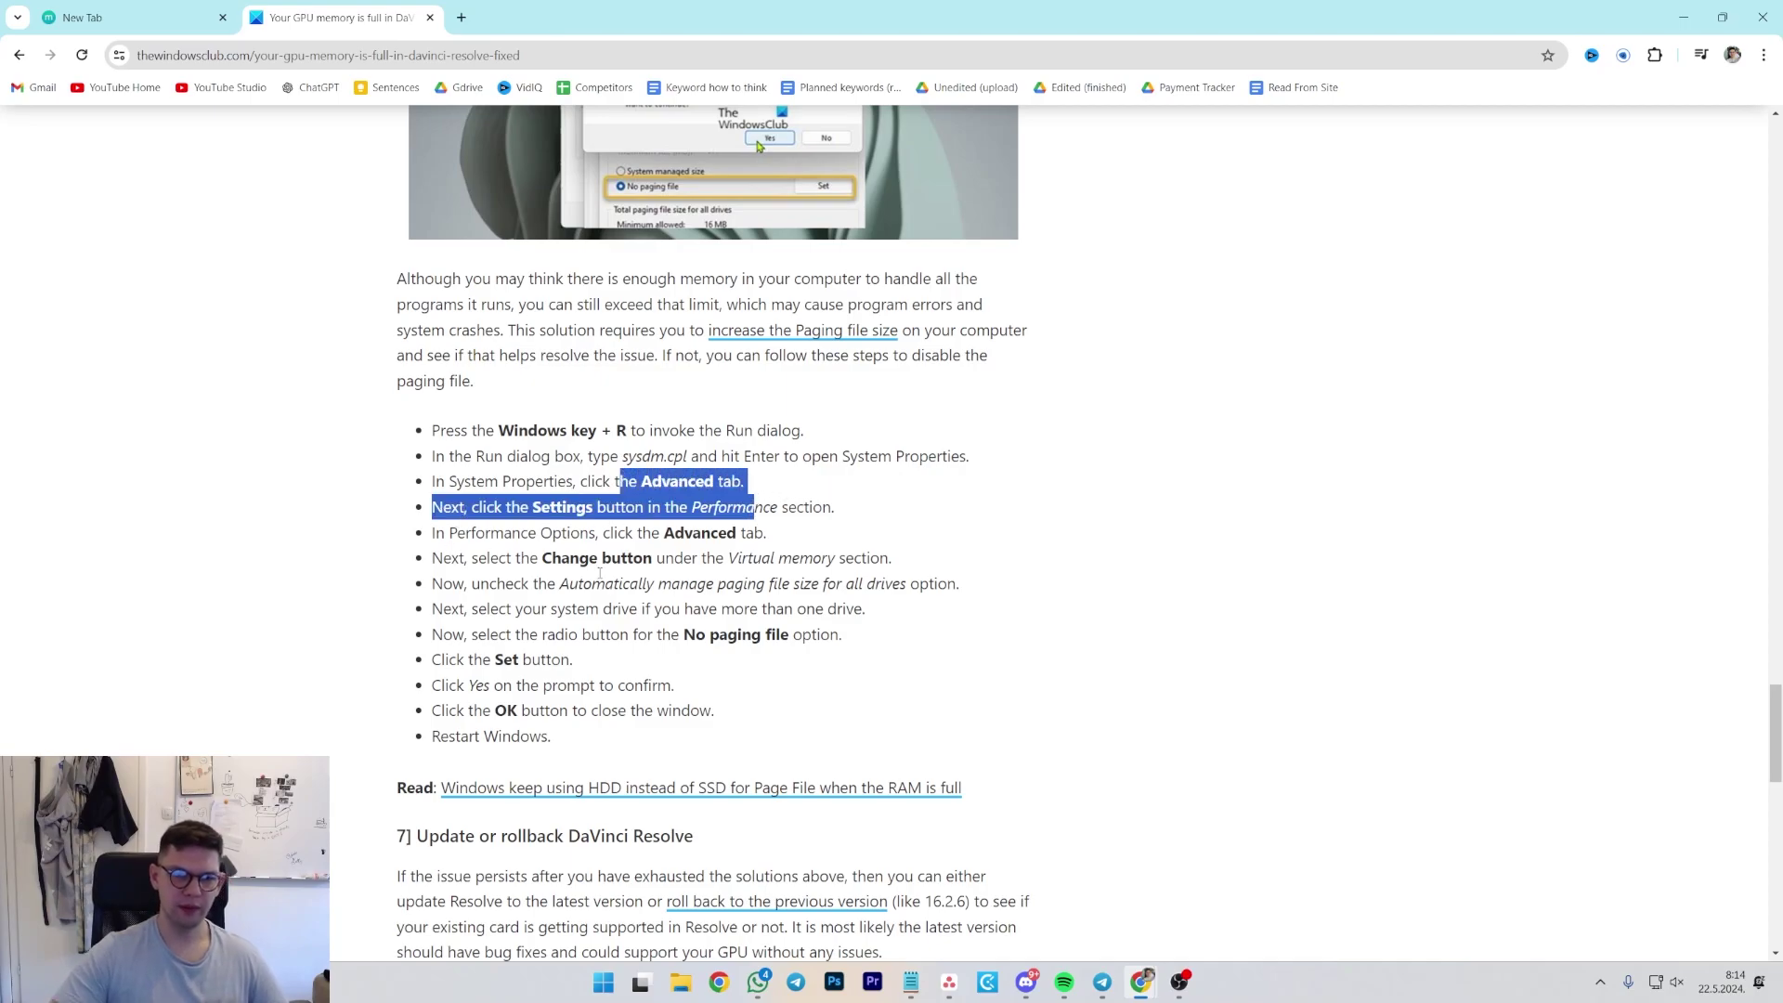
{"action": "left_click_drag", "start_coordinate": [692, 507], "coordinate": [873, 505]}
{"action": "left_click_drag", "start_coordinate": [539, 532], "coordinate": [885, 526]}
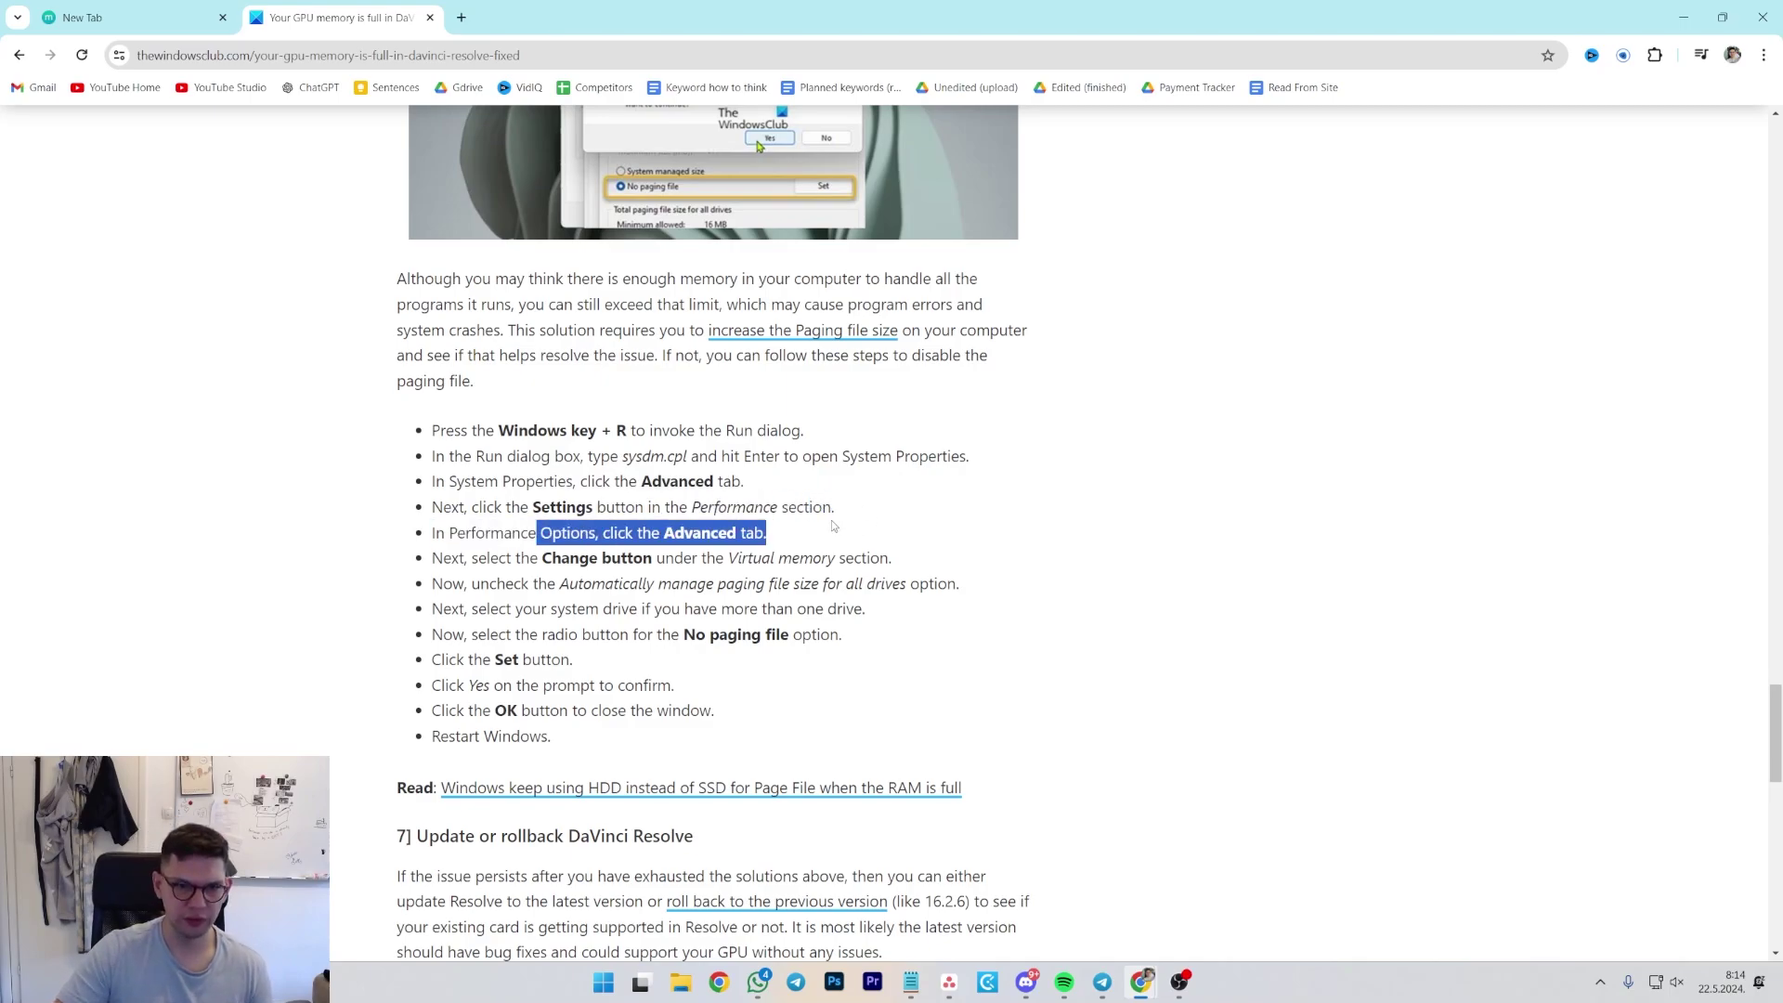
{"action": "left_click_drag", "start_coordinate": [443, 557], "coordinate": [931, 563]}
{"action": "left_click_drag", "start_coordinate": [514, 583], "coordinate": [987, 571]}
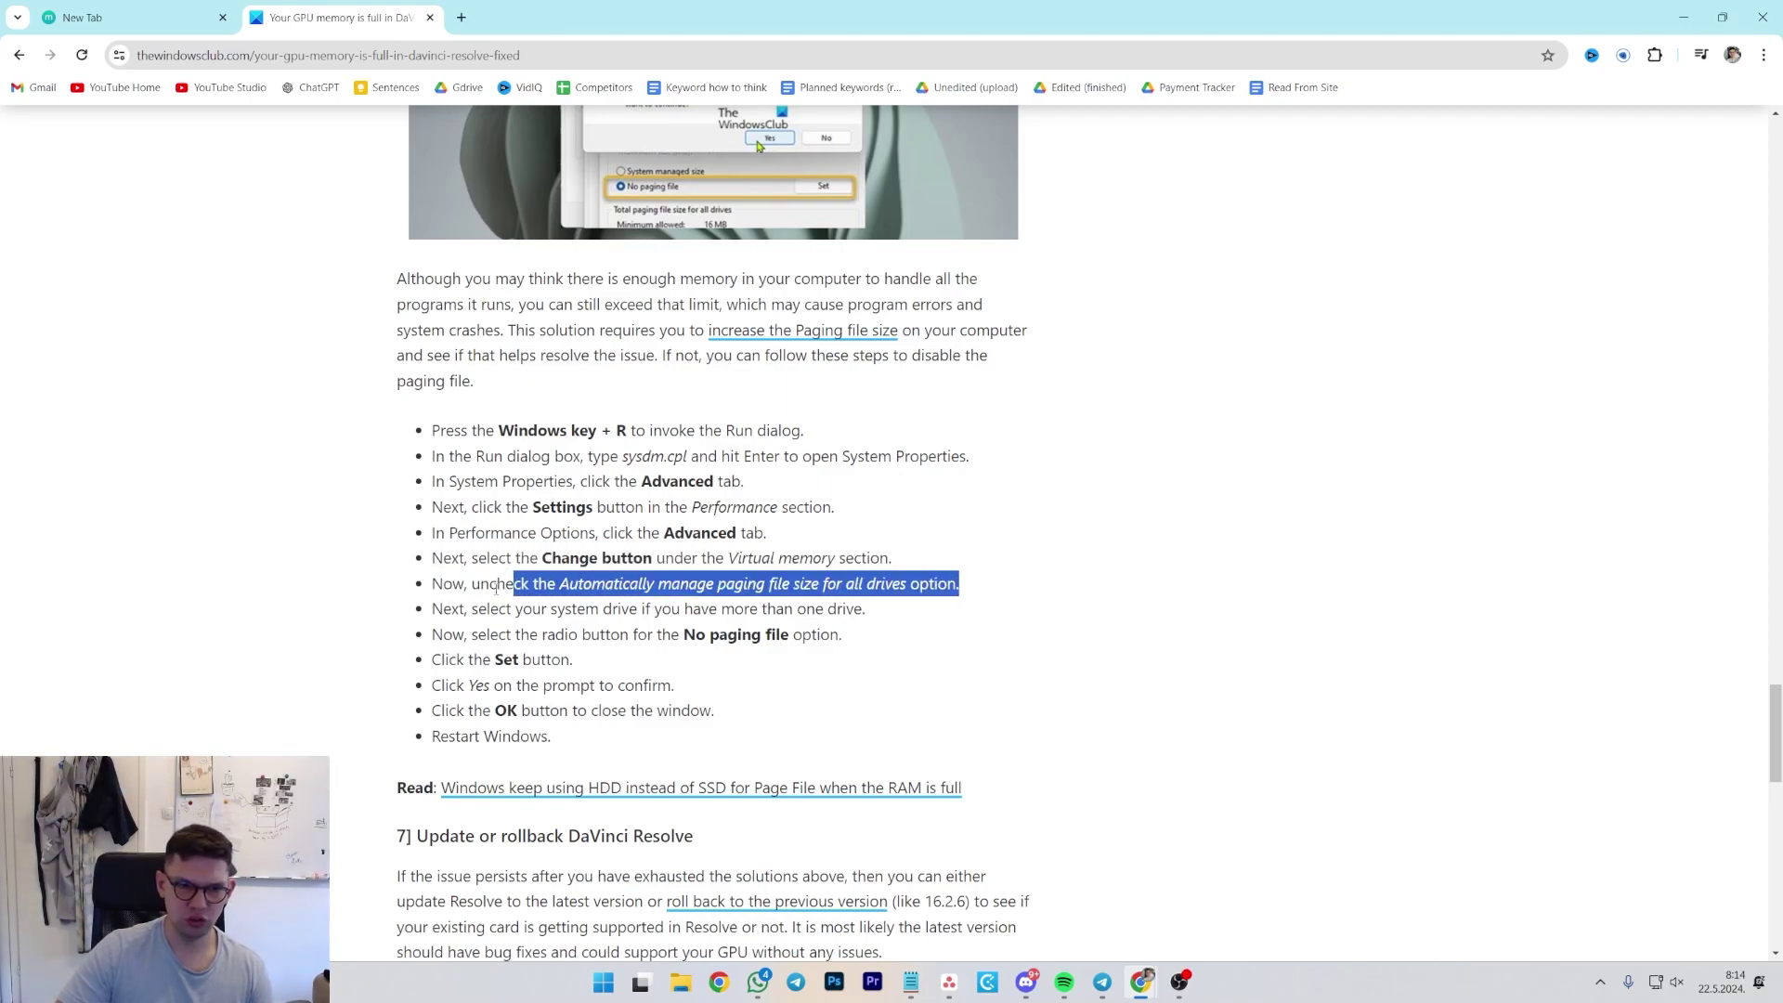
{"action": "left_click_drag", "start_coordinate": [476, 609], "coordinate": [935, 611]}
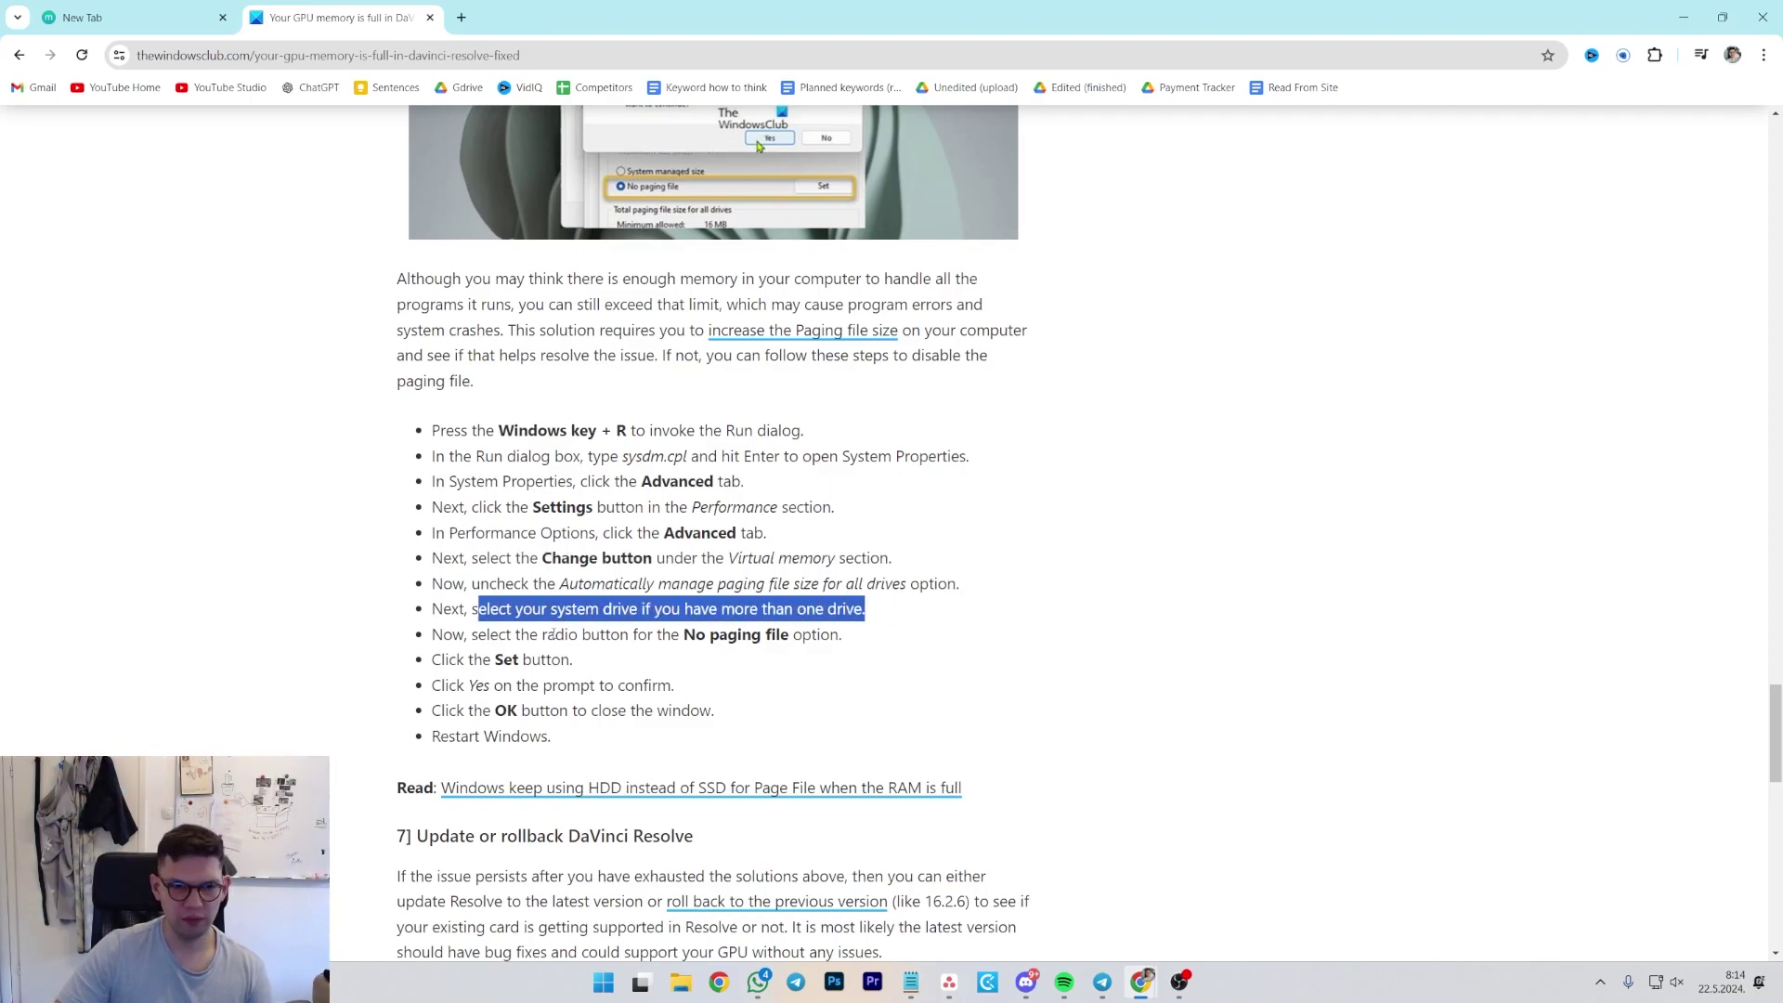
{"action": "left_click_drag", "start_coordinate": [468, 634], "coordinate": [905, 623]}
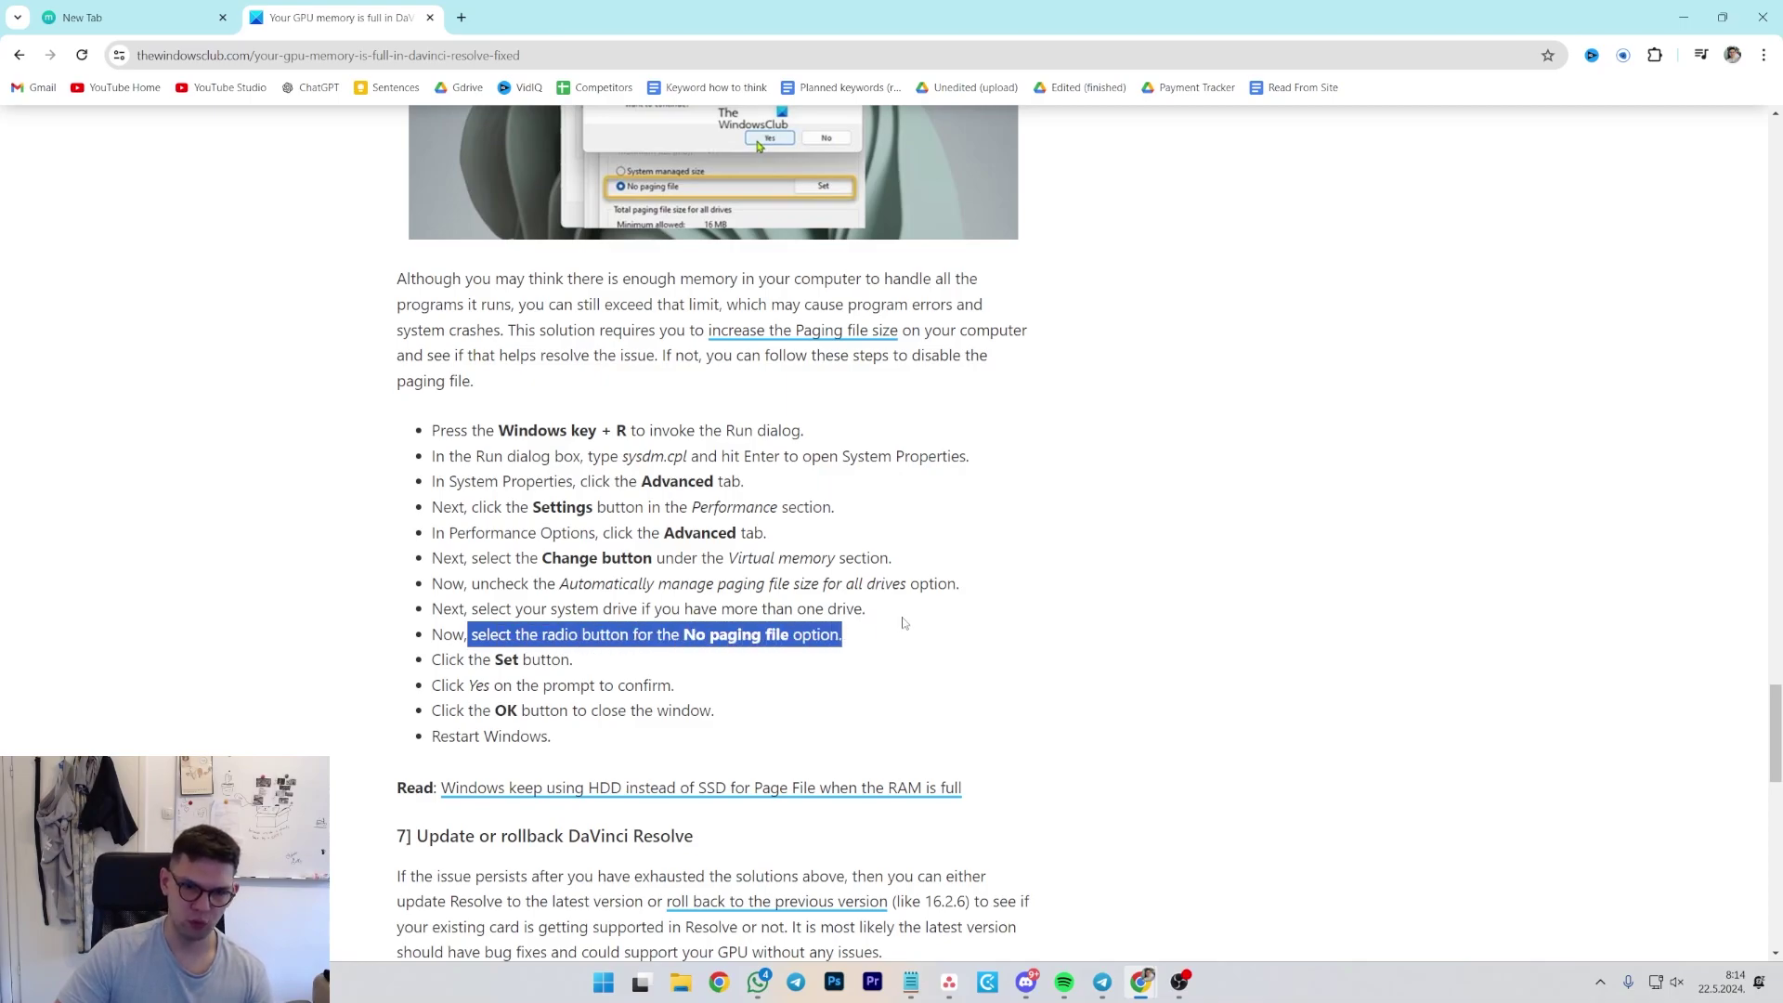
{"action": "left_click_drag", "start_coordinate": [495, 658], "coordinate": [663, 676]}
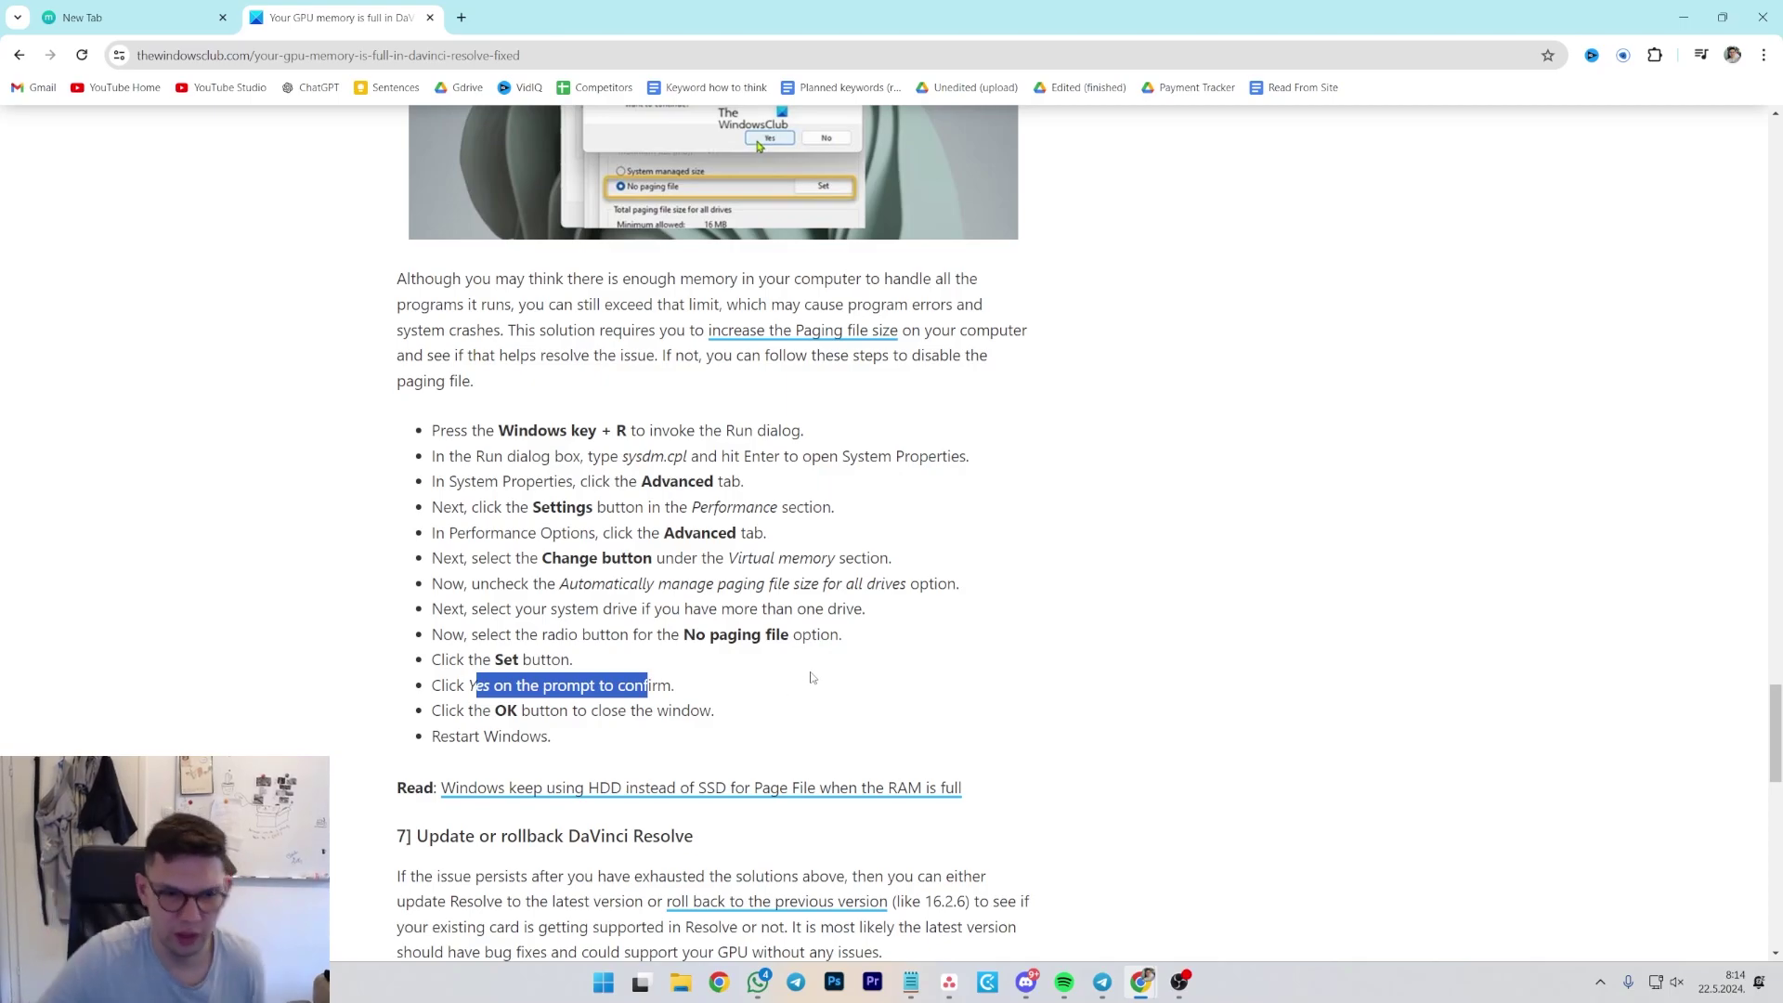
Step: Scroll past Restart Windows to '7] Update or rollback DaVinci Resolve' and refocus the article
{"action": "scroll", "coordinate": [929, 654], "scroll_direction": "down", "scroll_amount": 4}
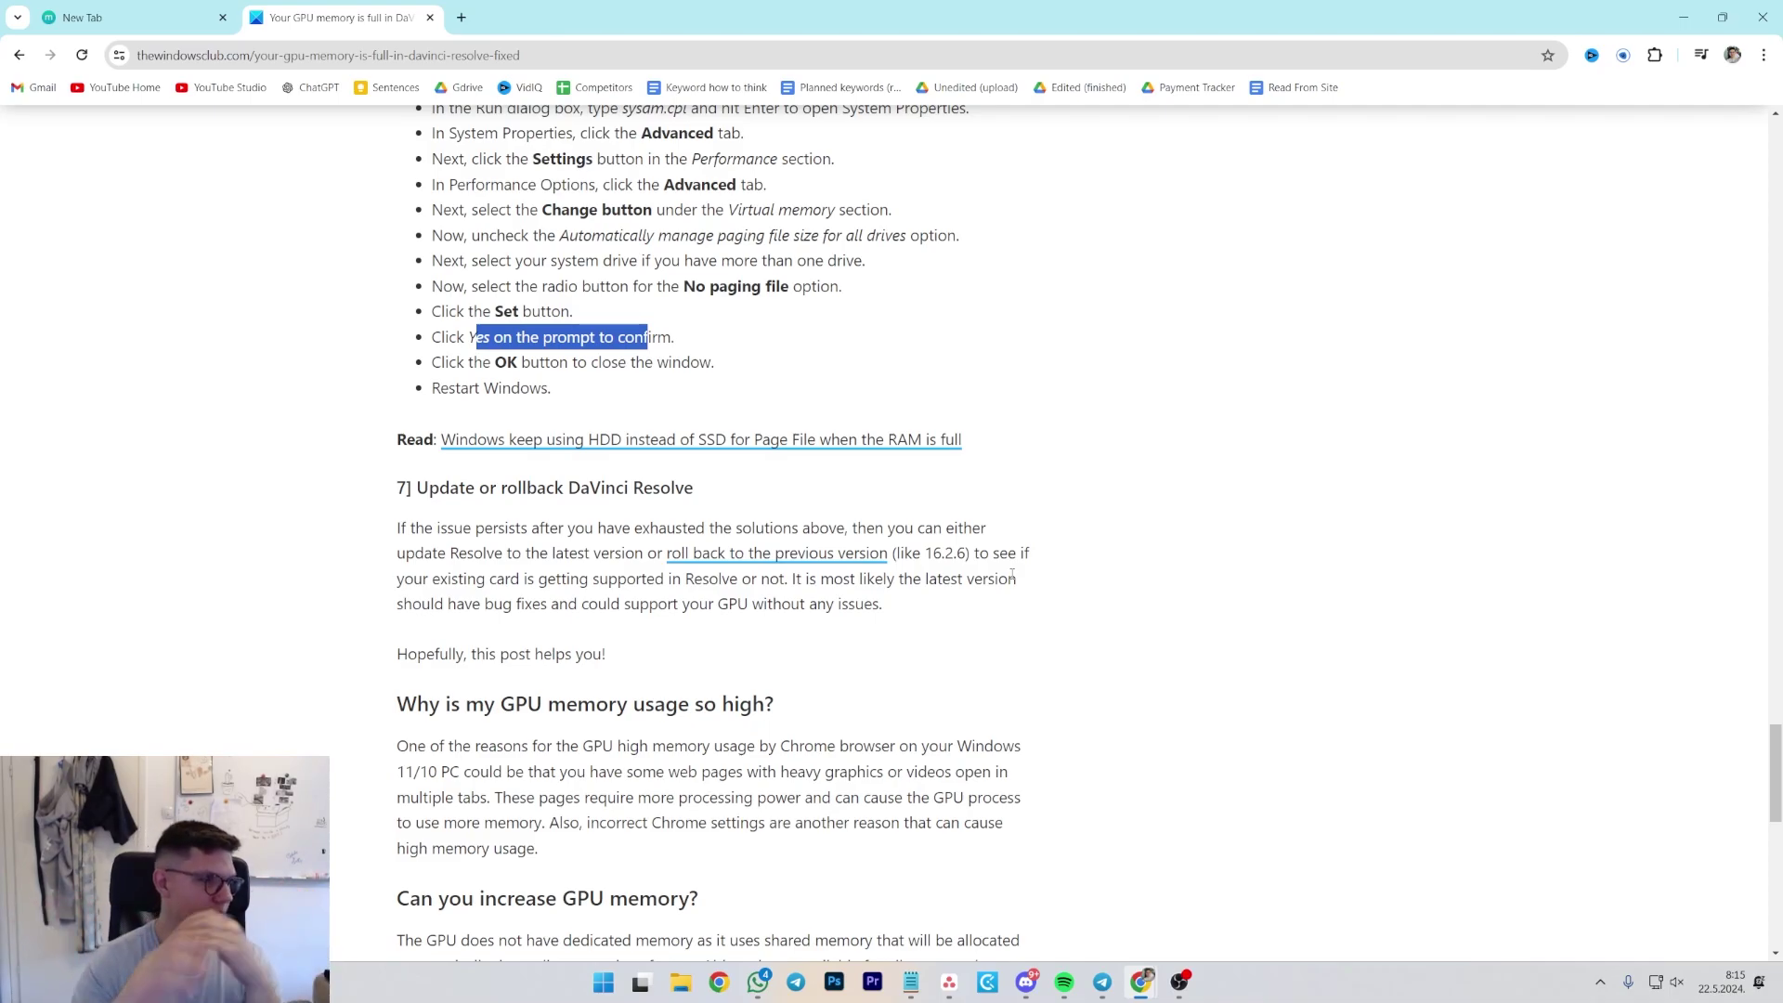
{"action": "key", "text": "alt+Tab"}
{"action": "left_click", "coordinate": [989, 397]}
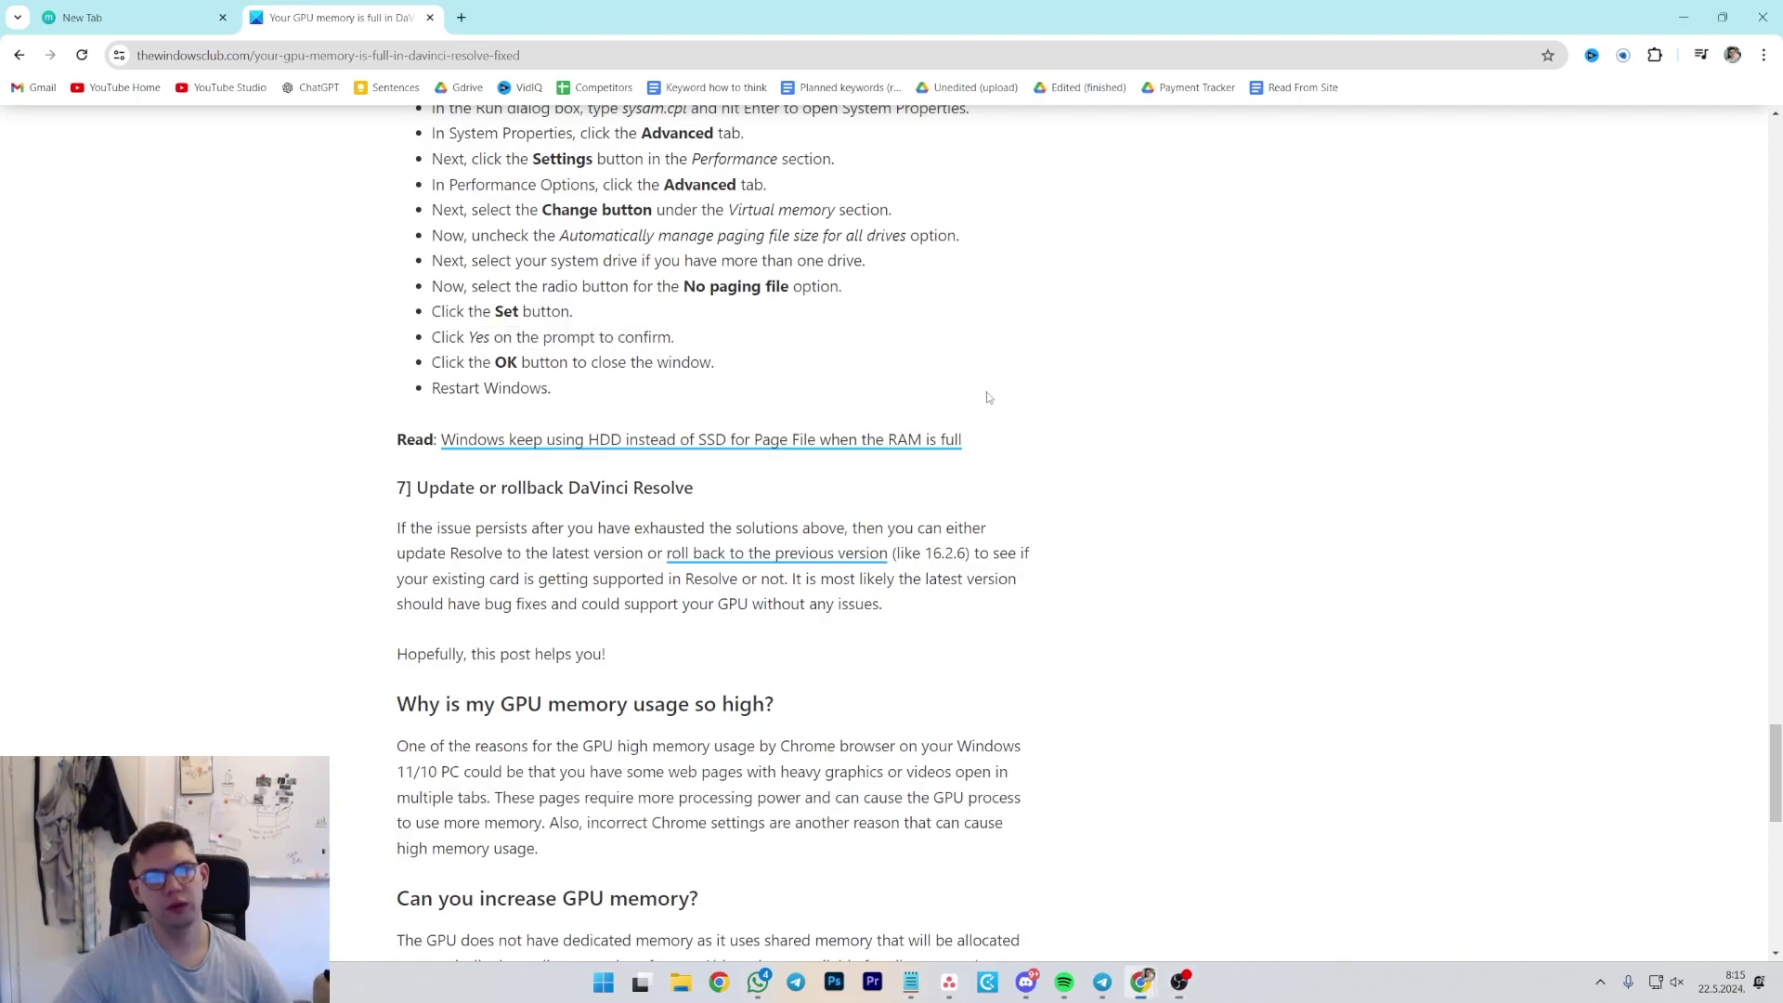